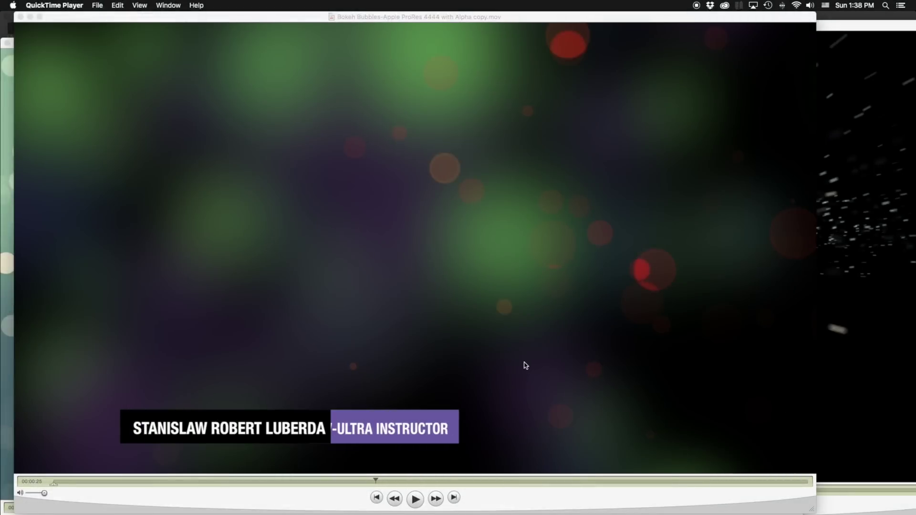
Step: Scrub through and play the Bokeh Bubbles movie to examine its particle motion
{"action": "left_click", "coordinate": [62, 481]}
{"action": "left_click_drag", "start_coordinate": [62, 481], "coordinate": [180, 478]}
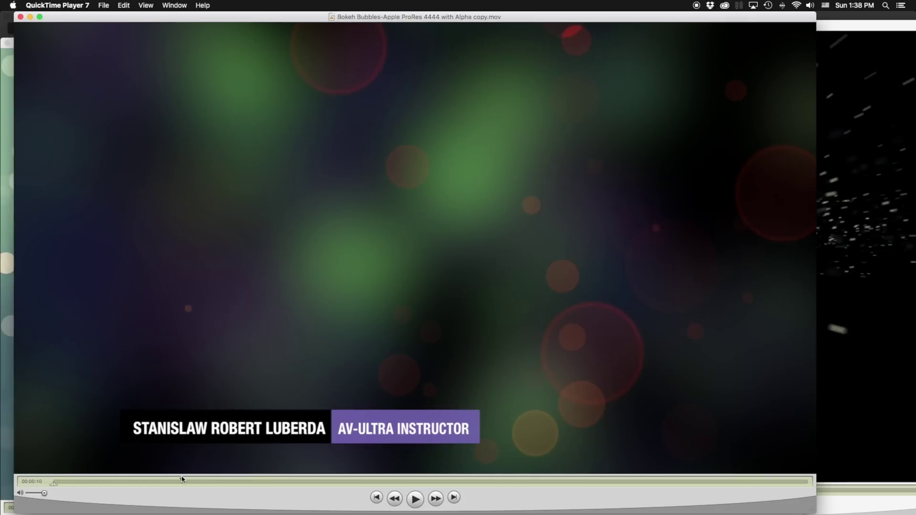
{"action": "key", "text": "space"}
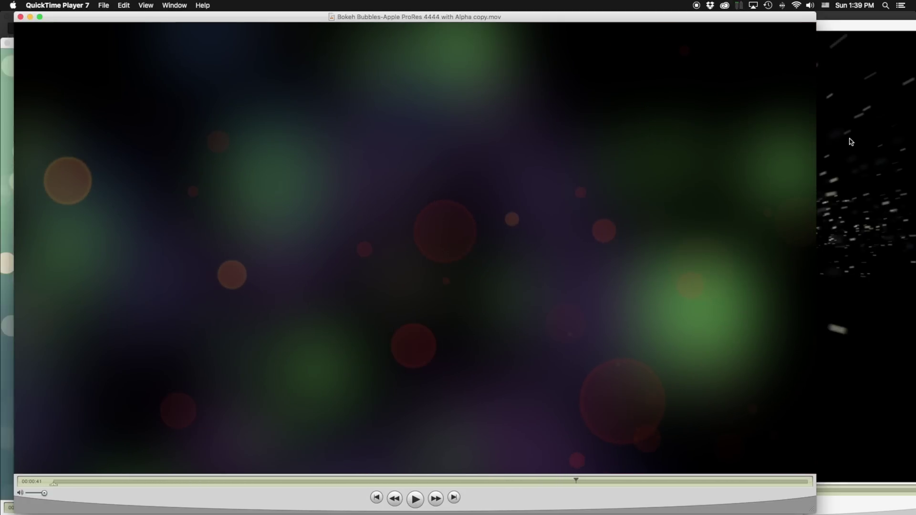
Step: Switch to the Emitter 1 Particle Field movie and scrub and play it to examine the particles
{"action": "key", "text": "super+grave"}
{"action": "mouse_move", "coordinate": [217, 492]}
{"action": "left_mouse_down"}
{"action": "mouse_move", "coordinate": [611, 485]}
{"action": "mouse_move", "coordinate": [668, 473]}
{"action": "left_mouse_up"}
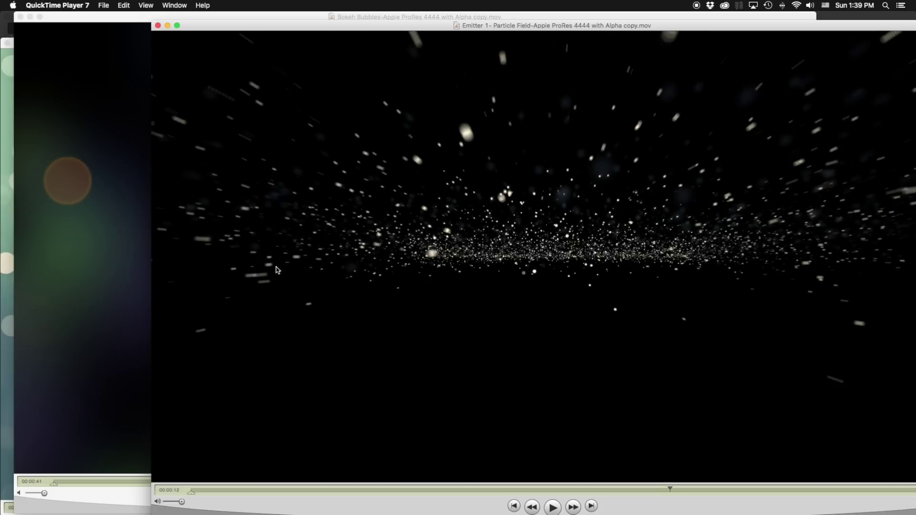
{"action": "key", "text": "space"}
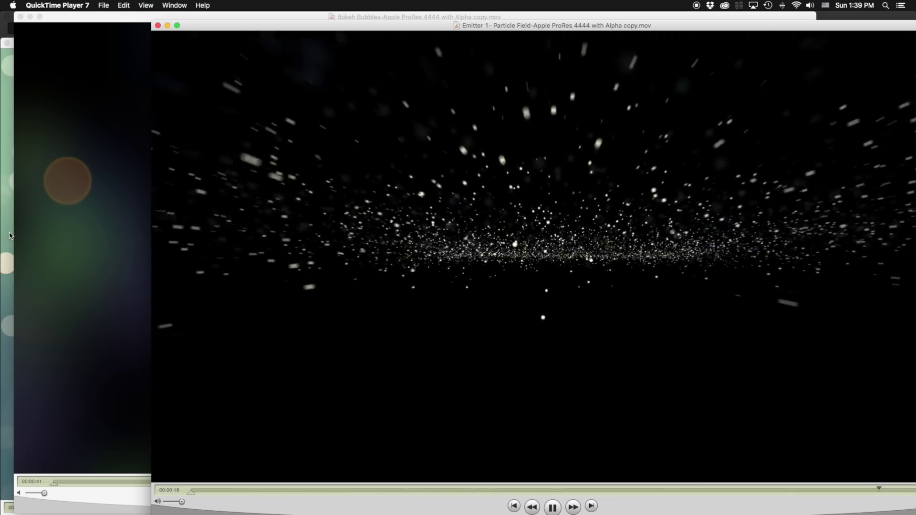
Step: Bring the Simple Circle Bokeh Screen movie forward and play and scrub it to examine how the circles appear and move
{"action": "left_click", "coordinate": [9, 235]}
{"action": "left_click_drag", "start_coordinate": [273, 48], "coordinate": [322, 30]}
{"action": "left_click", "coordinate": [99, 489]}
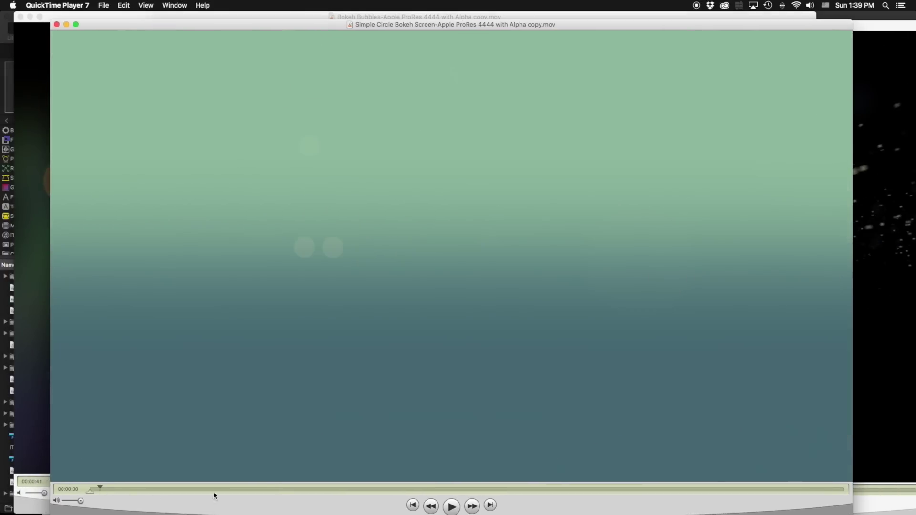
{"action": "left_click_drag", "start_coordinate": [198, 489], "coordinate": [292, 490]}
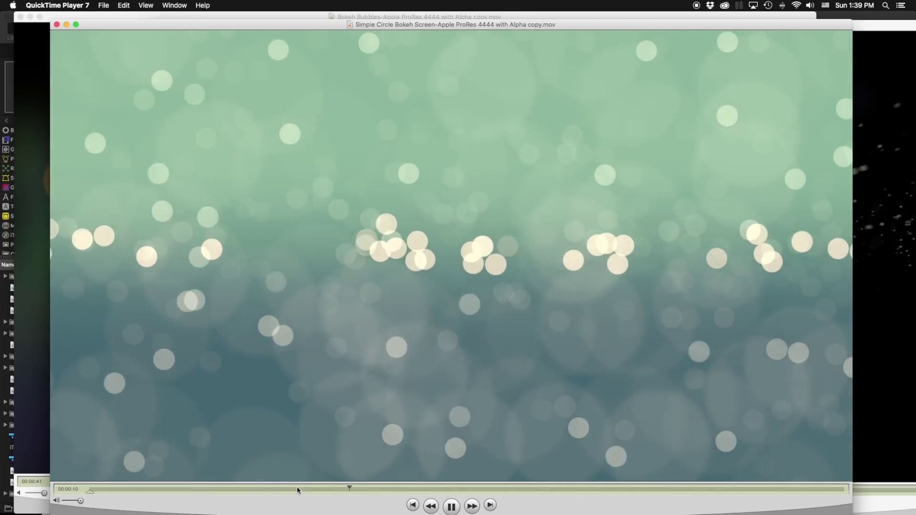
{"action": "left_click", "coordinate": [410, 190]}
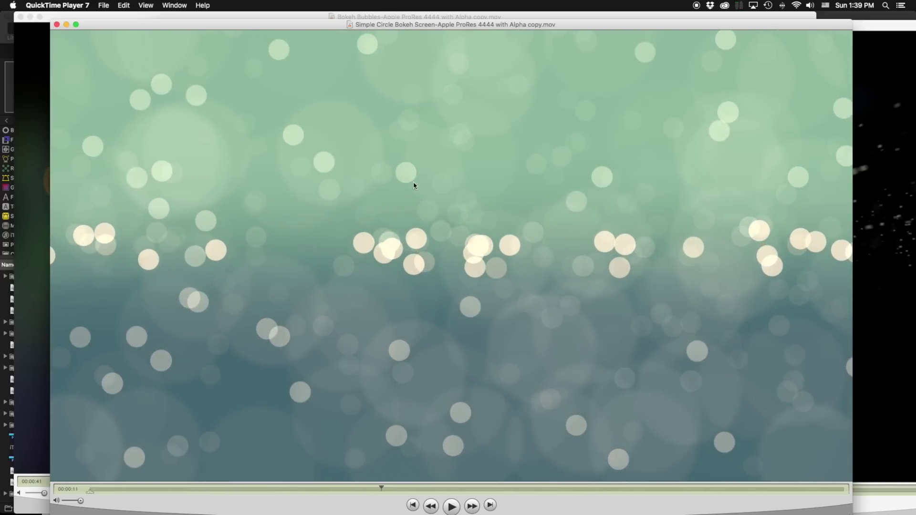
{"action": "key", "text": "Left"}
{"action": "key", "text": "Left"}
{"action": "left_click", "coordinate": [387, 244]}
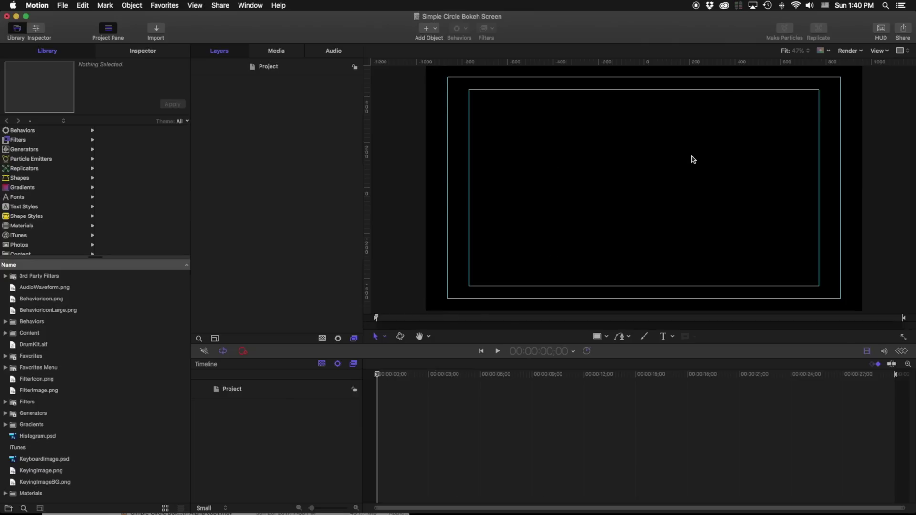
Step: Add a Gradient image generator to the empty project
{"action": "left_click", "coordinate": [436, 29]}
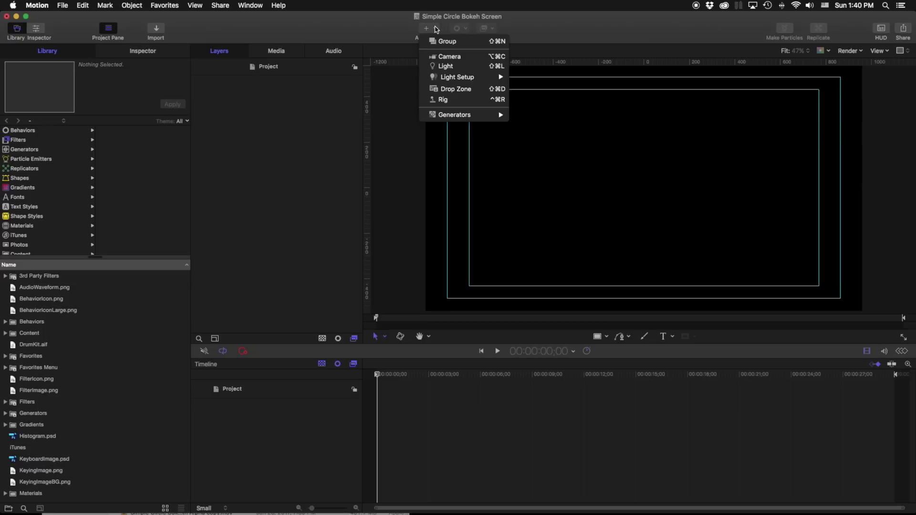
{"action": "mouse_move", "coordinate": [490, 118]}
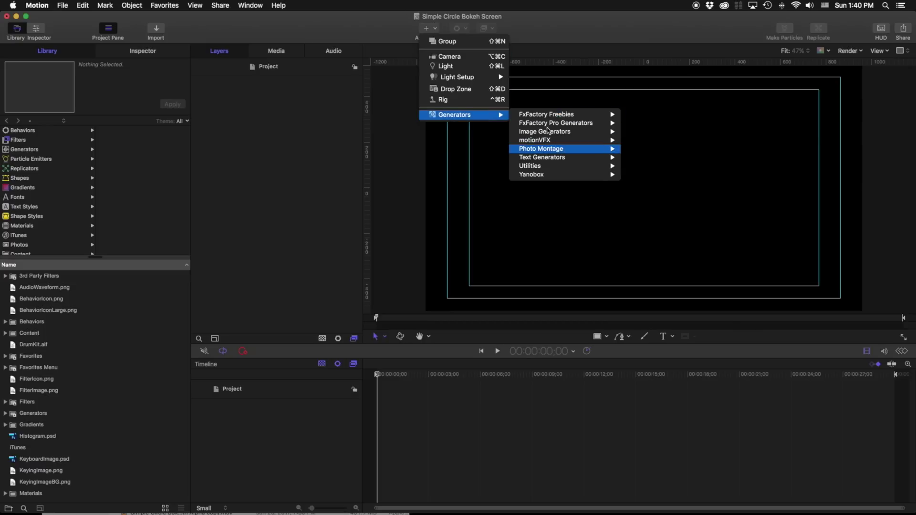
{"action": "mouse_move", "coordinate": [555, 133]}
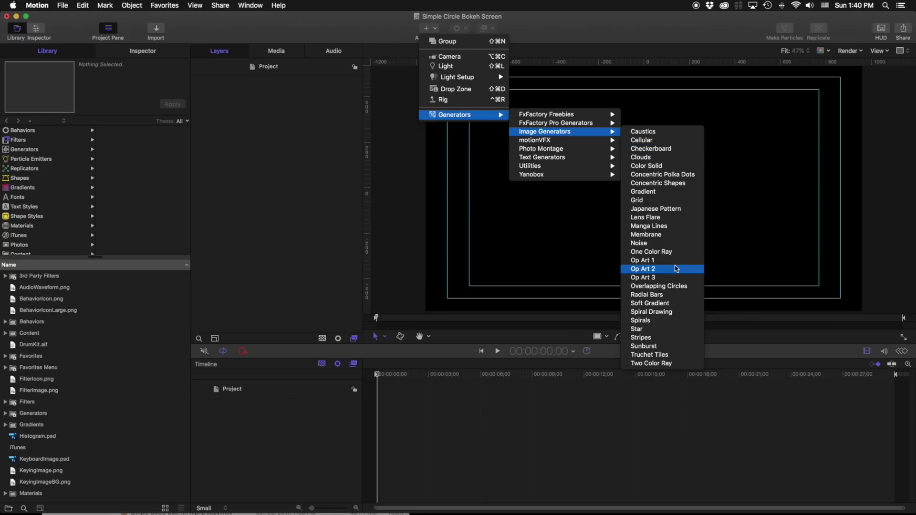
{"action": "left_click", "coordinate": [656, 191]}
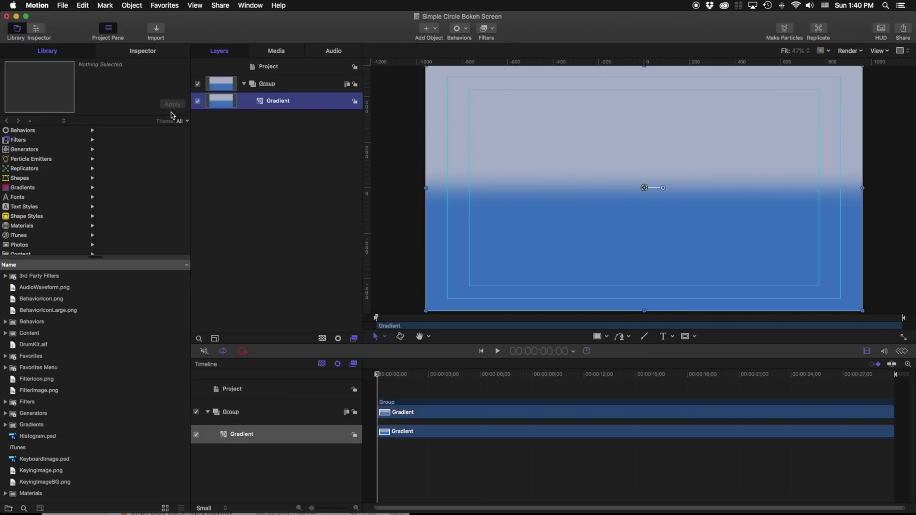
Step: Recolour the gradient with a turquoise start colour and a muted blue end colour of about red 0.39, green 0.53, blue 0.75
{"action": "left_click", "coordinate": [108, 50]}
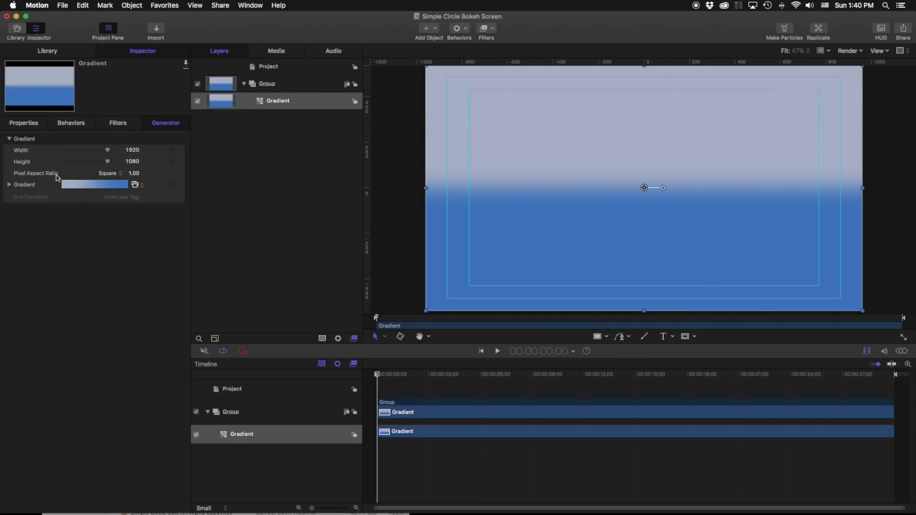
{"action": "left_click", "coordinate": [9, 185]}
{"action": "left_click", "coordinate": [9, 231]}
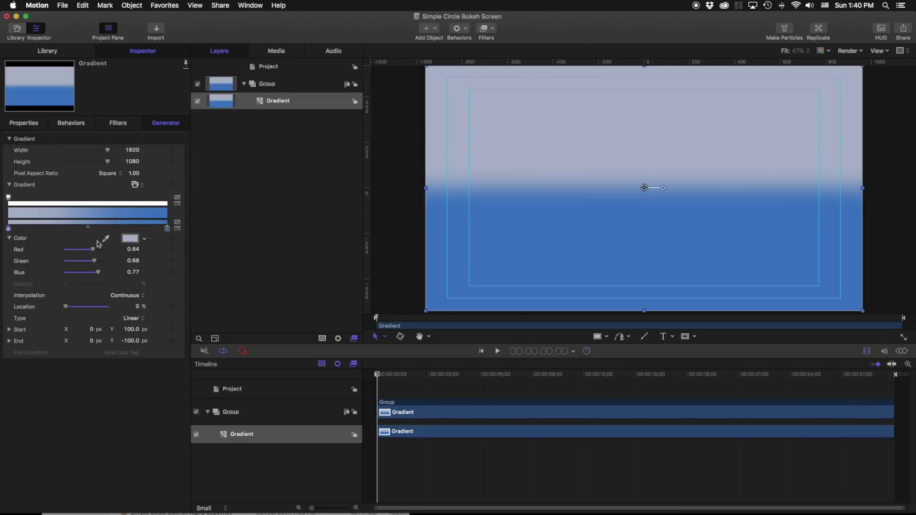
{"action": "left_click", "coordinate": [130, 238]}
{"action": "left_click", "coordinate": [167, 228]}
{"action": "left_click", "coordinate": [131, 239]}
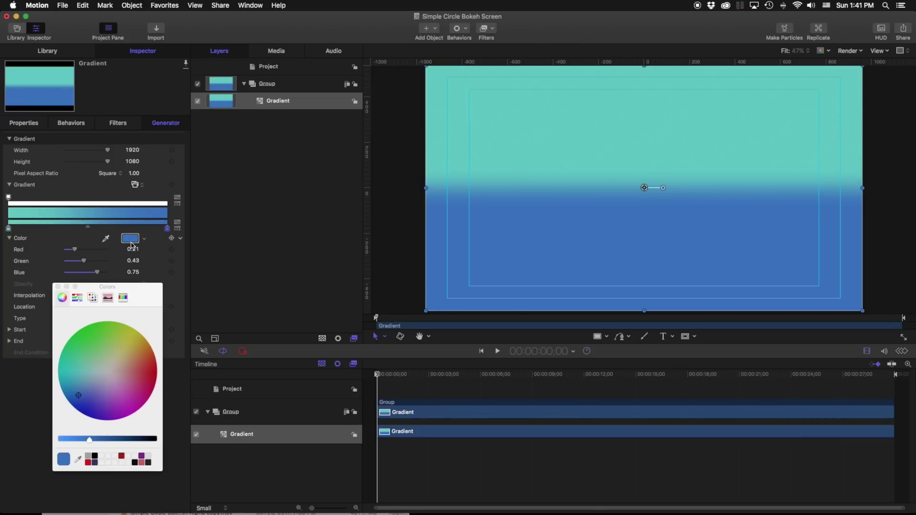
{"action": "left_click", "coordinate": [91, 382]}
{"action": "left_click", "coordinate": [88, 387]}
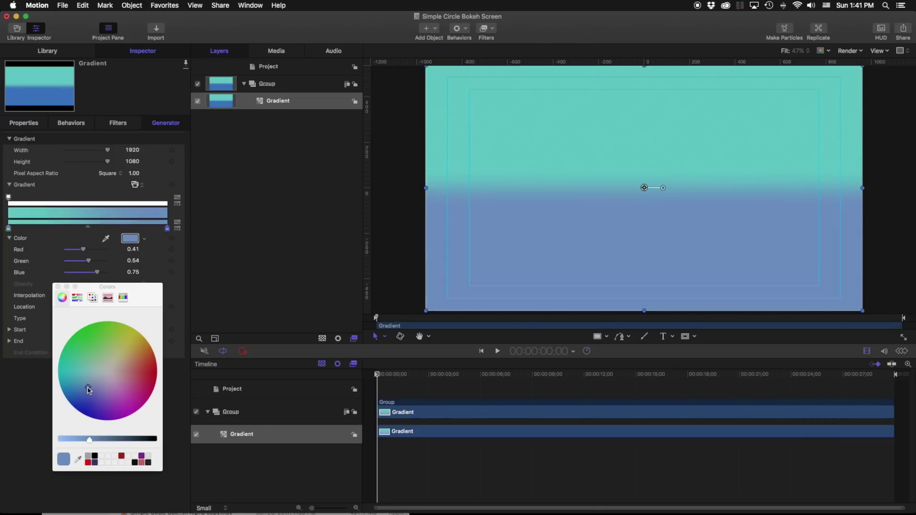
{"action": "left_click", "coordinate": [87, 387]}
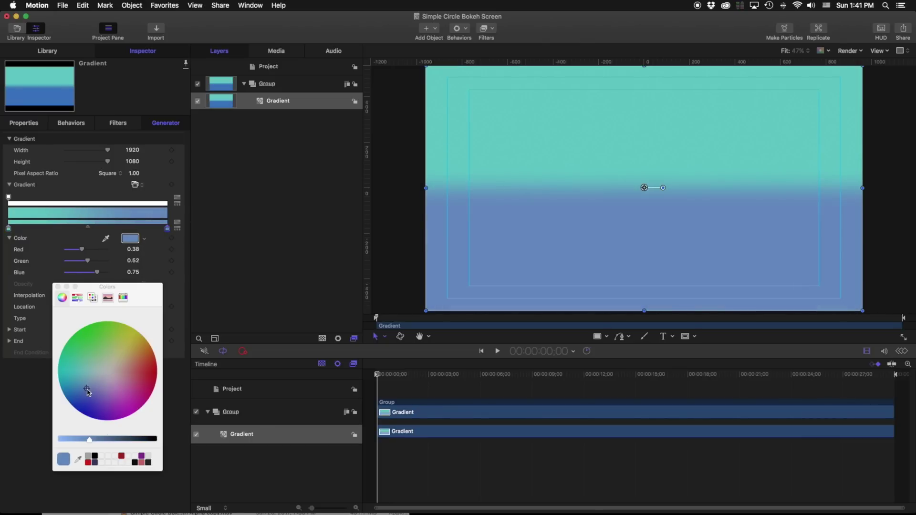
{"action": "left_click", "coordinate": [57, 286]}
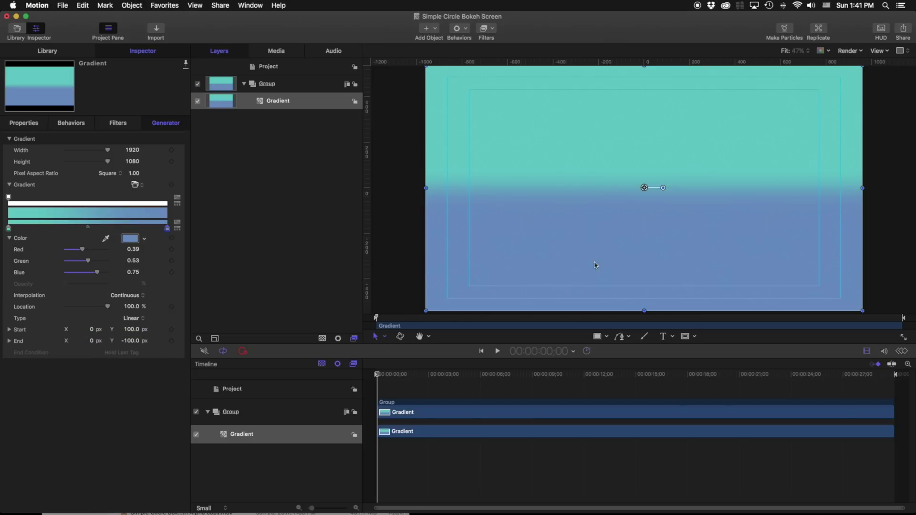
Step: Stretch the gradient with Adjust Item, raising its start to about Y 387 px and pulling its end below the canvas's lower edge
{"action": "left_click", "coordinate": [383, 337]}
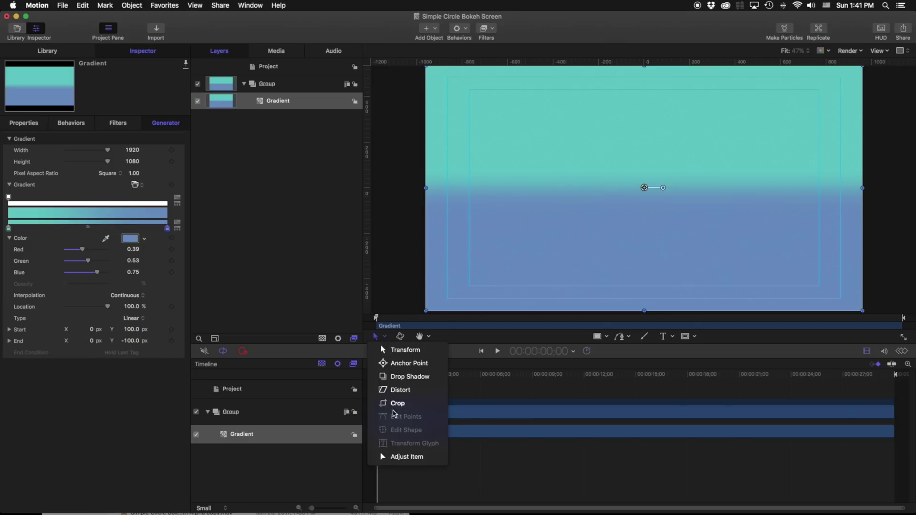
{"action": "left_click", "coordinate": [410, 458]}
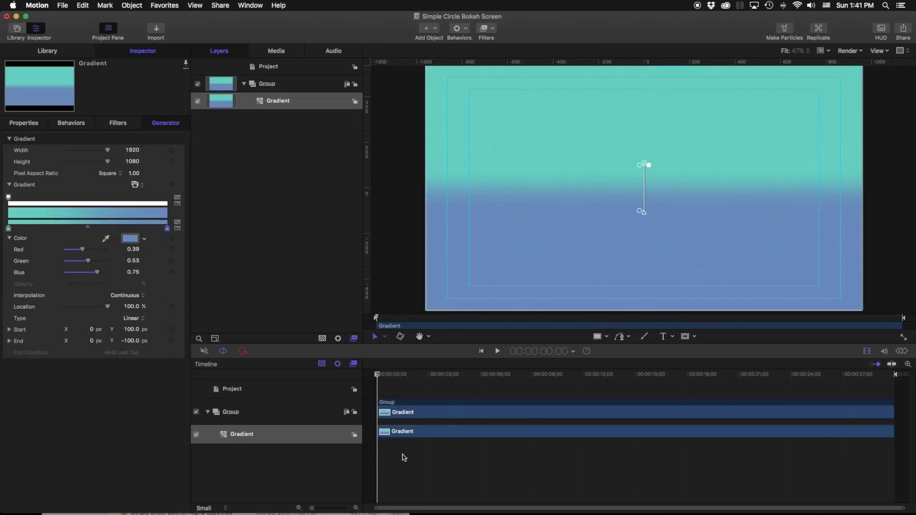
{"action": "left_click_drag", "start_coordinate": [644, 165], "coordinate": [646, 98]}
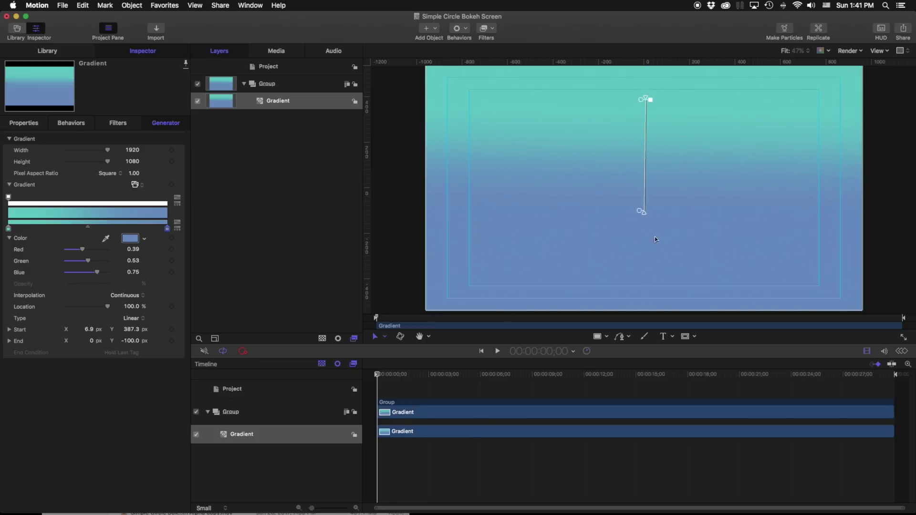
{"action": "left_click_drag", "start_coordinate": [643, 212], "coordinate": [644, 375]}
Step: Rename the gradient's group to BG, and lock and collapse it
{"action": "double_click", "coordinate": [270, 87]}
{"action": "type", "text": "BG"}
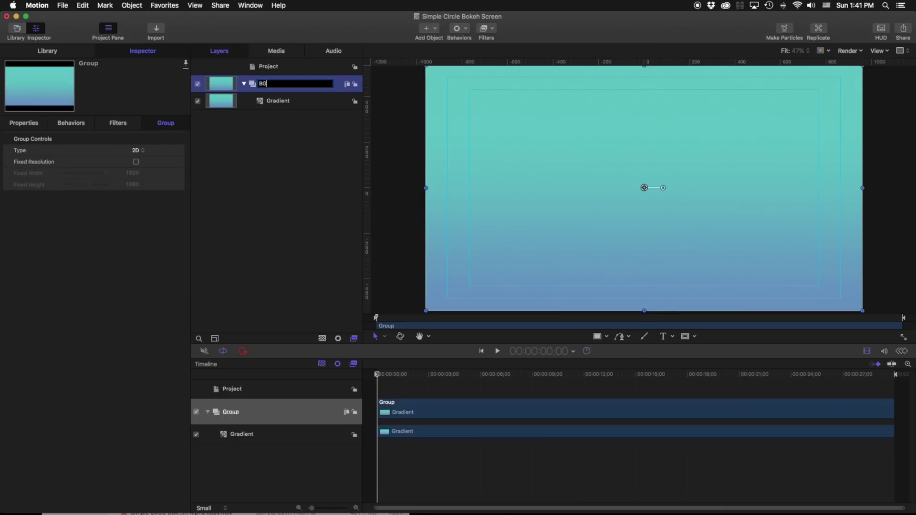
{"action": "key", "text": "Return"}
{"action": "left_click", "coordinate": [244, 84]}
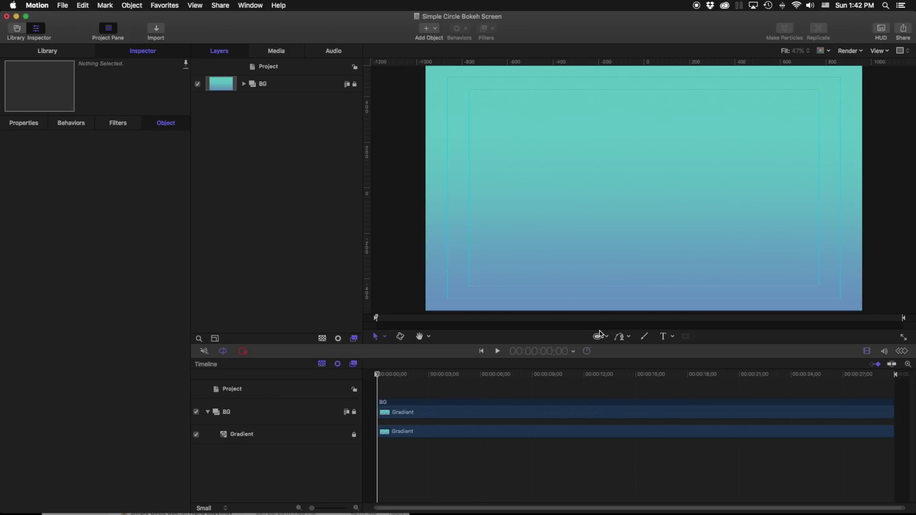
Step: Create a new group above BG and name it Emitter
{"action": "right_click", "coordinate": [273, 140]}
{"action": "left_click", "coordinate": [289, 146]}
{"action": "double_click", "coordinate": [267, 84]}
{"action": "type", "text": "Emitter"}
{"action": "key", "text": "Return"}
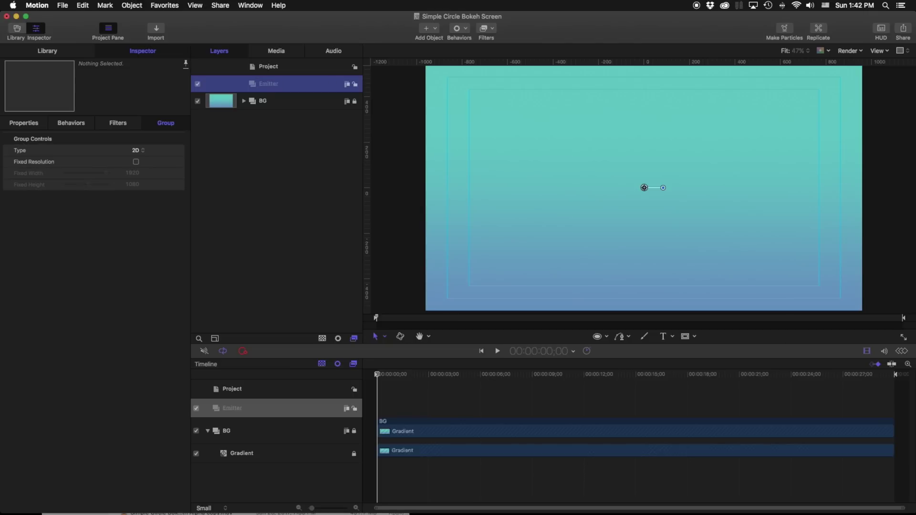
Step: Draw a small white circle at the canvas centre in the Emitter group and rename it PARTICLE SOURCE
{"action": "left_click", "coordinate": [597, 338]}
{"action": "mouse_move", "coordinate": [648, 186]}
{"action": "left_mouse_down"}
{"action": "mouse_move", "coordinate": [624, 186]}
{"action": "mouse_move", "coordinate": [619, 173]}
{"action": "left_mouse_up"}
{"action": "double_click", "coordinate": [275, 103]}
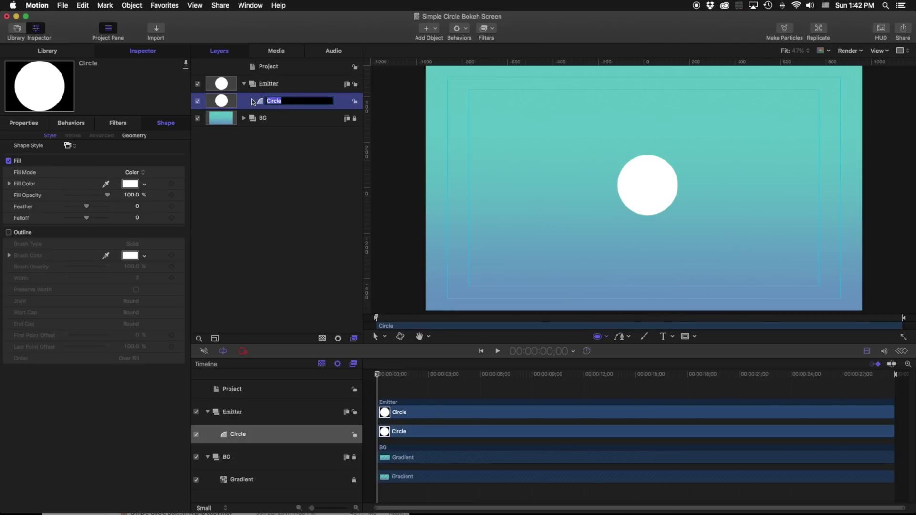
{"action": "type", "text": "PARTICLE SOURCE"}
{"action": "key", "text": "Return"}
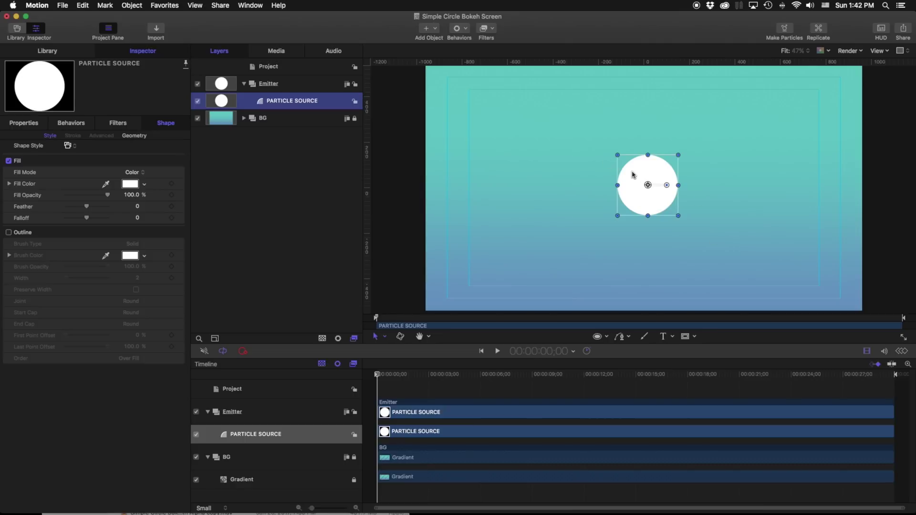
Step: Make particles from the PARTICLE SOURCE circle and preview the resulting animation
{"action": "left_click", "coordinate": [785, 29]}
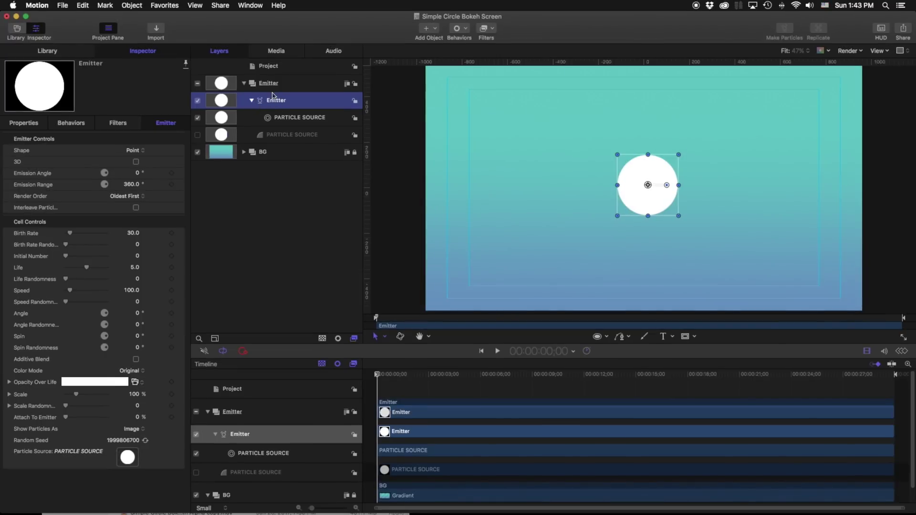
{"action": "left_click_drag", "start_coordinate": [389, 377], "coordinate": [655, 374]}
{"action": "key", "text": "space"}
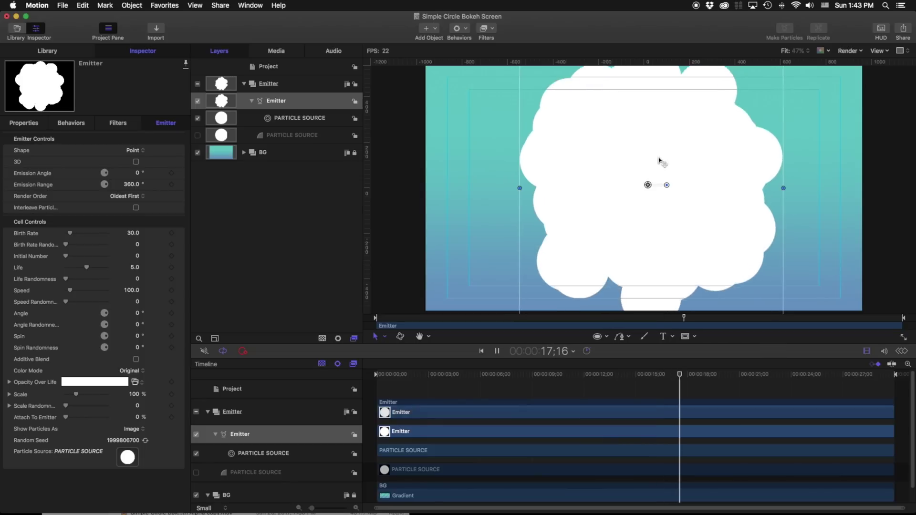
{"action": "left_click", "coordinate": [286, 102]}
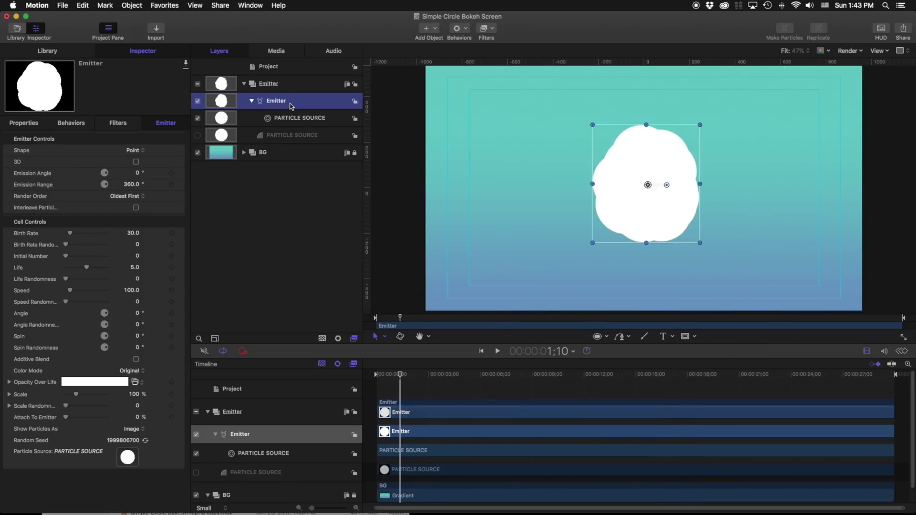
Step: Lower the opacity of the original PARTICLE SOURCE shape to about 30.5% and play back the particles
{"action": "left_click", "coordinate": [285, 139]}
{"action": "left_click", "coordinate": [31, 124]}
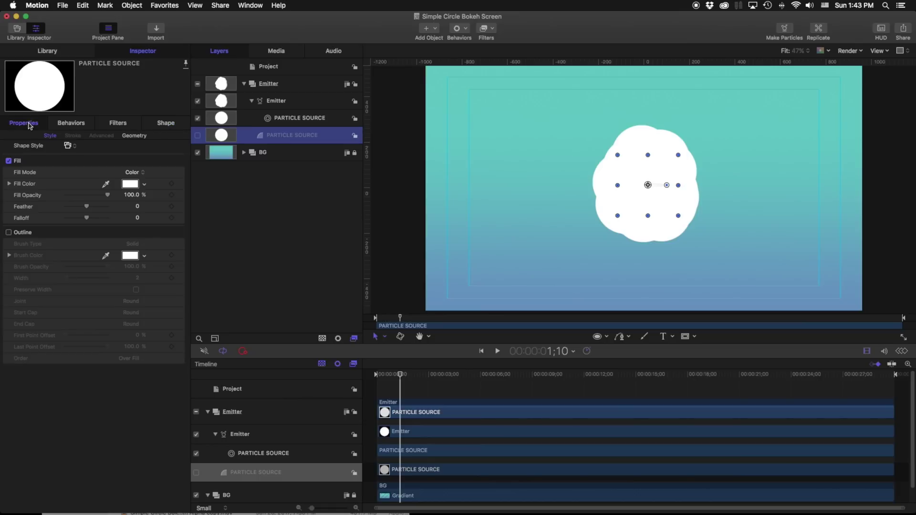
{"action": "left_click_drag", "start_coordinate": [107, 222], "coordinate": [79, 223]}
{"action": "key", "text": "space"}
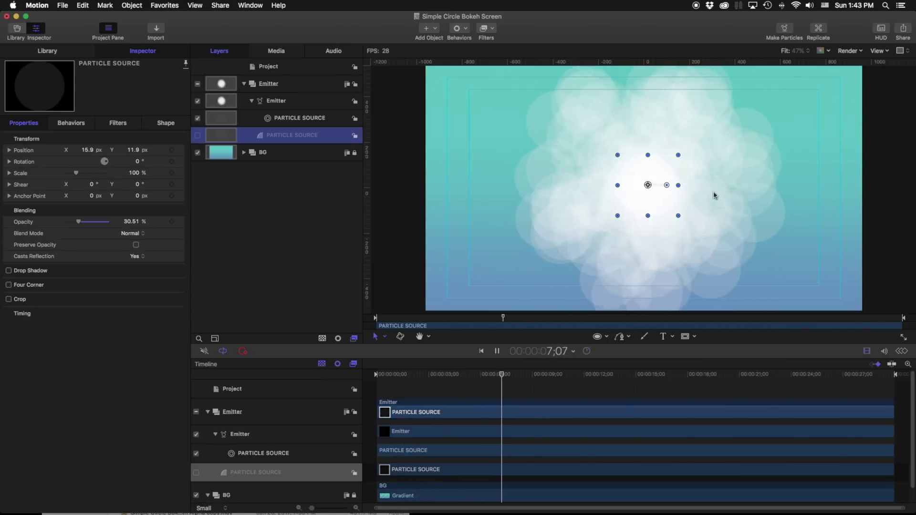
Step: Set the particle emitter's shape to Line
{"action": "left_click", "coordinate": [292, 102]}
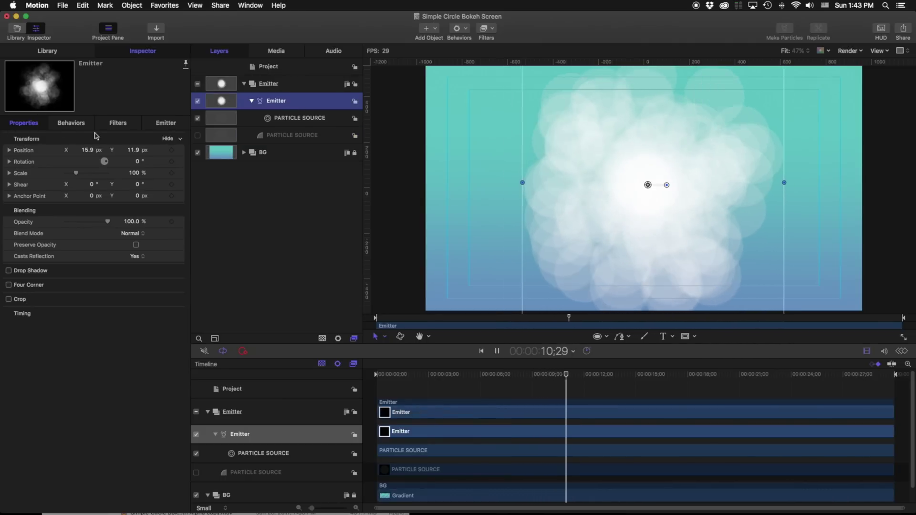
{"action": "left_click", "coordinate": [166, 123]}
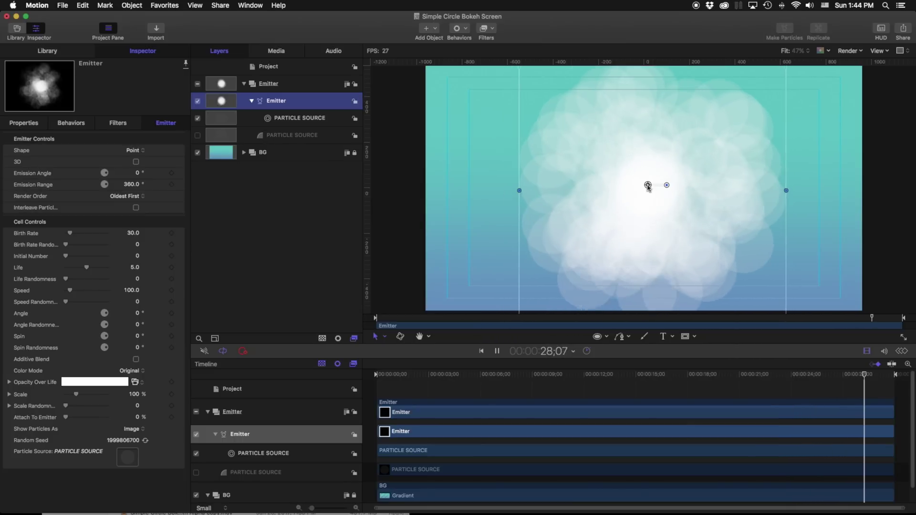
{"action": "left_click", "coordinate": [134, 150]}
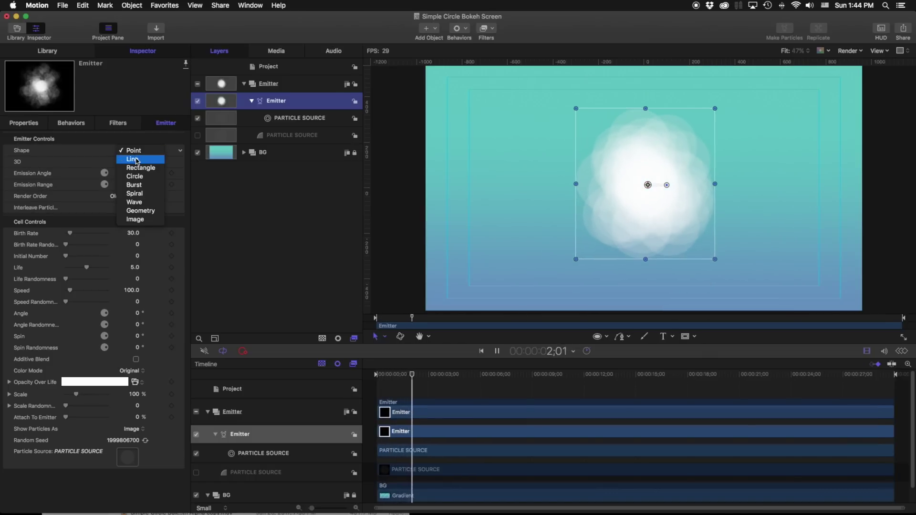
{"action": "key", "text": "Escape"}
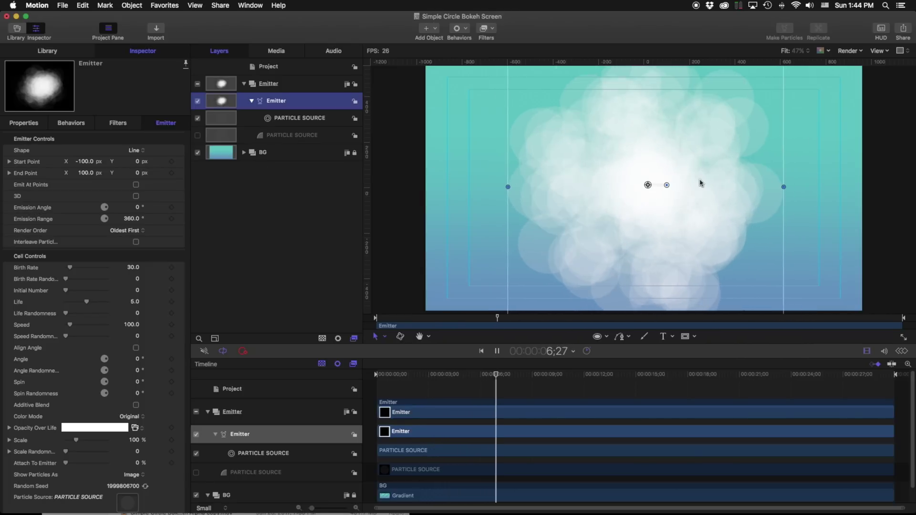
Step: Use Adjust Item to stretch the emitter line across the full canvas width, from about X -909 to 983 px, and scrub through the particles
{"action": "left_click", "coordinate": [377, 338]}
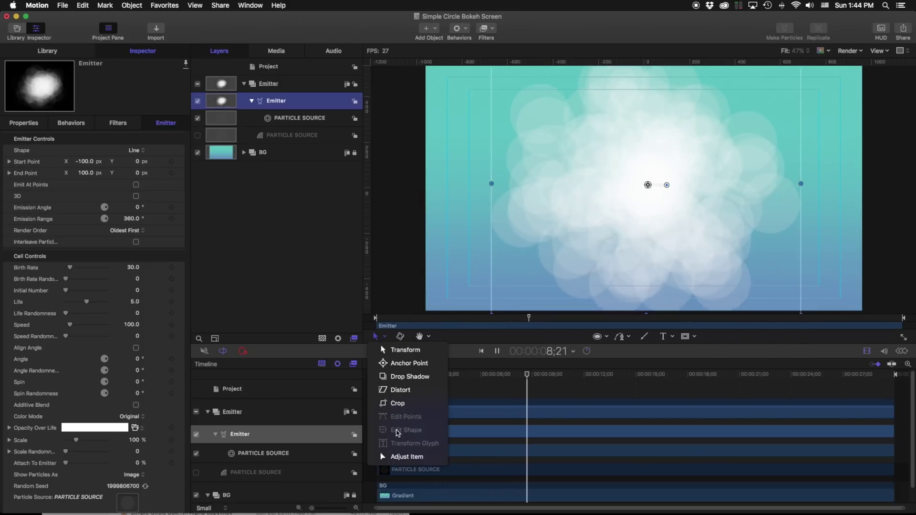
{"action": "left_click", "coordinate": [406, 456]}
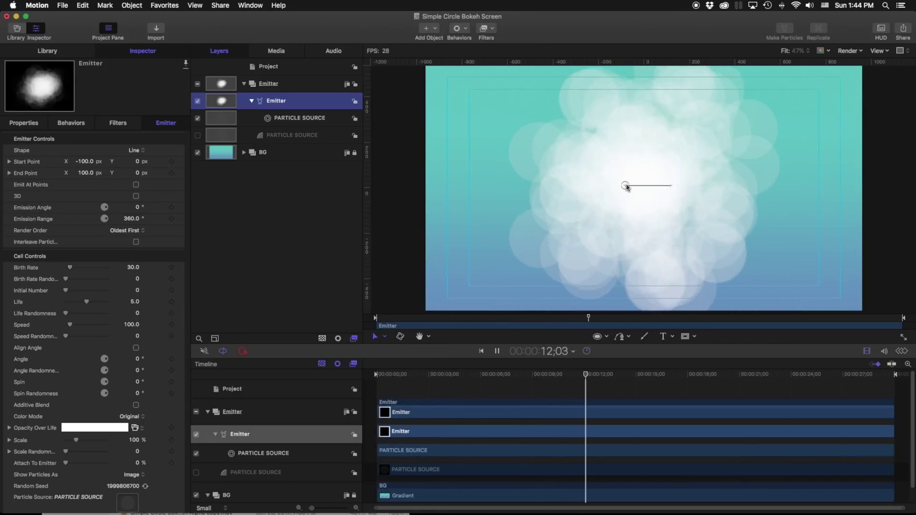
{"action": "left_click", "coordinate": [626, 186]}
{"action": "left_click_drag", "start_coordinate": [538, 195], "coordinate": [442, 187]}
{"action": "left_click_drag", "start_coordinate": [672, 187], "coordinate": [874, 183]}
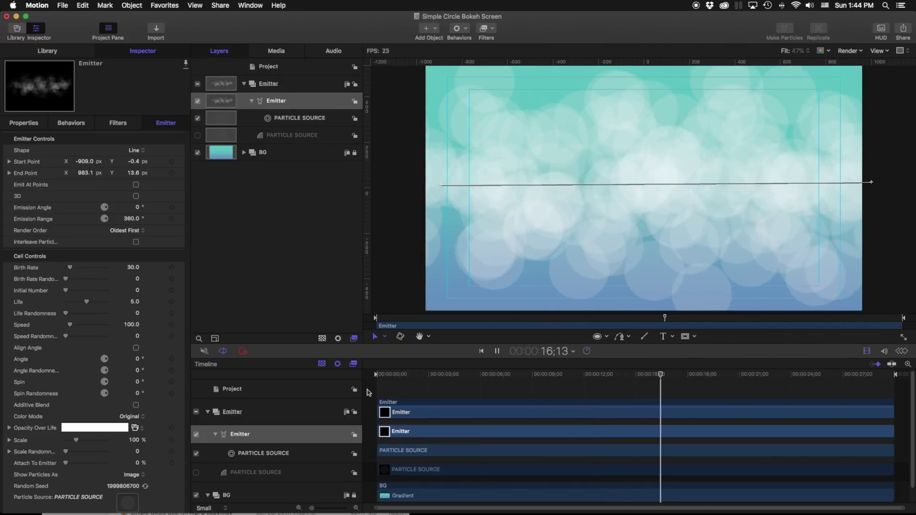
{"action": "left_click", "coordinate": [384, 374]}
{"action": "left_click_drag", "start_coordinate": [395, 374], "coordinate": [709, 389]}
{"action": "key", "text": "space"}
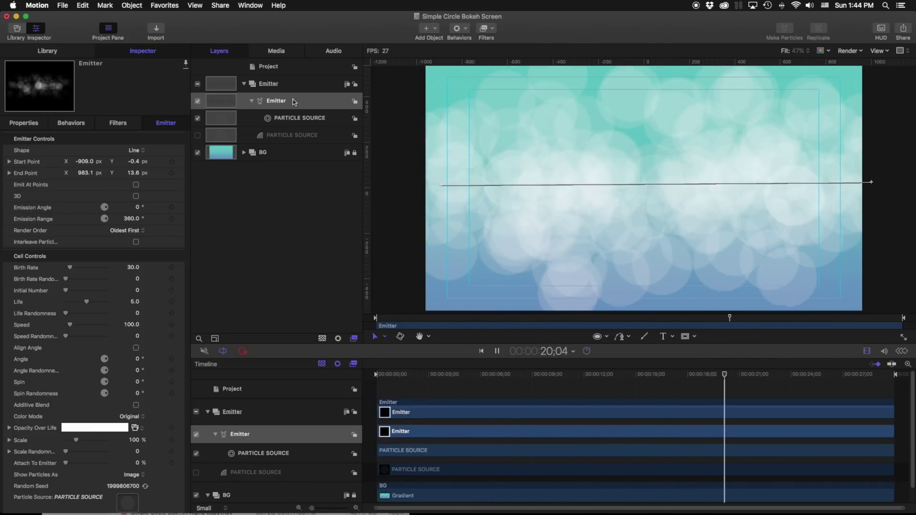
Step: Change the particle emitter's shape to Rectangle with a size of about 2366.1, so it extends beyond the canvas
{"action": "left_click", "coordinate": [220, 107]}
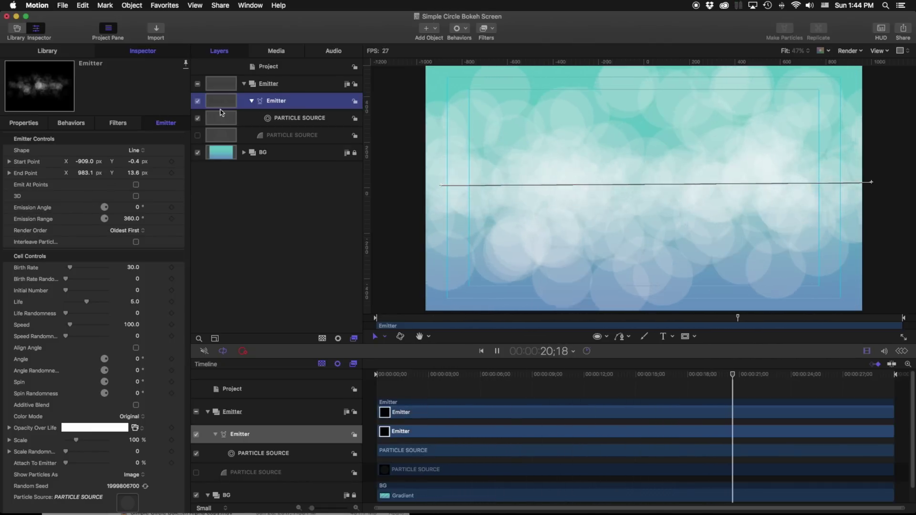
{"action": "left_click", "coordinate": [137, 151]}
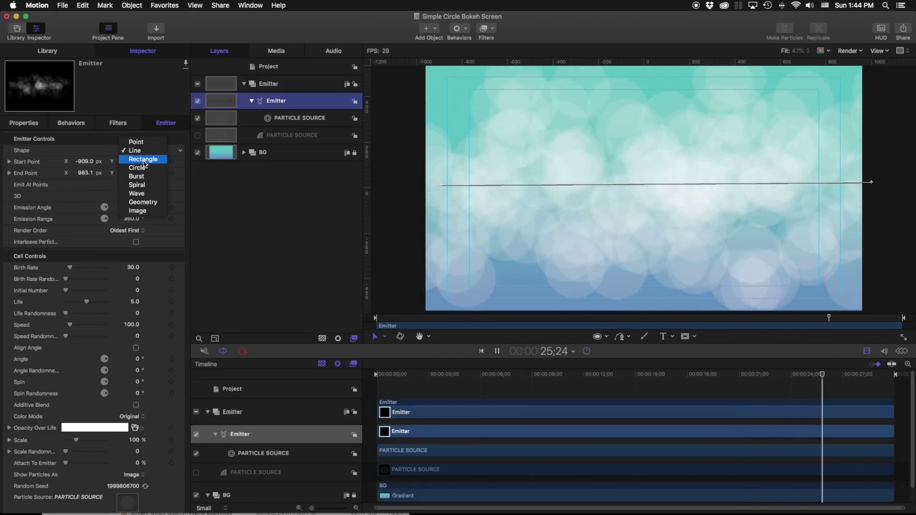
{"action": "key", "text": "Escape"}
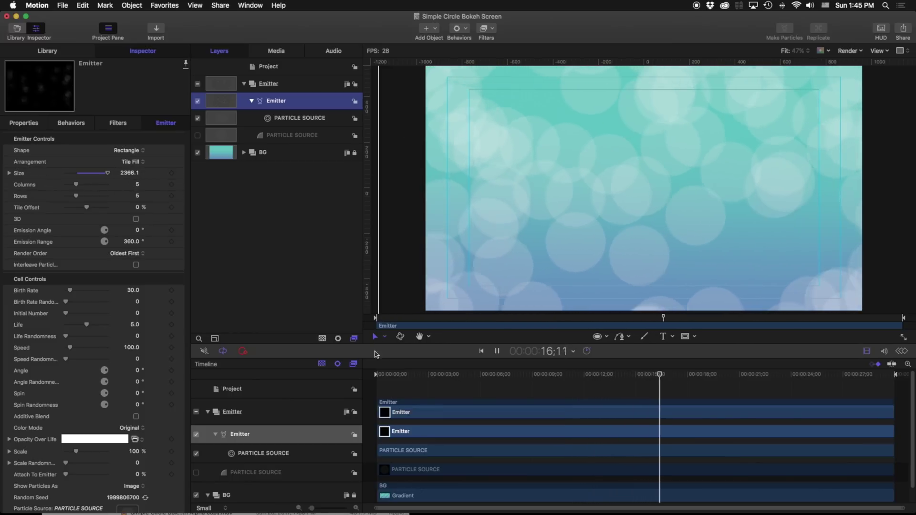
Step: Try 1 column and 1 row for the rectangular emitter's tile fill, and undo both changes
{"action": "left_click", "coordinate": [136, 185]}
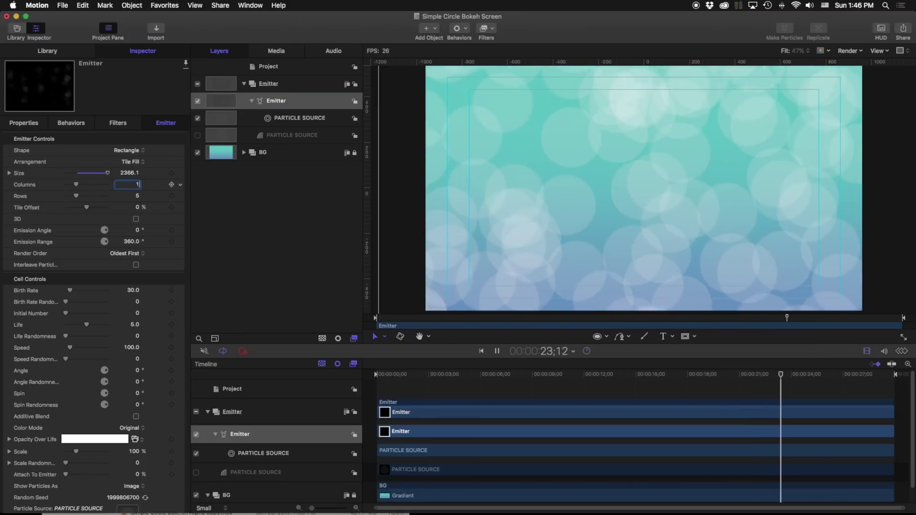
{"action": "type", "text": "1"}
{"action": "key", "text": "Tab"}
{"action": "key", "text": "Return"}
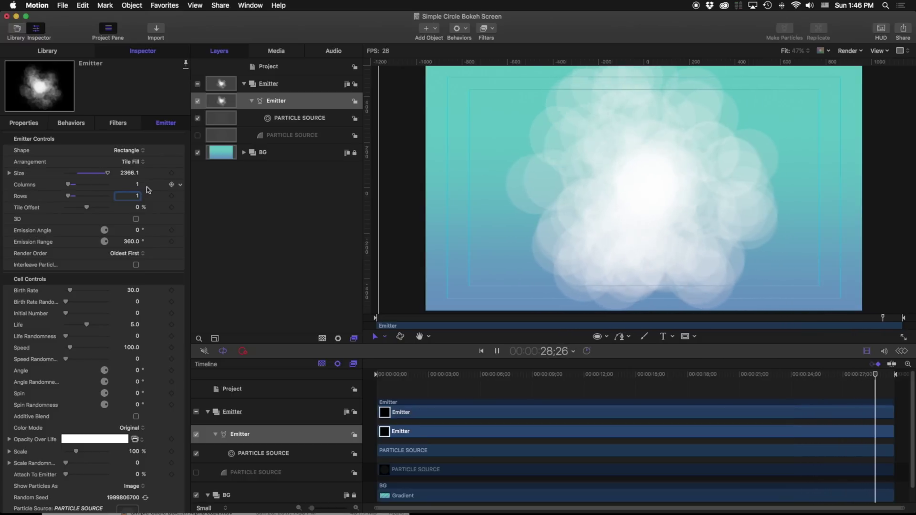
{"action": "key", "text": "super+z"}
{"action": "key", "text": "super+z"}
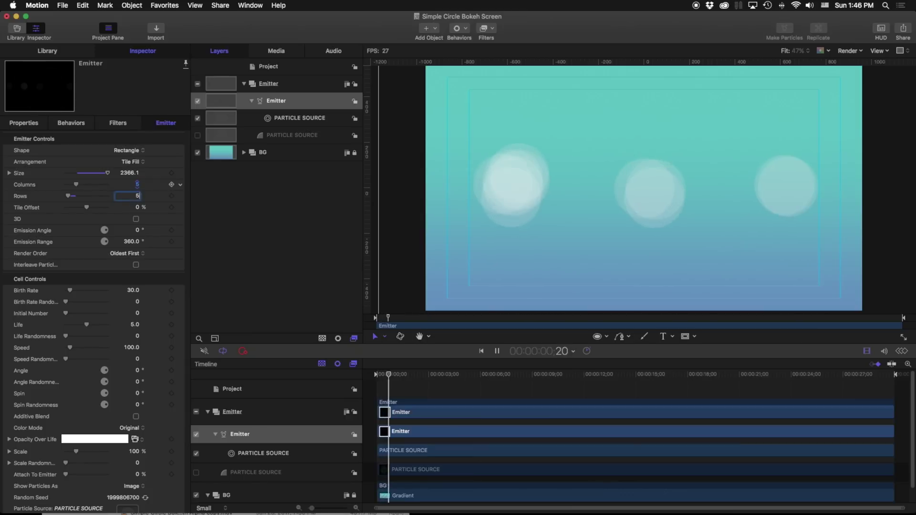
Step: Try the Outline arrangement on the rectangular emitter and inspect its bounds around the canvas
{"action": "left_click", "coordinate": [129, 163]}
{"action": "left_click", "coordinate": [118, 153]}
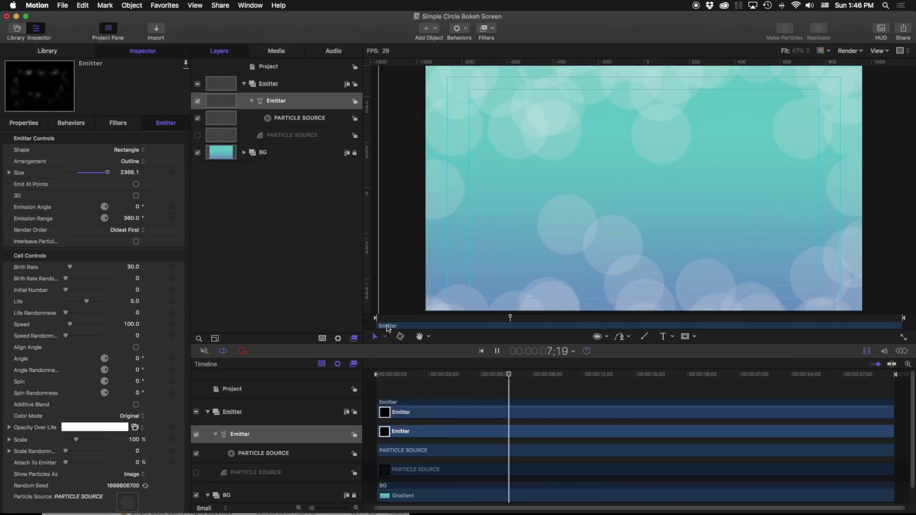
{"action": "scroll", "coordinate": [511, 88], "scroll_direction": "down", "scroll_amount": 5}
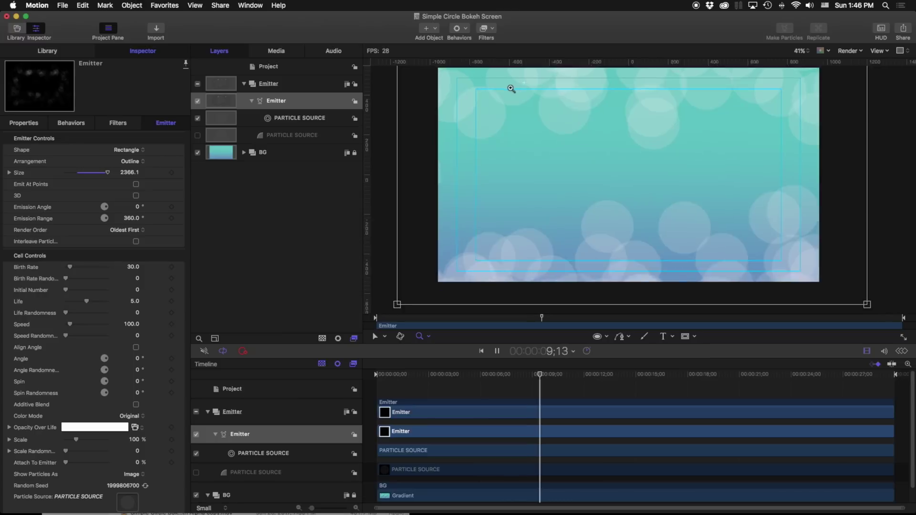
{"action": "scroll", "coordinate": [564, 137], "scroll_direction": "up", "scroll_amount": 2}
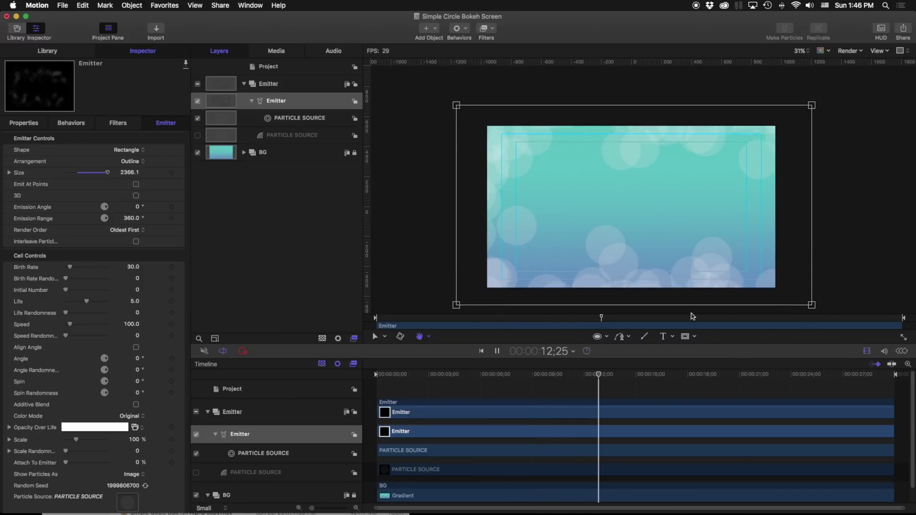
Step: Set the rectangular emitter's arrangement to Random Fill and enable Interleave Particles
{"action": "left_click", "coordinate": [130, 161]}
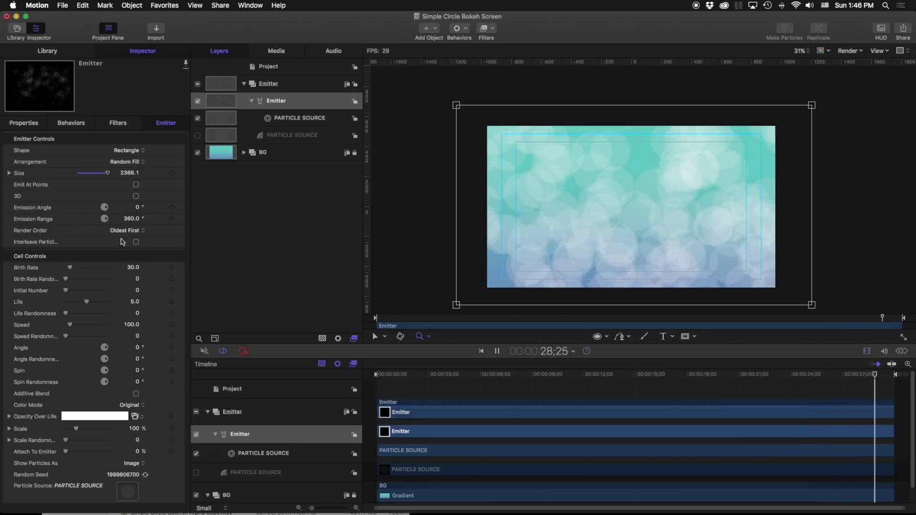
{"action": "left_click", "coordinate": [136, 244]}
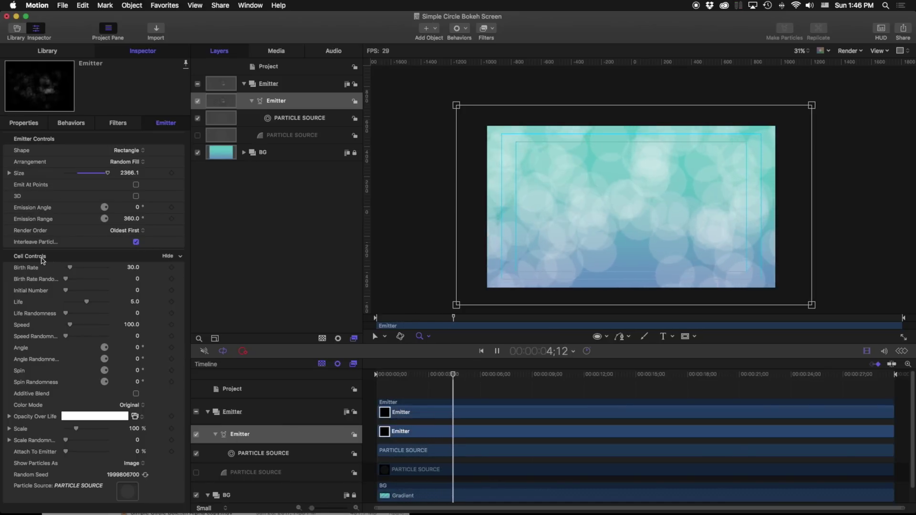
Step: Compare the Cell Controls of the PARTICLE SOURCE cell with those of the emitter, ending with the cell selected
{"action": "left_click", "coordinate": [302, 118]}
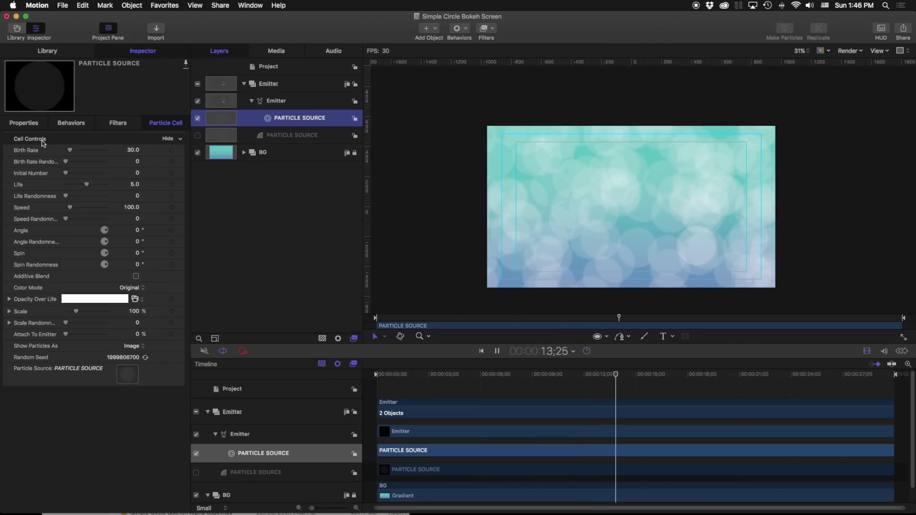
{"action": "key", "text": "Up"}
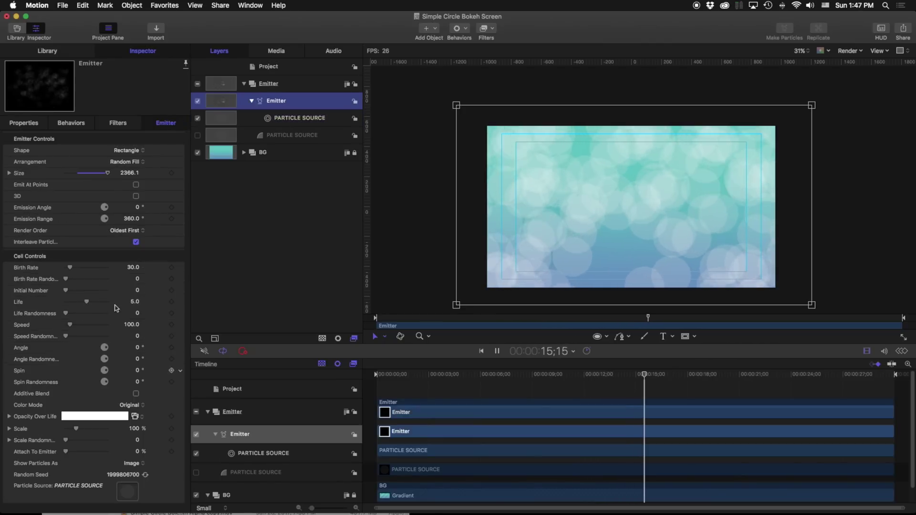
{"action": "left_click", "coordinate": [294, 123]}
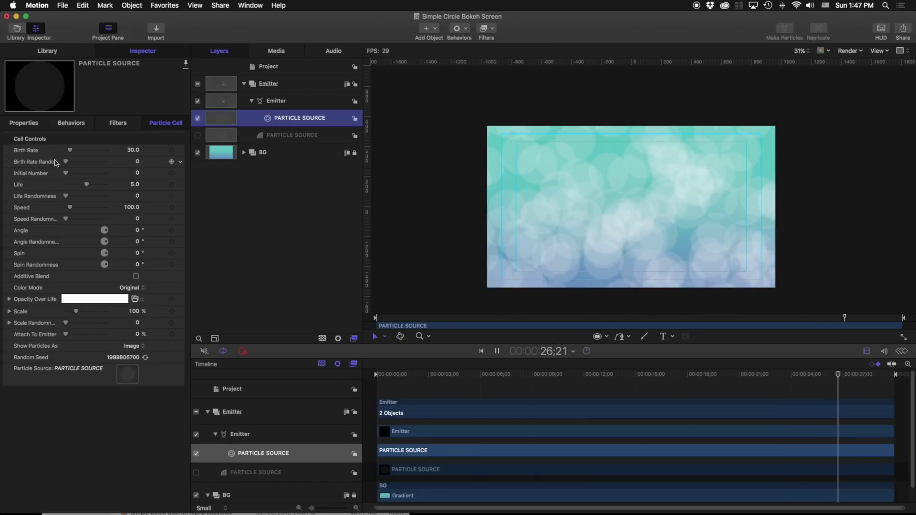
Step: Set the PARTICLE SOURCE cell's birth rate to 1 to preview sparse particles
{"action": "left_click", "coordinate": [133, 151]}
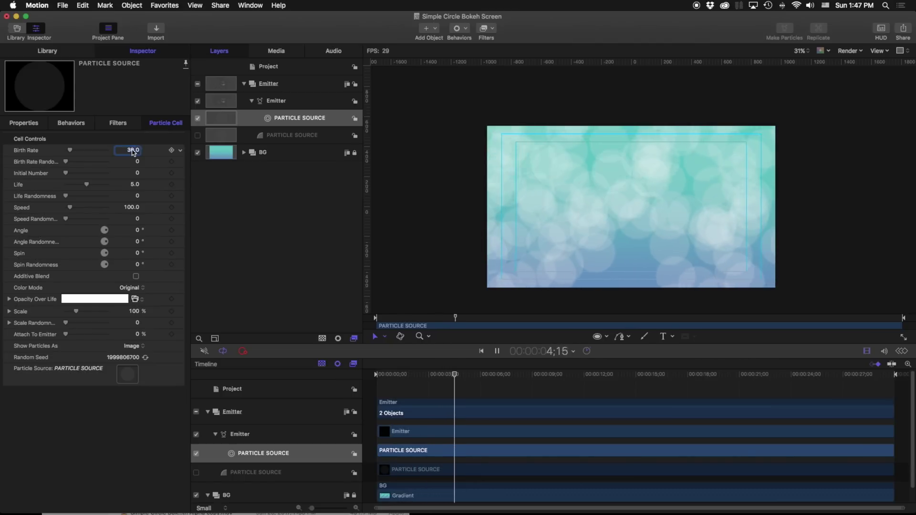
{"action": "type", "text": "1"}
{"action": "key", "text": "Return"}
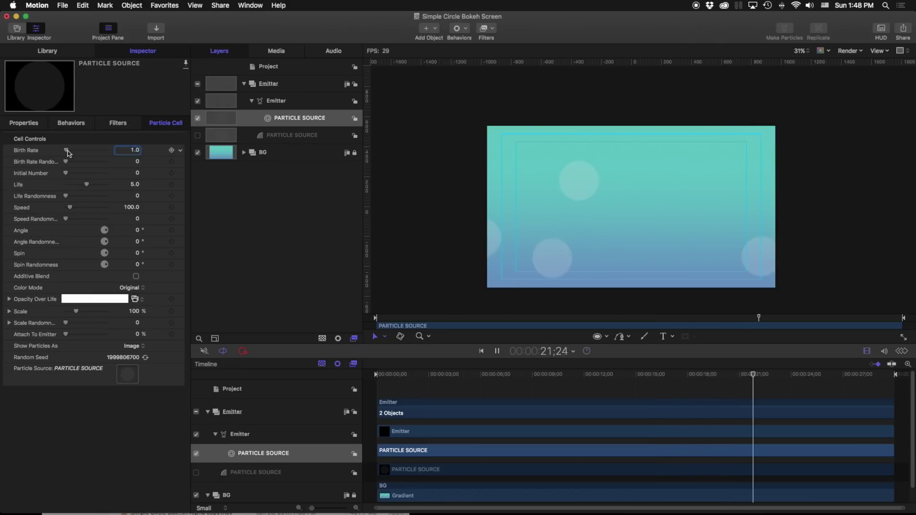
Step: Raise the PARTICLE SOURCE cell's birth rate and settle on a value of 20
{"action": "left_click_drag", "start_coordinate": [71, 153], "coordinate": [73, 154]}
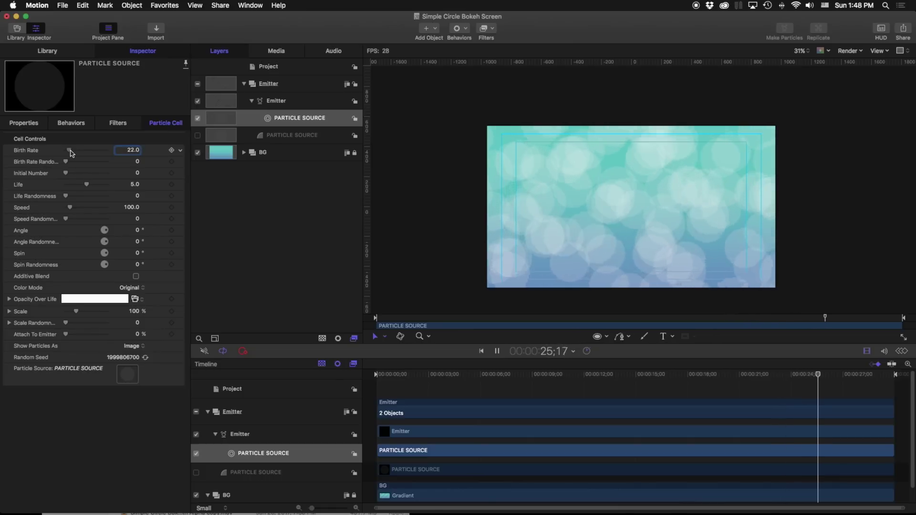
{"action": "left_click", "coordinate": [132, 150]}
{"action": "type", "text": "20"}
{"action": "key", "text": "Return"}
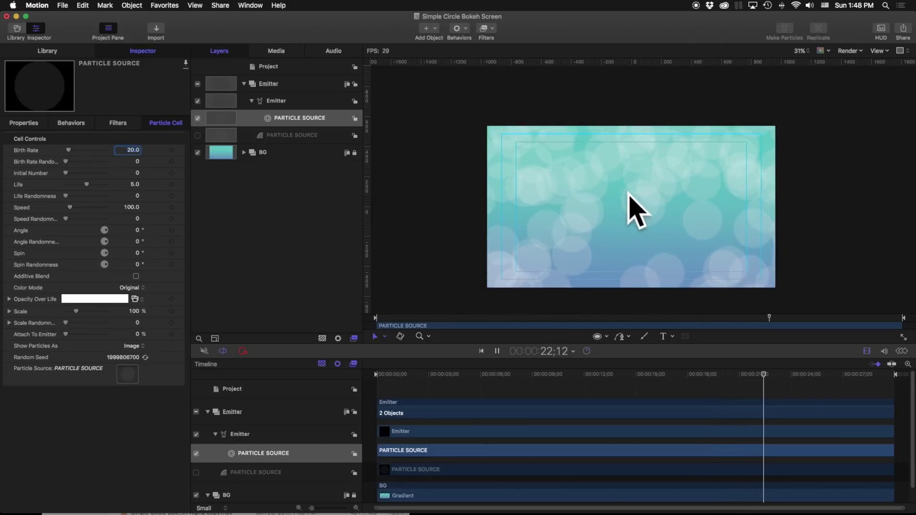
Step: Try a birth rate randomness of 40 on the PARTICLE SOURCE cell and return it to 0
{"action": "left_click_drag", "start_coordinate": [68, 162], "coordinate": [83, 161]}
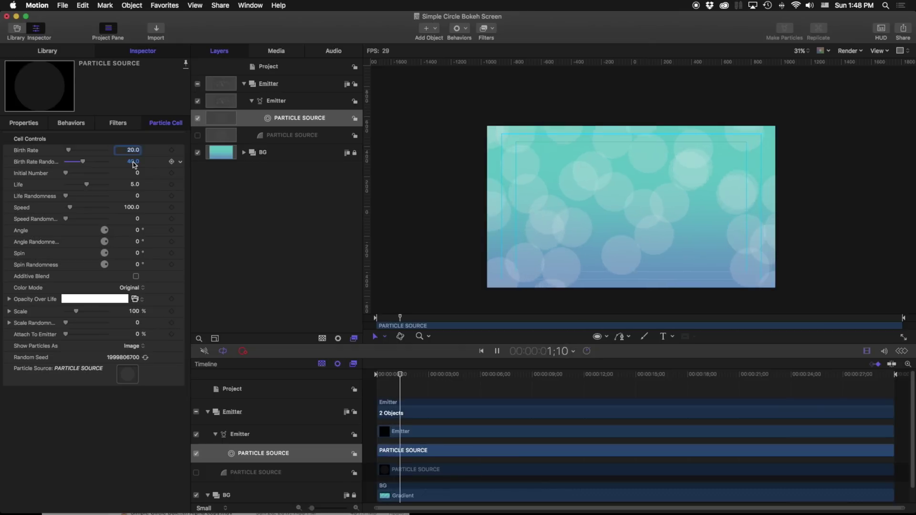
{"action": "left_click", "coordinate": [134, 151]}
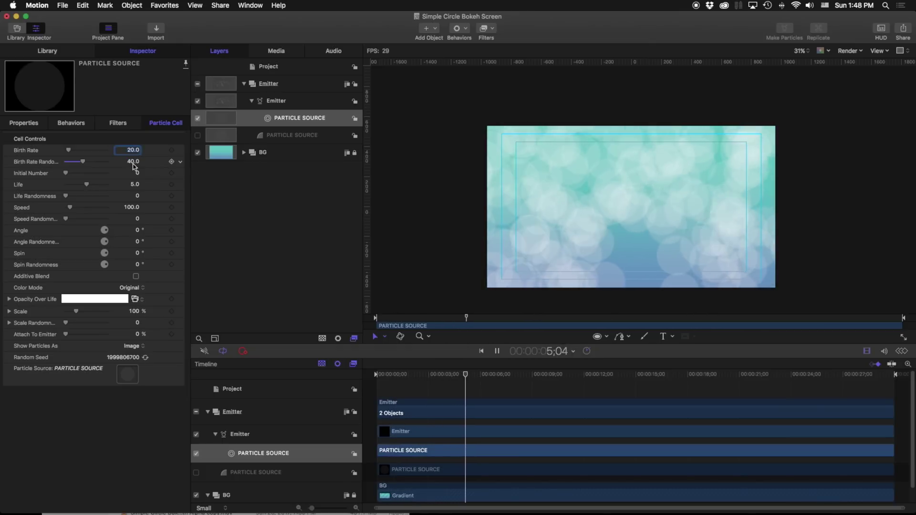
{"action": "left_click_drag", "start_coordinate": [84, 162], "coordinate": [82, 163]}
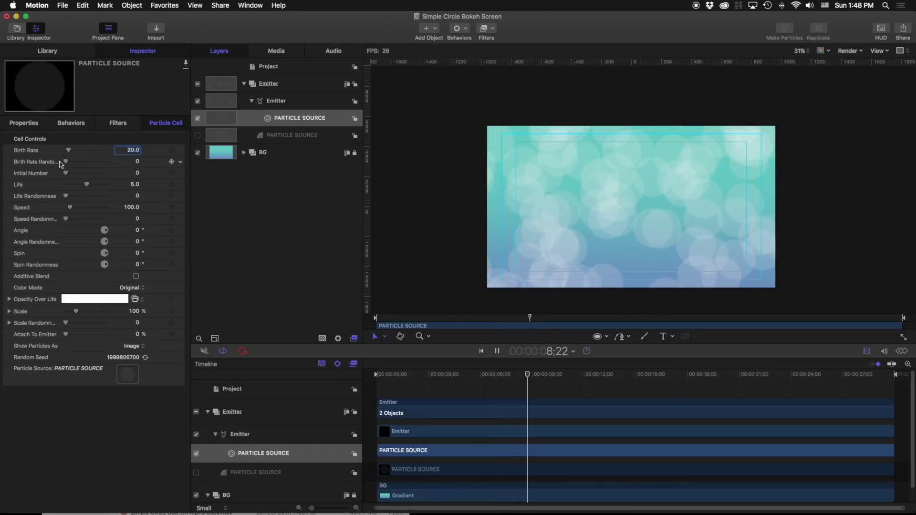
Step: Set the cell's initial number to 20 and play the animation to judge how filled the opening frames look
{"action": "key", "text": "Home"}
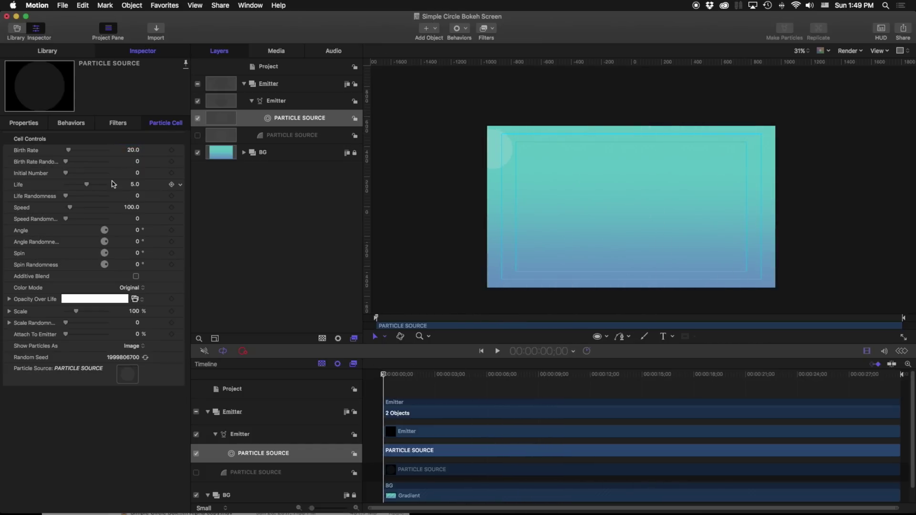
{"action": "left_click_drag", "start_coordinate": [74, 174], "coordinate": [55, 176]}
{"action": "left_click_drag", "start_coordinate": [390, 378], "coordinate": [373, 381]}
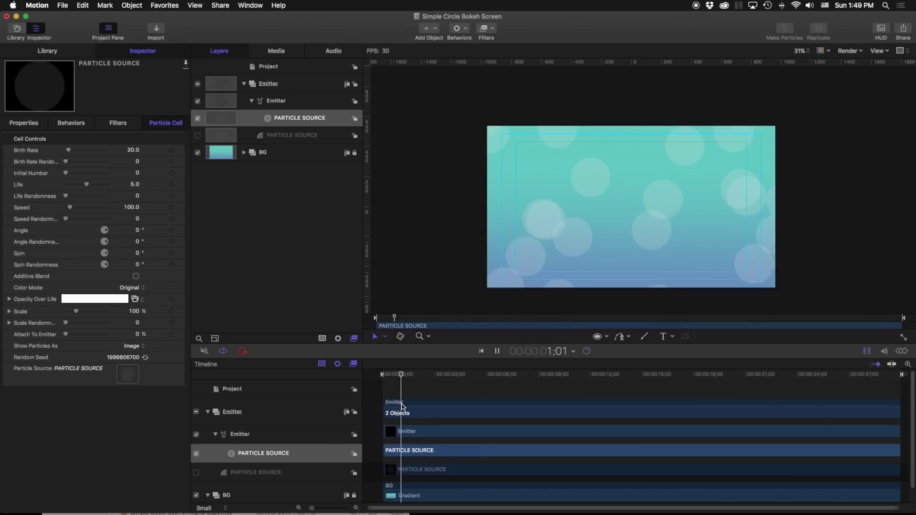
{"action": "key", "text": "space"}
{"action": "left_click_drag", "start_coordinate": [65, 173], "coordinate": [74, 173]}
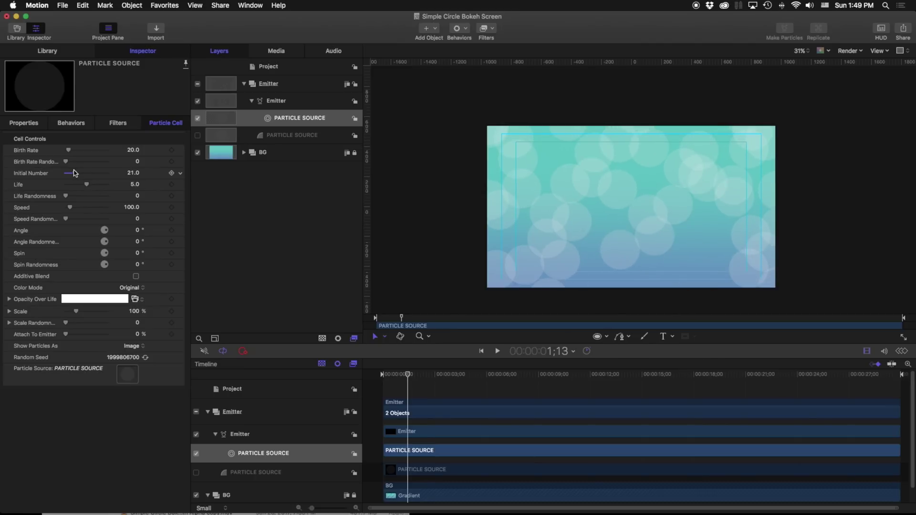
{"action": "left_click_drag", "start_coordinate": [74, 173], "coordinate": [73, 173]}
{"action": "key", "text": "space"}
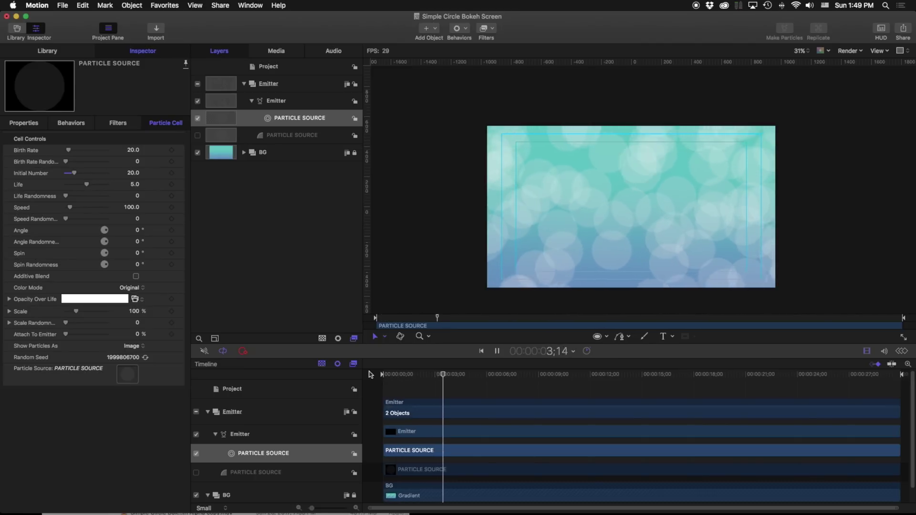
{"action": "key", "text": "space"}
Step: Set both the birth rate and the initial number of the PARTICLE SOURCE cell to 1, and replay from the first frame
{"action": "left_click", "coordinate": [133, 185]}
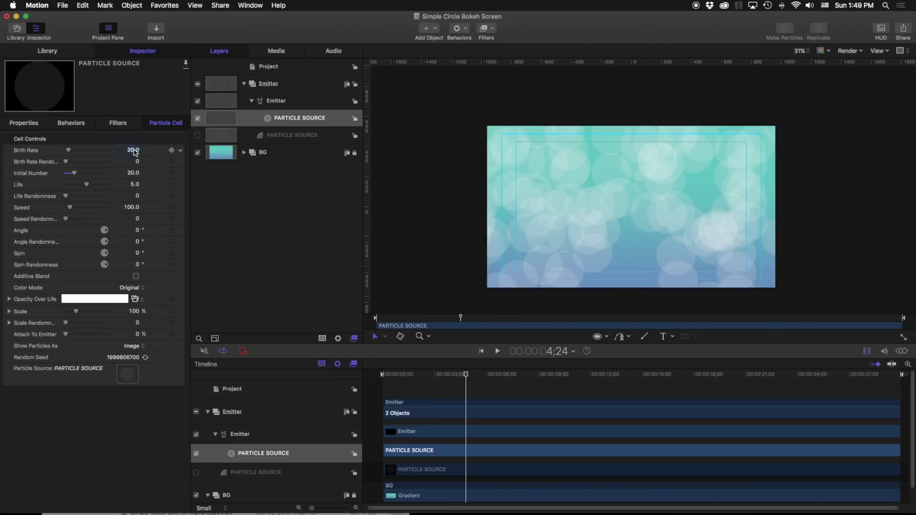
{"action": "type", "text": "1"}
{"action": "key", "text": "Return"}
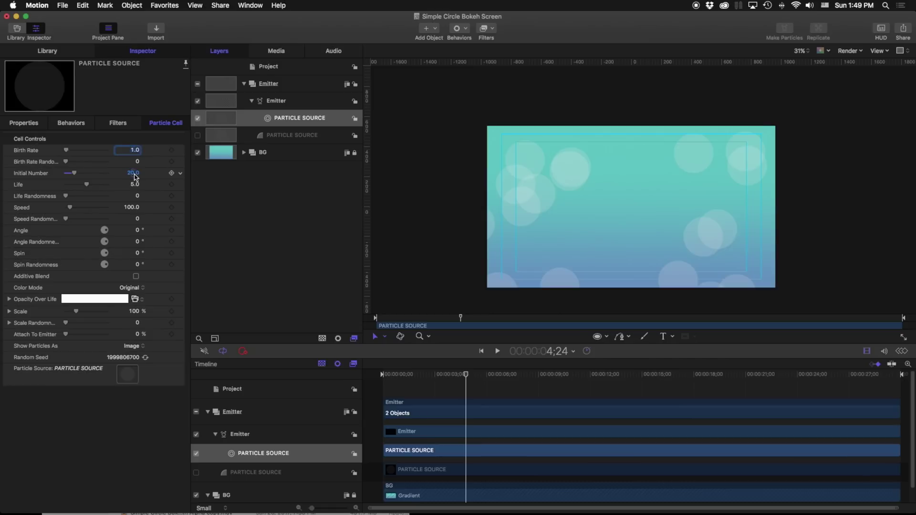
{"action": "type", "text": "1"}
{"action": "key", "text": "Return"}
{"action": "key", "text": "Home"}
{"action": "key", "text": "space"}
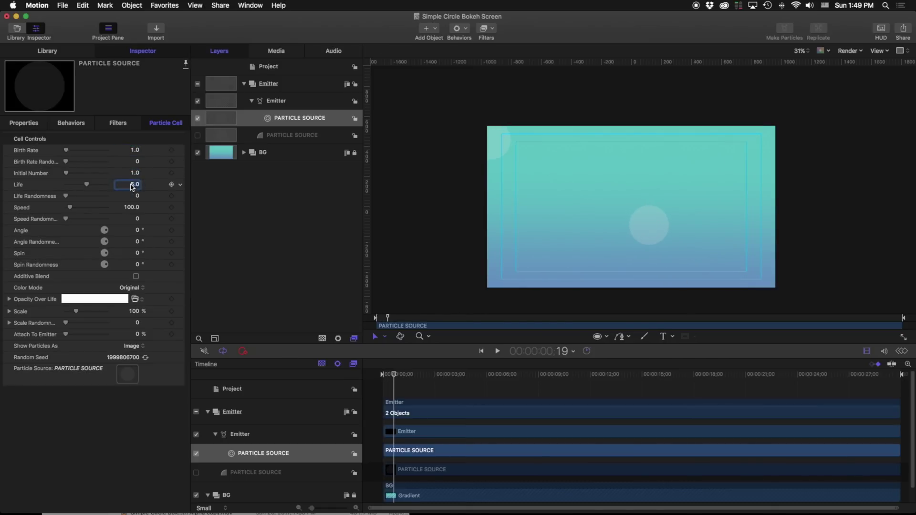
Step: Set the PARTICLE SOURCE cell's life to 0.2 and play the animation from the start
{"action": "key", "text": "Return"}
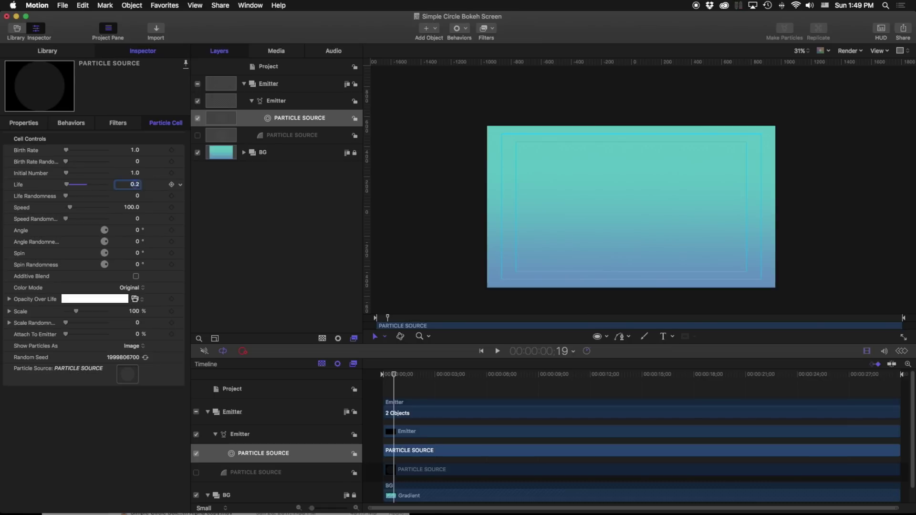
{"action": "left_click_drag", "start_coordinate": [393, 378], "coordinate": [380, 378]}
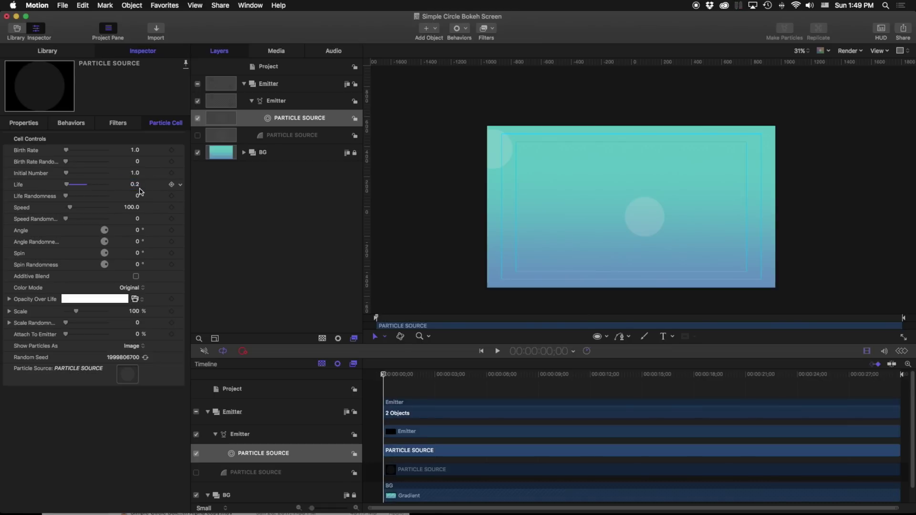
{"action": "key", "text": "space"}
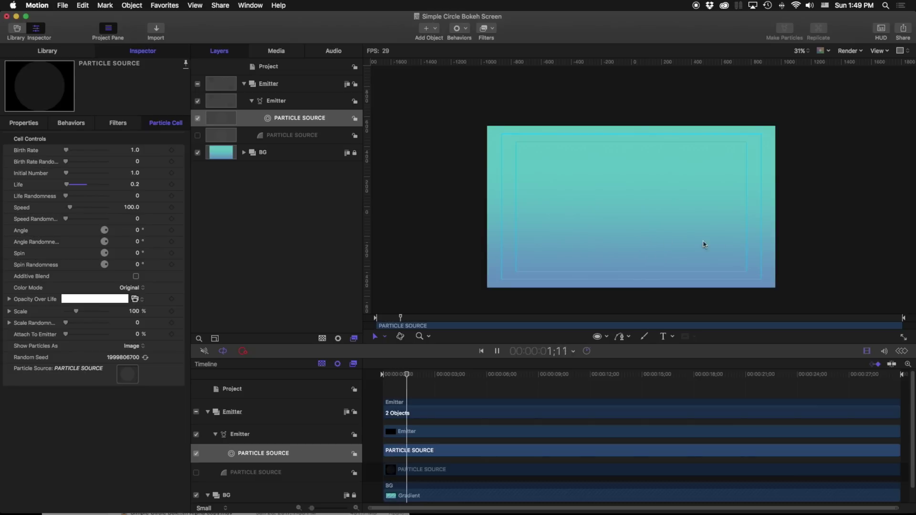
Step: Set the PARTICLE SOURCE cell's birth rate to 20 and try a life randomness of 65 during playback
{"action": "left_click_drag", "start_coordinate": [136, 147], "coordinate": [145, 147]}
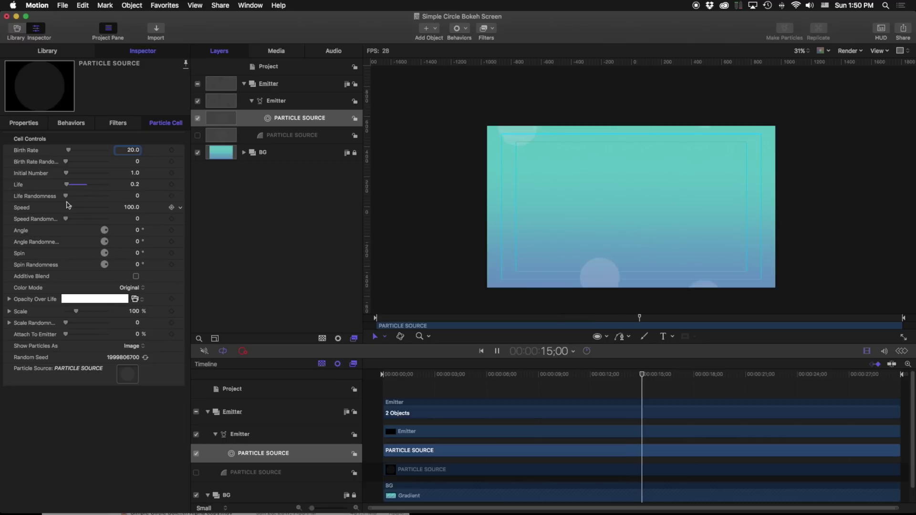
{"action": "left_click_drag", "start_coordinate": [66, 196], "coordinate": [94, 195]}
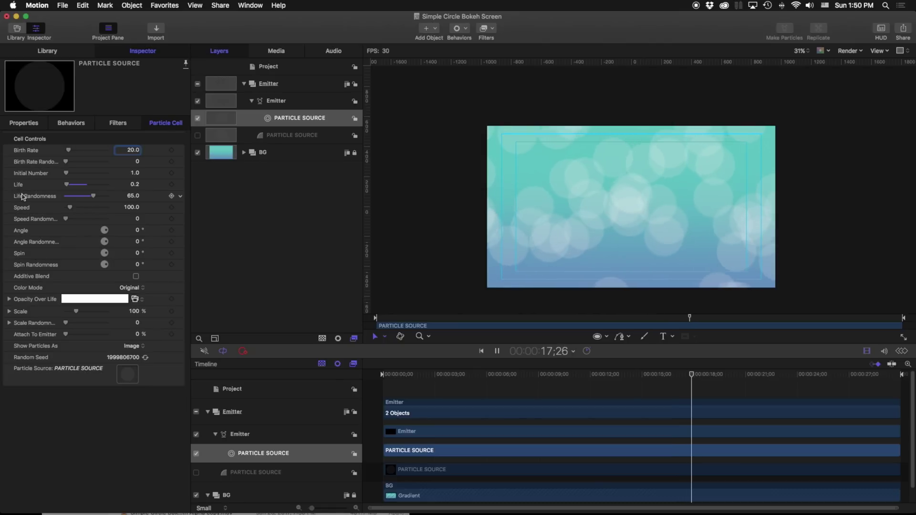
{"action": "left_click", "coordinate": [132, 197]}
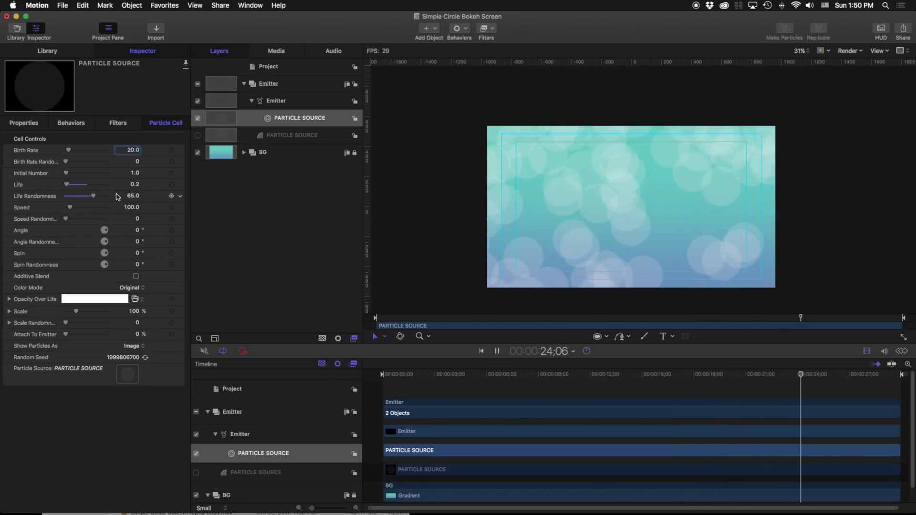
Step: Return the PARTICLE SOURCE cell's life randomness to 0 and set its life to 7
{"action": "left_click_drag", "start_coordinate": [70, 187], "coordinate": [76, 185]}
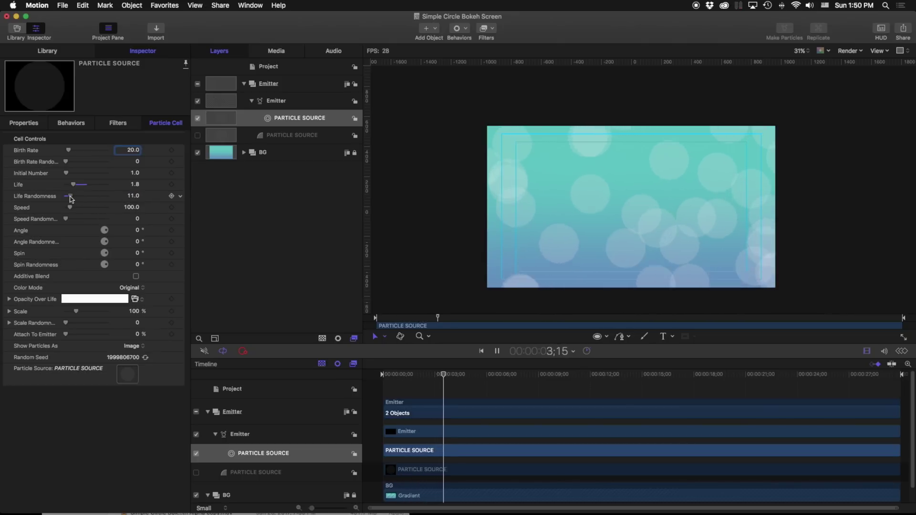
{"action": "left_click_drag", "start_coordinate": [70, 198], "coordinate": [70, 199]}
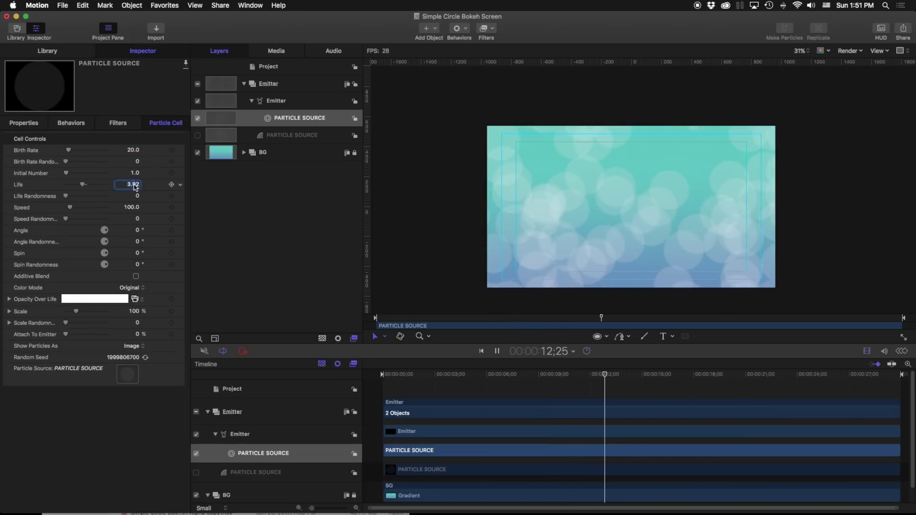
{"action": "type", "text": "7"}
{"action": "key", "text": "Return"}
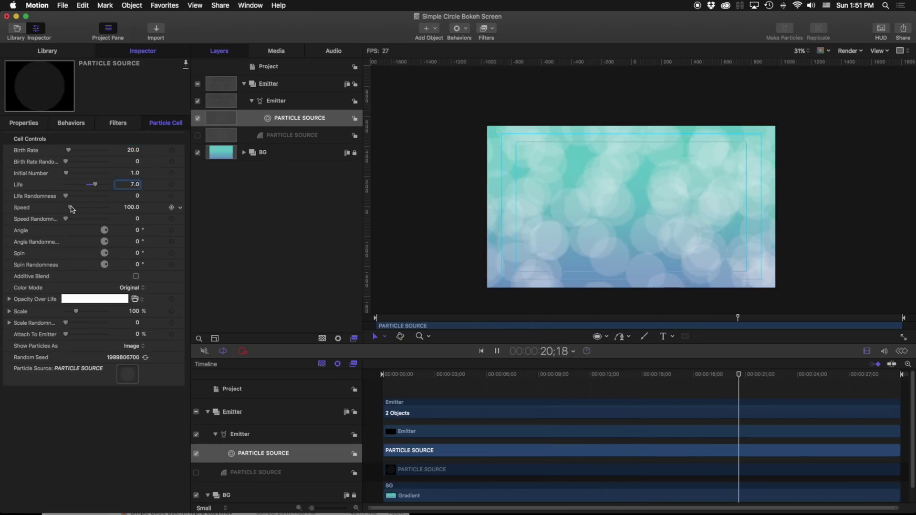
Step: Set the cell's speed to 0, stop playback, and try the Line shape for the emitter
{"action": "left_click_drag", "start_coordinate": [70, 207], "coordinate": [66, 209]}
{"action": "key", "text": "space"}
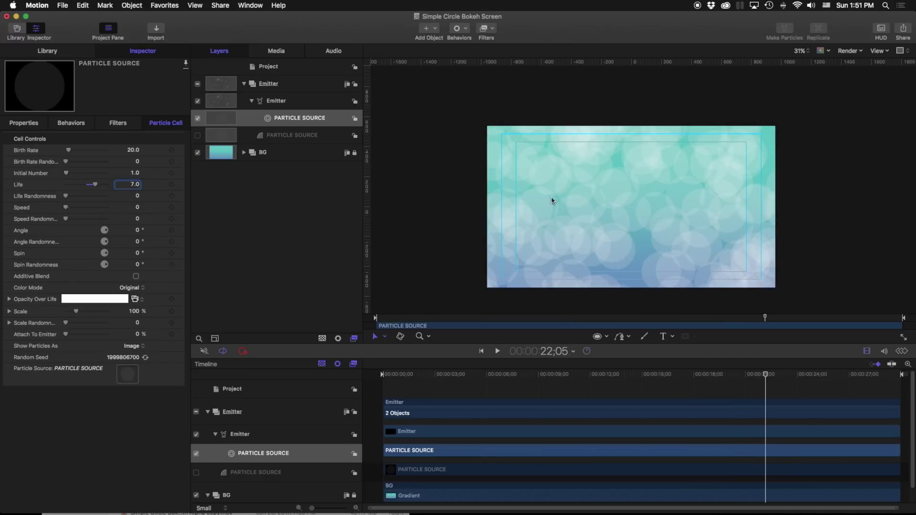
{"action": "left_click", "coordinate": [276, 101]}
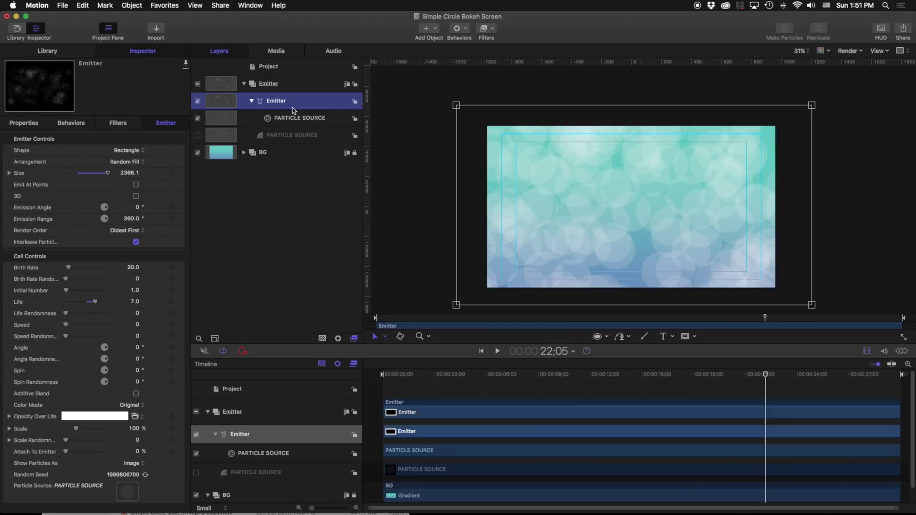
{"action": "left_click", "coordinate": [125, 151]}
{"action": "left_click", "coordinate": [127, 143]}
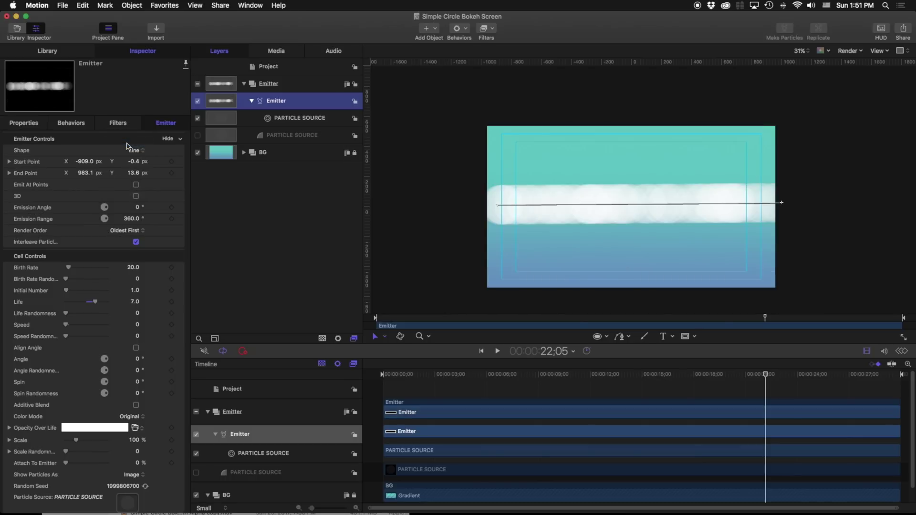
Step: Scrub the opening seconds of the line emission from the first frame, and try a PARTICLE SOURCE cell speed of 1000
{"action": "left_click", "coordinate": [283, 120]}
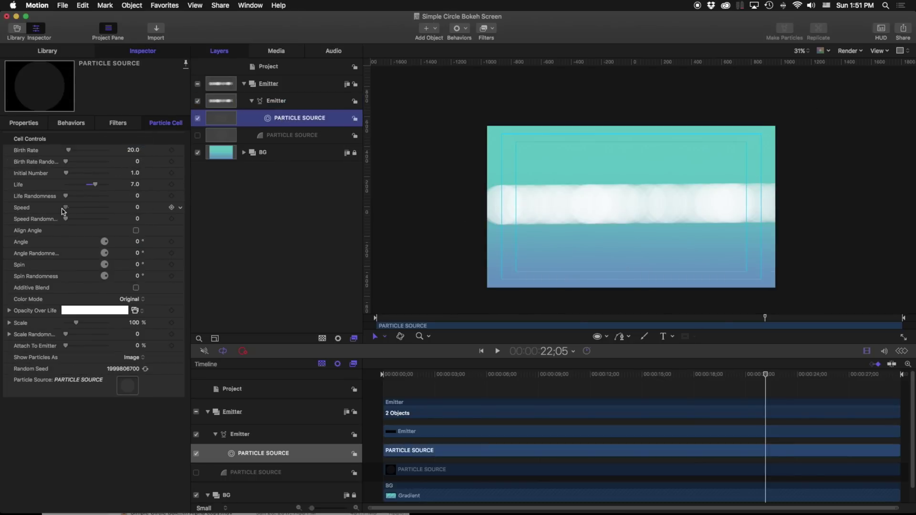
{"action": "key", "text": "space"}
{"action": "key", "text": "space"}
{"action": "key", "text": "Home"}
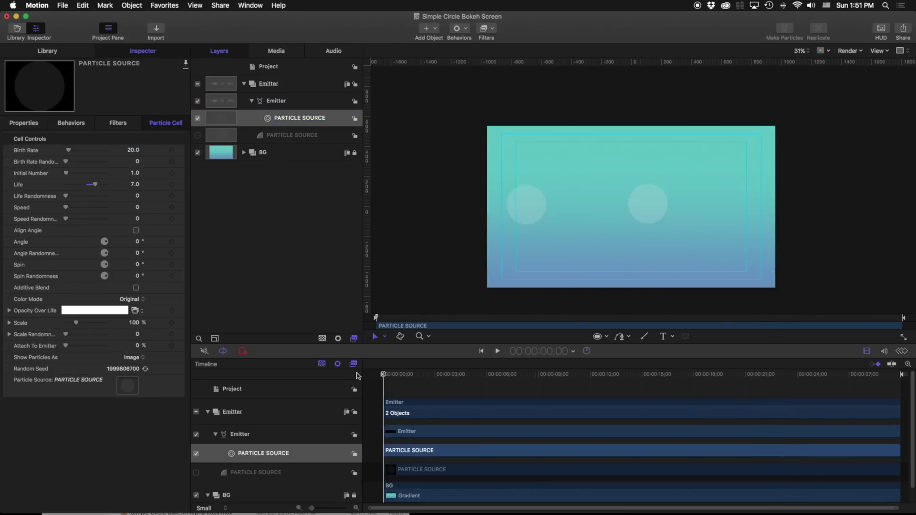
{"action": "left_click_drag", "start_coordinate": [383, 375], "coordinate": [433, 374]}
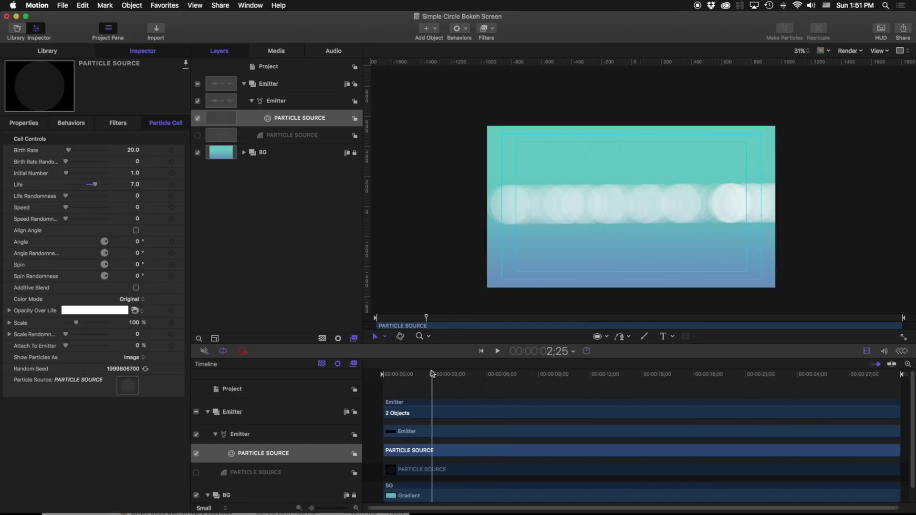
{"action": "left_click_drag", "start_coordinate": [67, 213], "coordinate": [153, 207]}
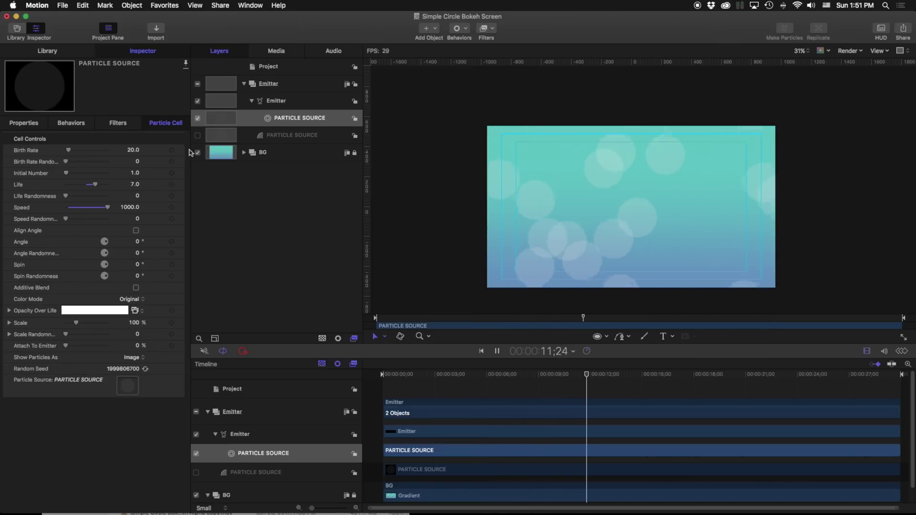
Step: Change the emitter shape back to Rectangle and set the PARTICLE SOURCE cell's speed to 15
{"action": "left_click", "coordinate": [275, 100]}
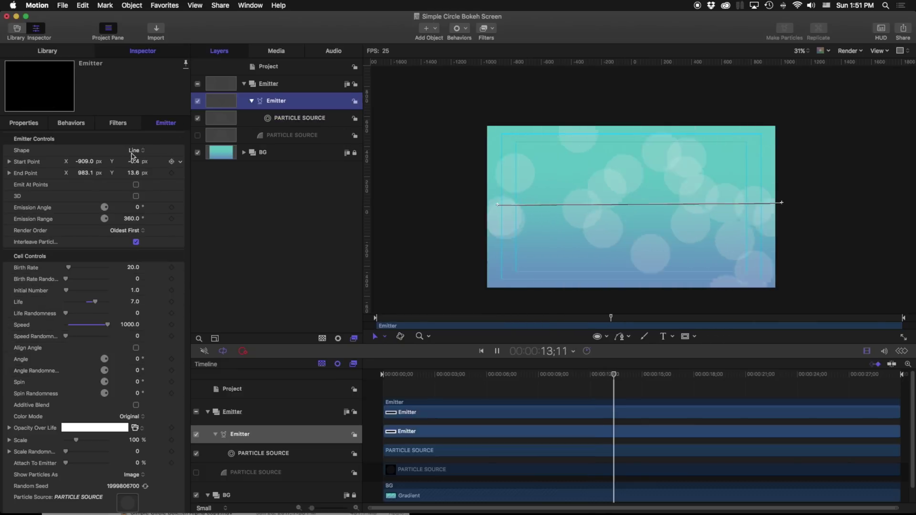
{"action": "left_click", "coordinate": [143, 150]}
{"action": "left_click", "coordinate": [143, 160]}
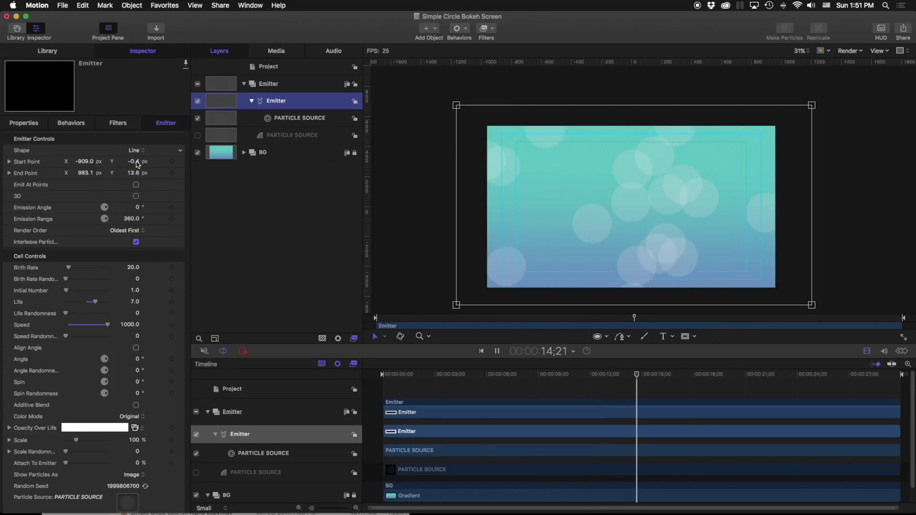
{"action": "left_click", "coordinate": [277, 120]}
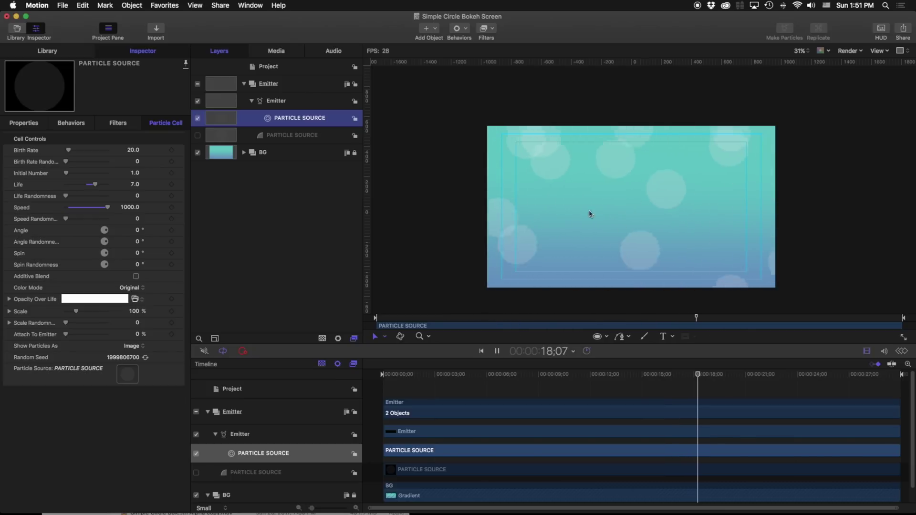
{"action": "left_click", "coordinate": [272, 101]}
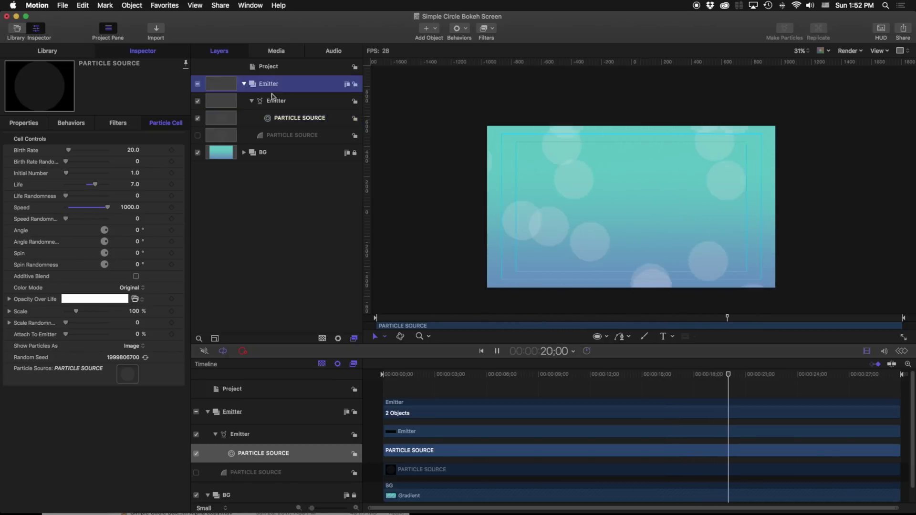
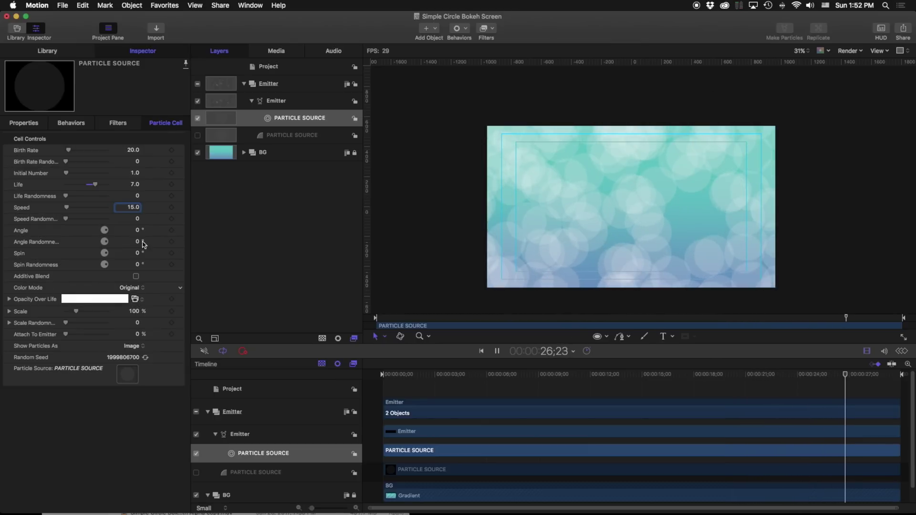
Step: Show the original PARTICLE SOURCE circle shape, try a red fill color on it, and return the fill to white
{"action": "left_click", "coordinate": [276, 137]}
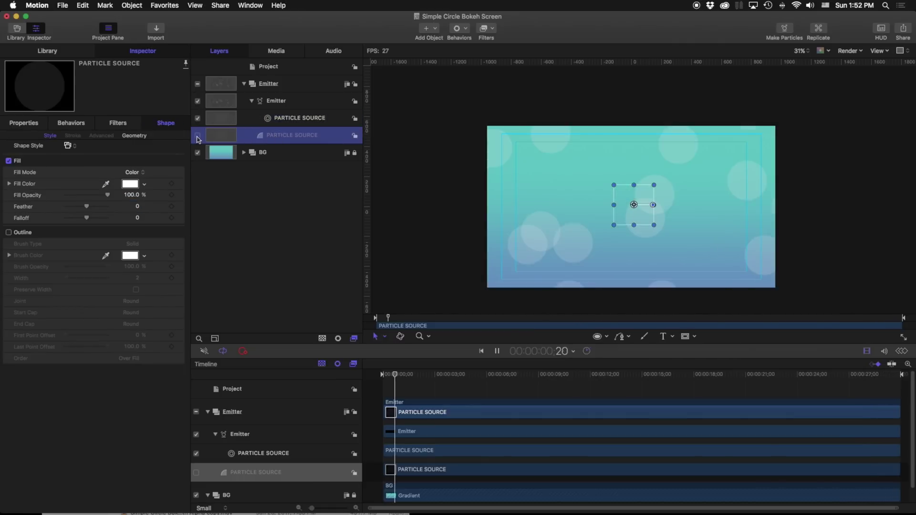
{"action": "left_click", "coordinate": [197, 136]}
{"action": "left_click", "coordinate": [136, 185]}
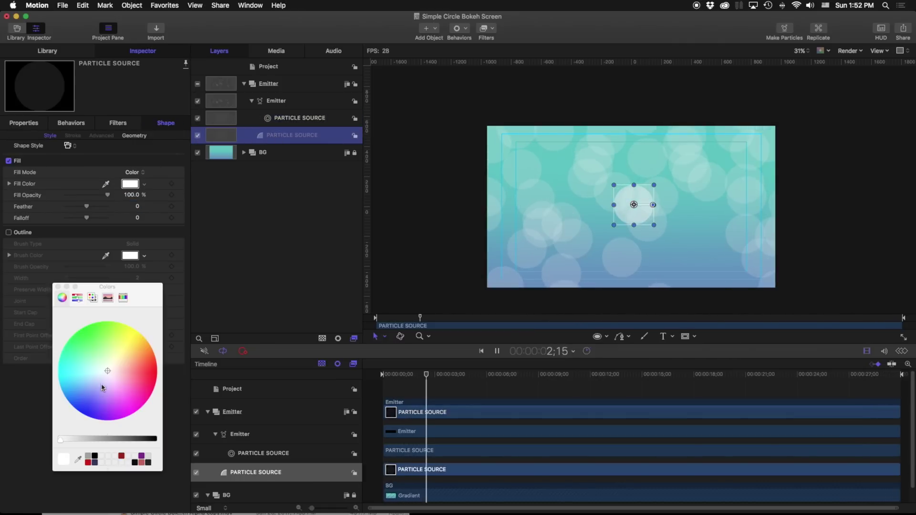
{"action": "left_click", "coordinate": [143, 369]}
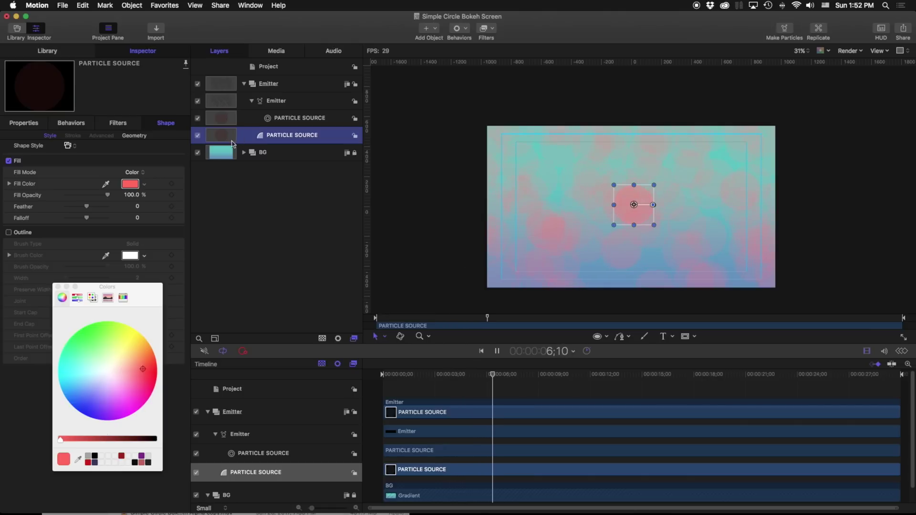
{"action": "left_click", "coordinate": [107, 371]}
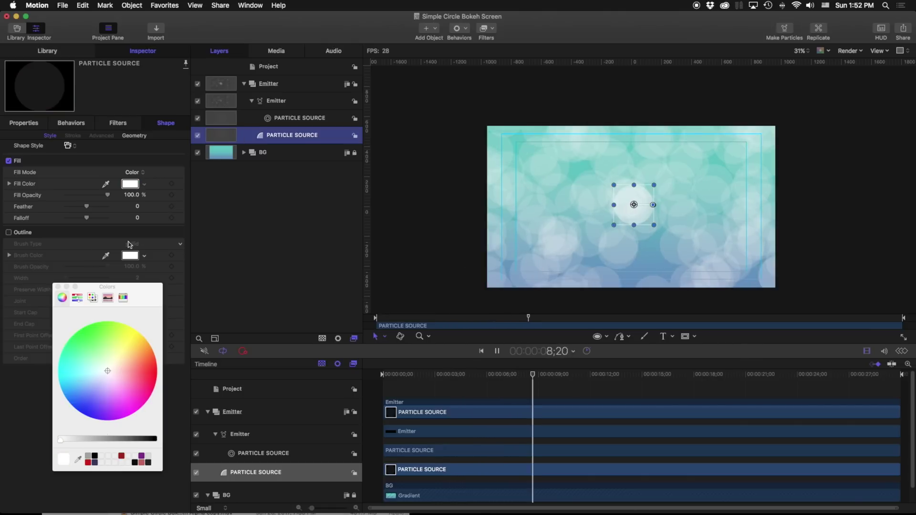
Step: Set the PARTICLE SOURCE cell's color mode to Colorize and choose a blue-violet tint
{"action": "left_click", "coordinate": [276, 202]}
{"action": "left_click", "coordinate": [292, 118]}
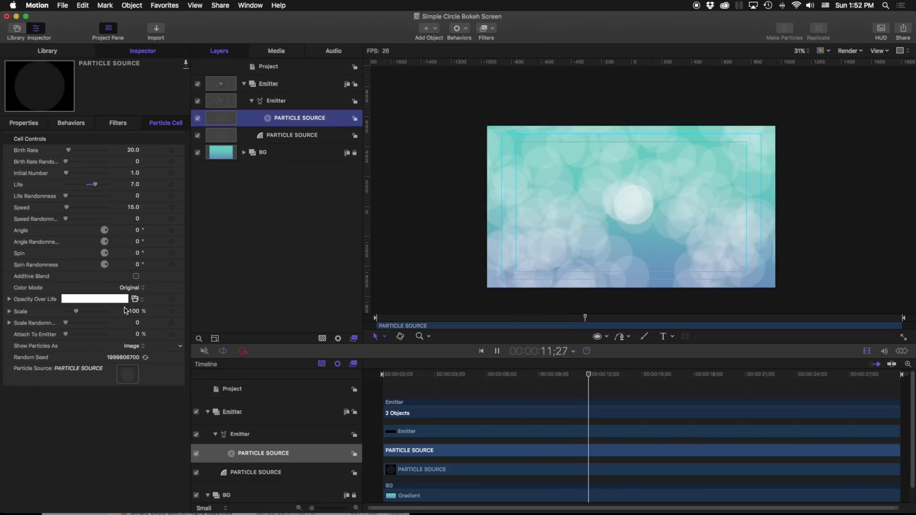
{"action": "left_click", "coordinate": [124, 289]}
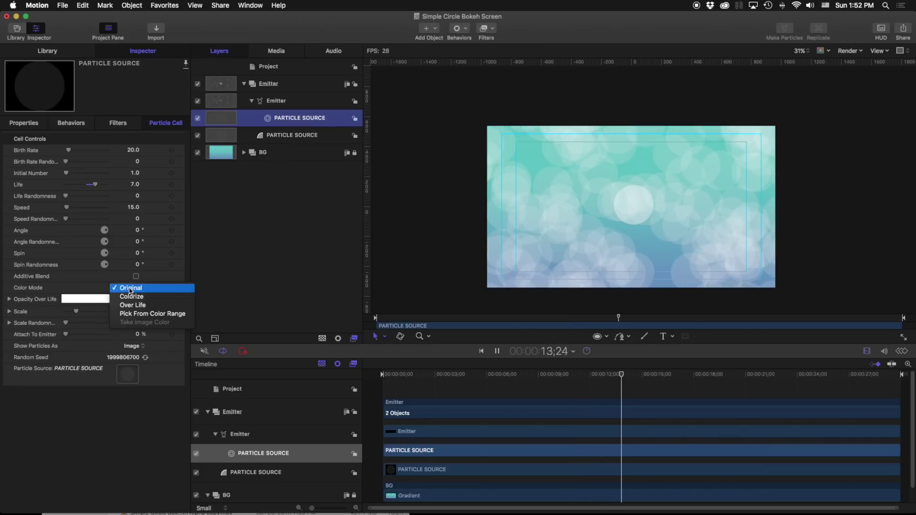
{"action": "left_click", "coordinate": [144, 297]}
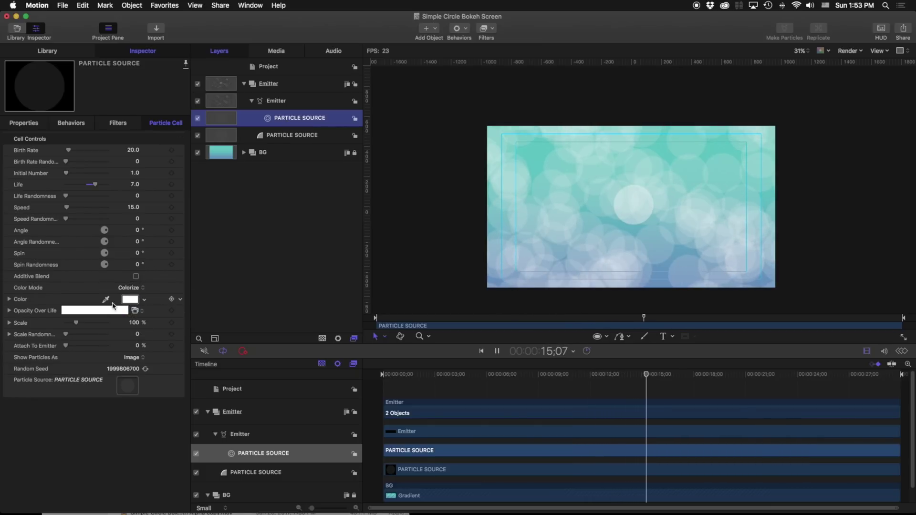
{"action": "left_click", "coordinate": [127, 300]}
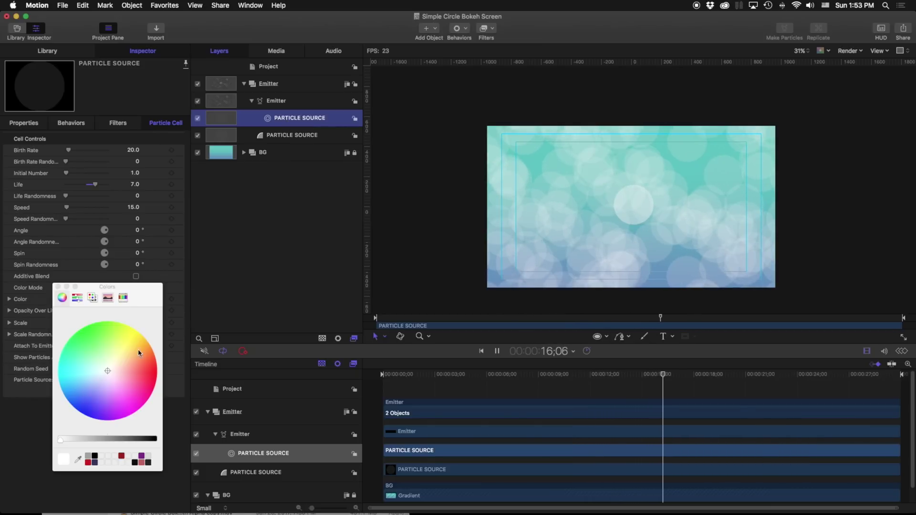
{"action": "left_click", "coordinate": [91, 399]}
{"action": "left_click", "coordinate": [58, 287]}
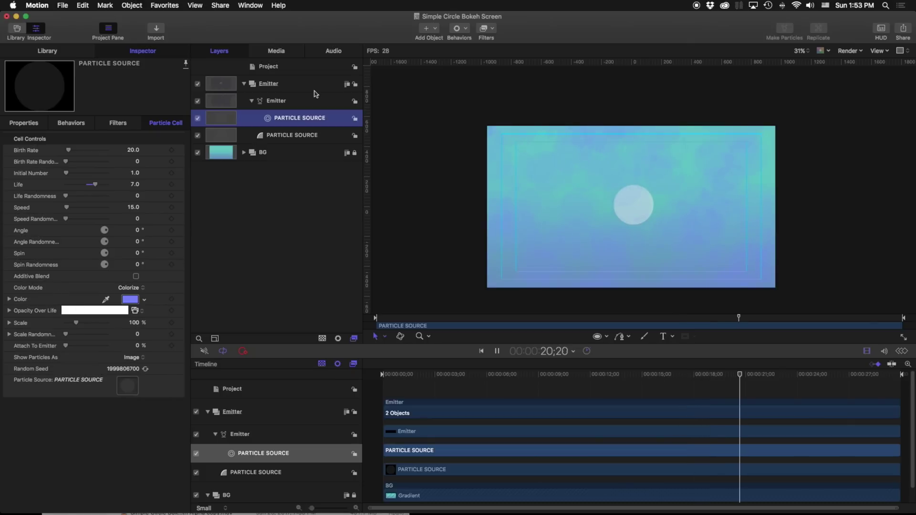
Step: Duplicate the blue-violet particle cell and change the original PARTICLE SOURCE cell's color to light green
{"action": "key", "text": "super+d"}
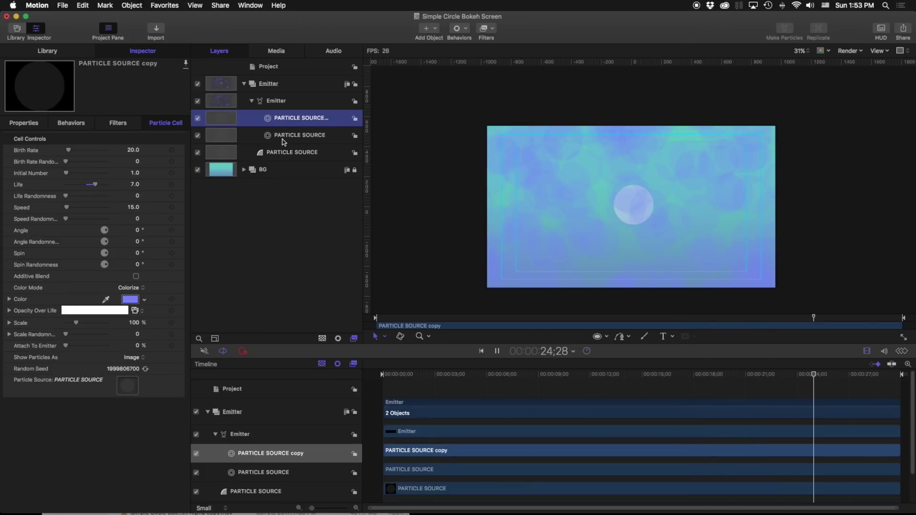
{"action": "left_click", "coordinate": [284, 138]}
{"action": "left_click", "coordinate": [131, 299]}
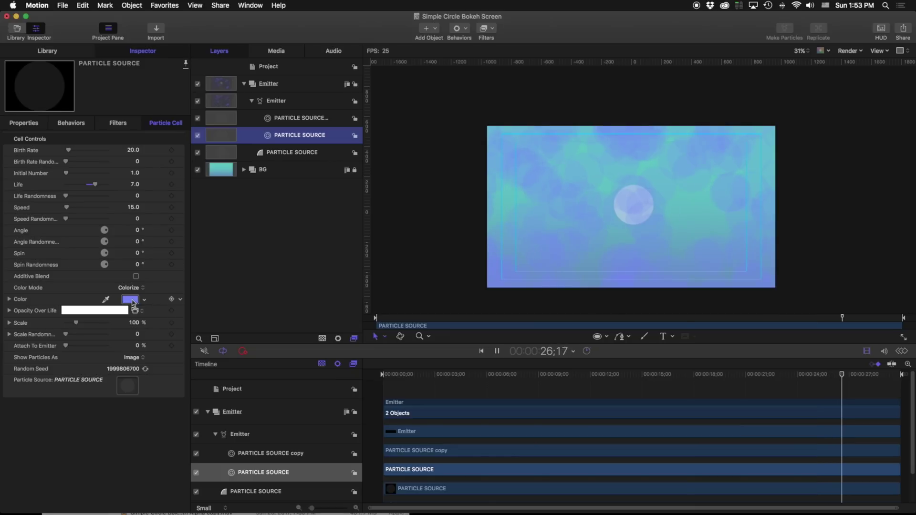
{"action": "left_click", "coordinate": [97, 343]}
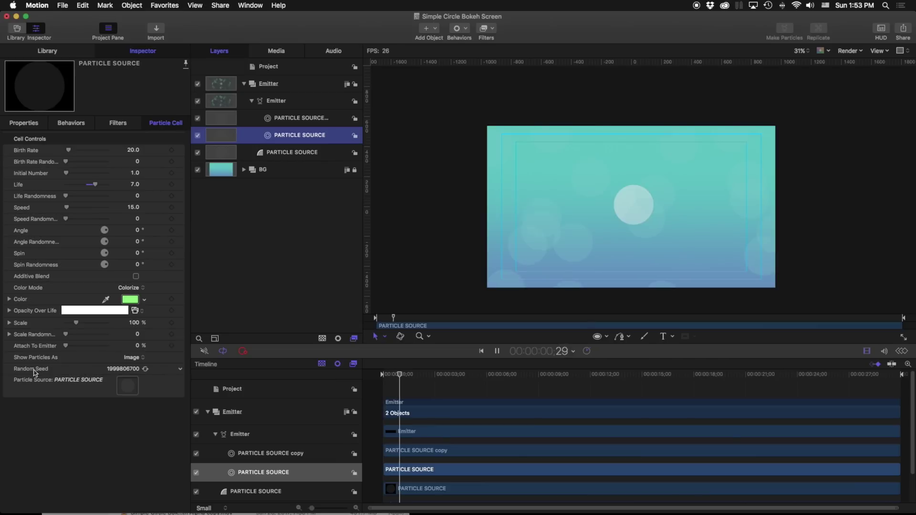
Step: Generate a new random seed for the green cell and hide the BG group to compare the two particle colors
{"action": "left_click", "coordinate": [146, 369]}
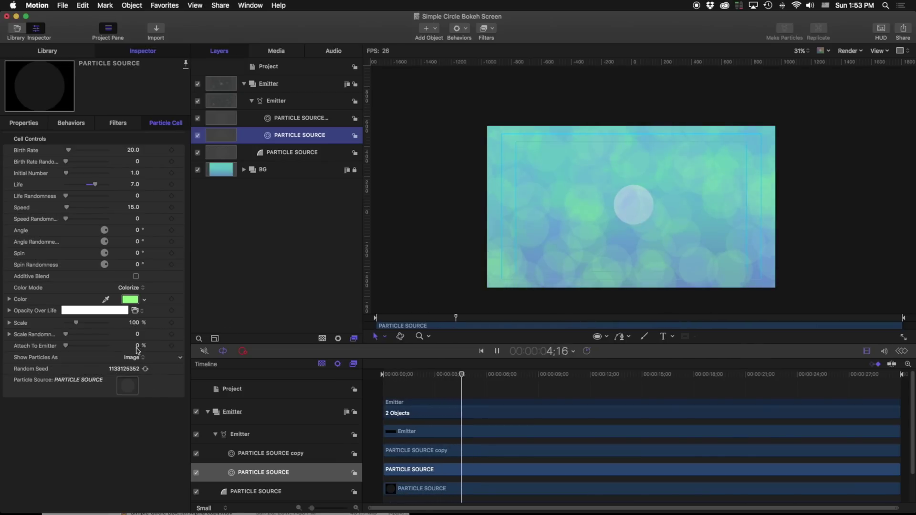
{"action": "left_click", "coordinate": [198, 170]}
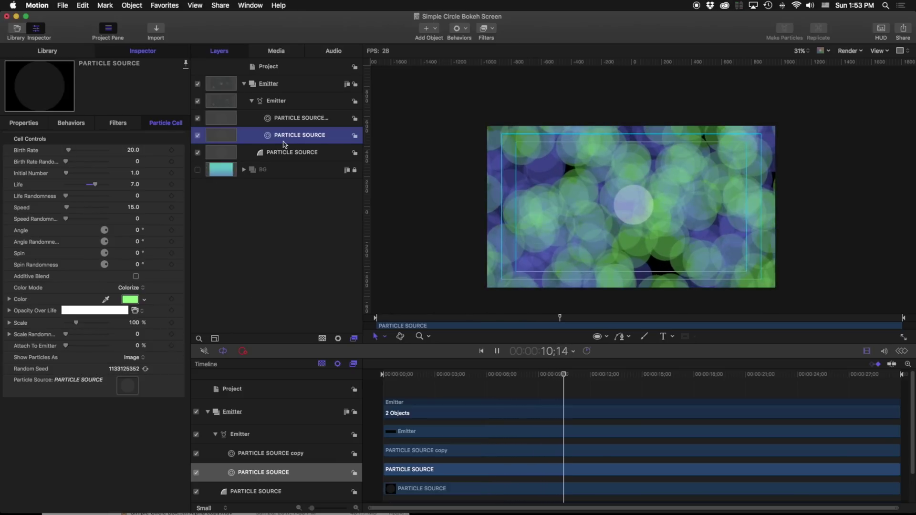
Step: Delete the green cell, restore BG and hide the source circle, leaving the PARTICLE SOURCE copy cell selected
{"action": "key", "text": "Delete"}
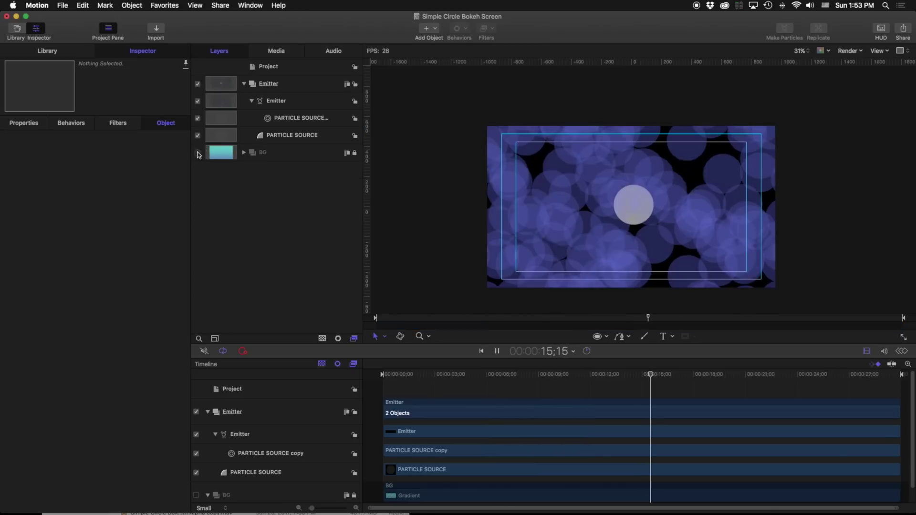
{"action": "left_click", "coordinate": [198, 153]}
{"action": "left_click", "coordinate": [197, 136]}
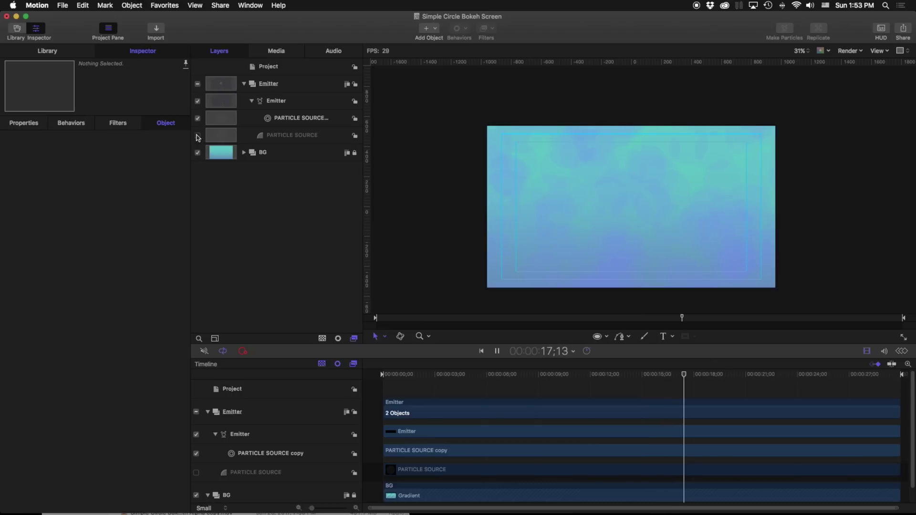
{"action": "left_click", "coordinate": [280, 117]}
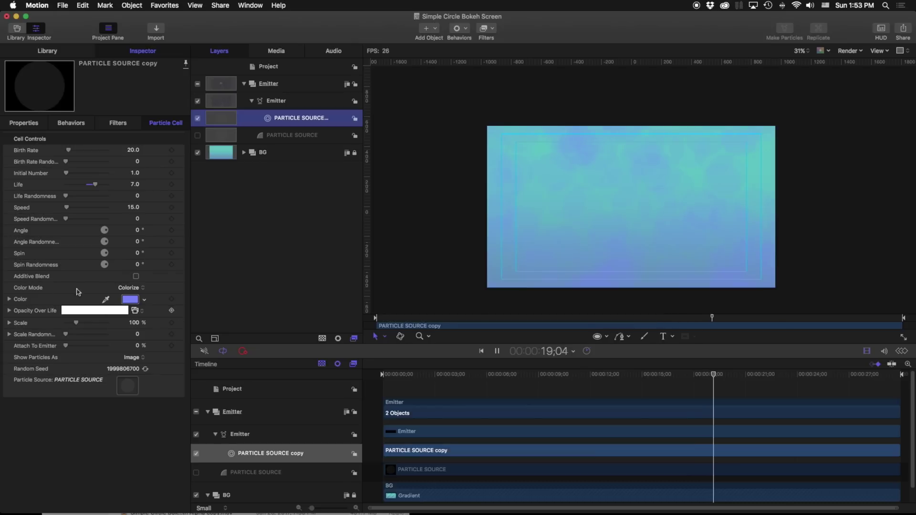
Step: Set the PARTICLE SOURCE copy cell's color mode to Over Life and change the gradient's starting color to red
{"action": "left_click", "coordinate": [128, 287]}
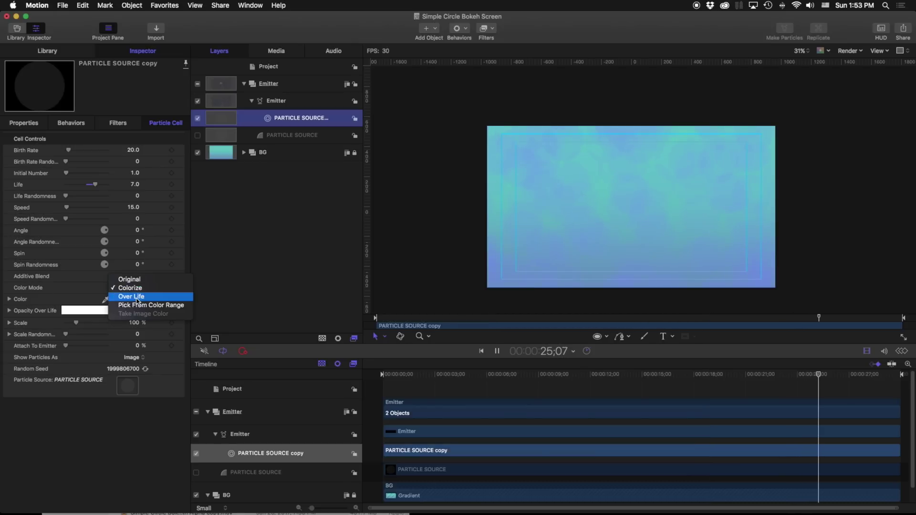
{"action": "left_click", "coordinate": [137, 298]}
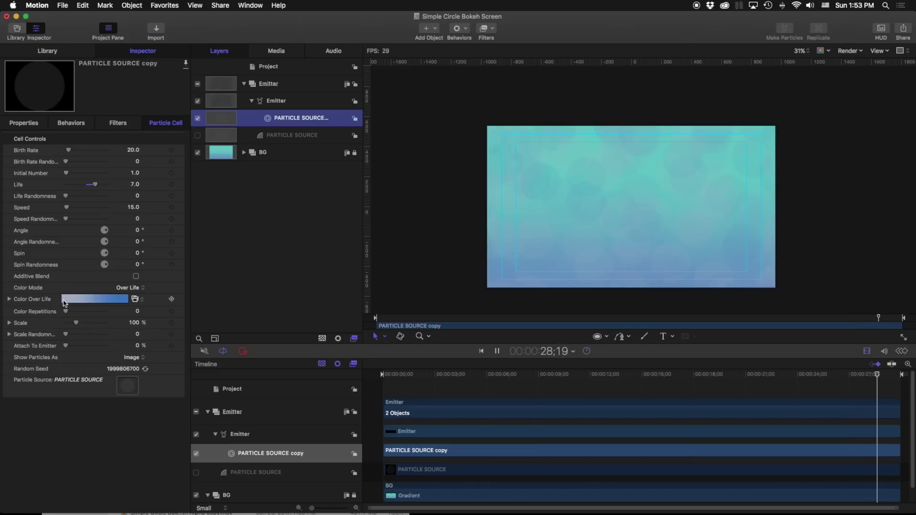
{"action": "left_click", "coordinate": [9, 300]}
{"action": "left_click", "coordinate": [8, 343]}
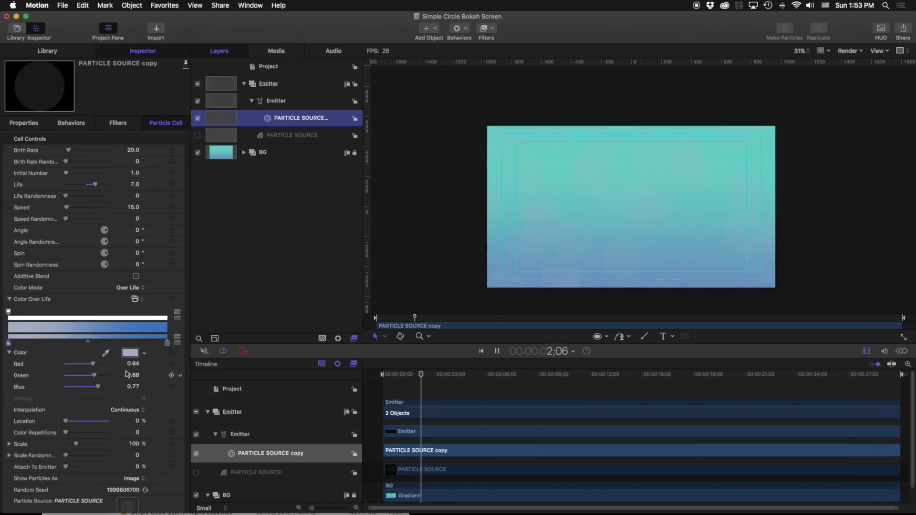
{"action": "left_click", "coordinate": [129, 353]}
{"action": "left_click_drag", "start_coordinate": [115, 372], "coordinate": [155, 377]}
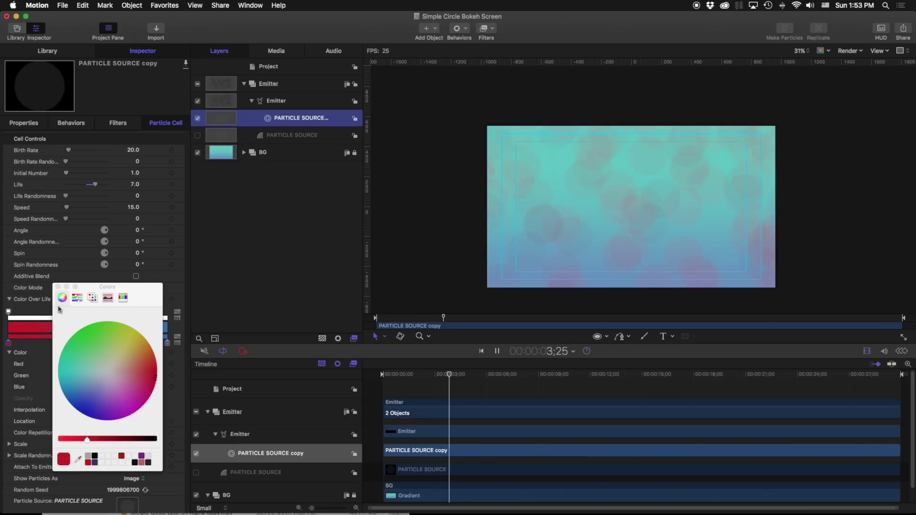
{"action": "left_click", "coordinate": [58, 287]}
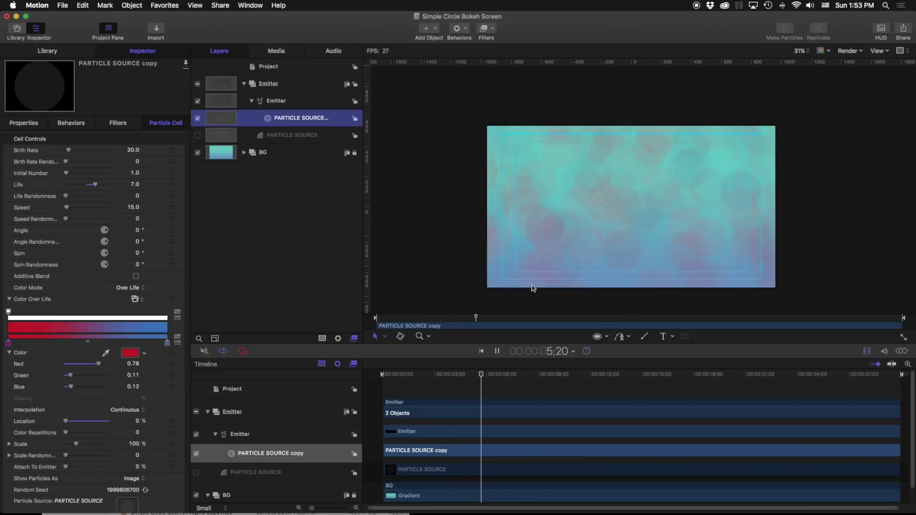
Step: Switch the cell's color mode to Pick From Color Range and try the Grayscale and Industrial Sky gradient presets
{"action": "left_click", "coordinate": [128, 288]}
{"action": "left_click", "coordinate": [160, 297]}
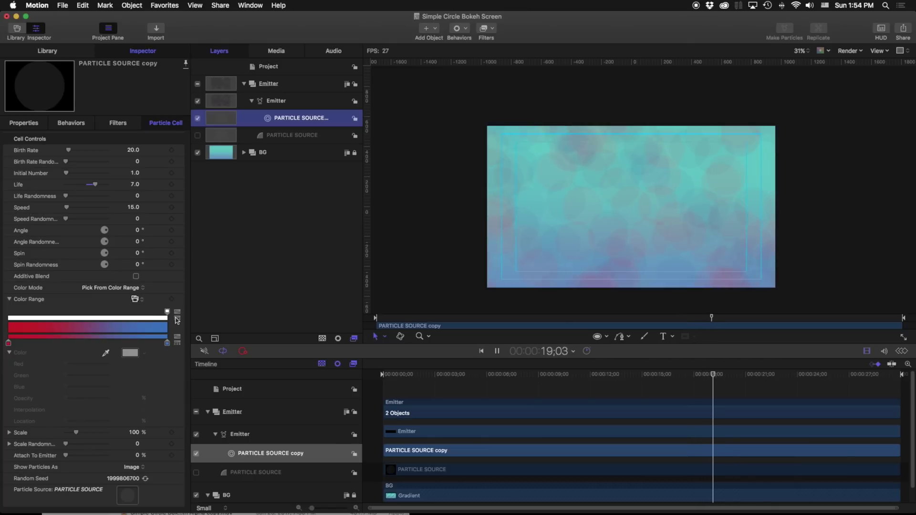
{"action": "left_click", "coordinate": [179, 323]}
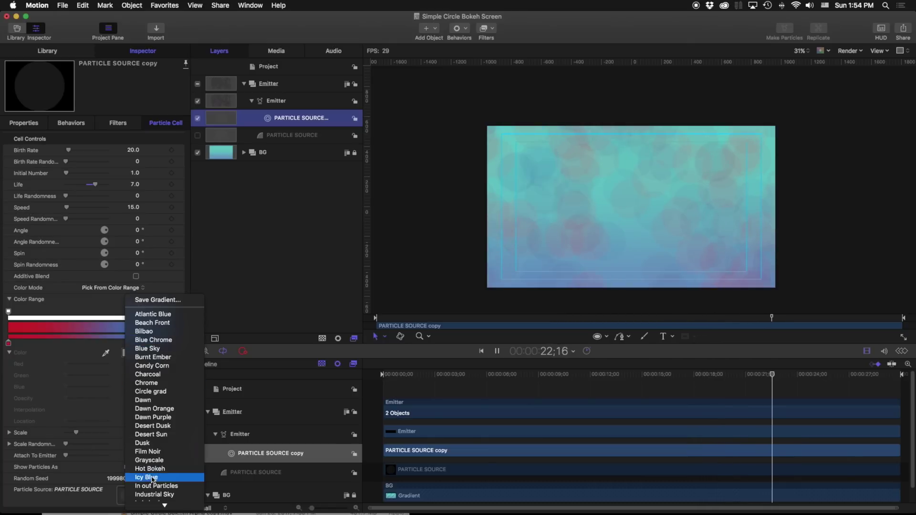
{"action": "left_click", "coordinate": [153, 461]}
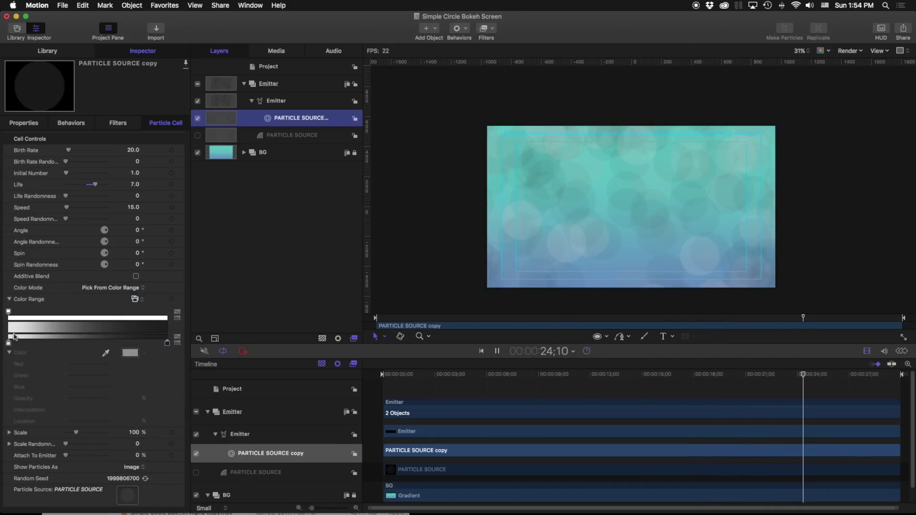
{"action": "left_click", "coordinate": [136, 299]}
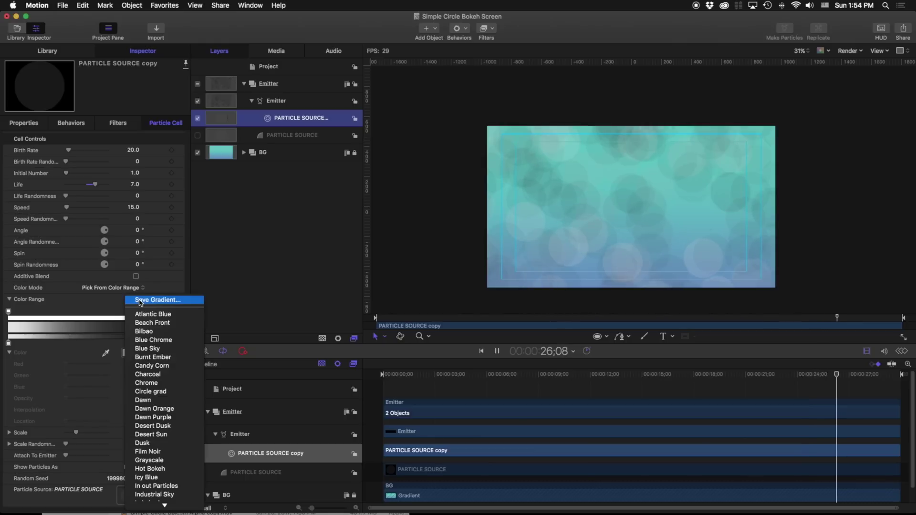
{"action": "left_click", "coordinate": [162, 496]}
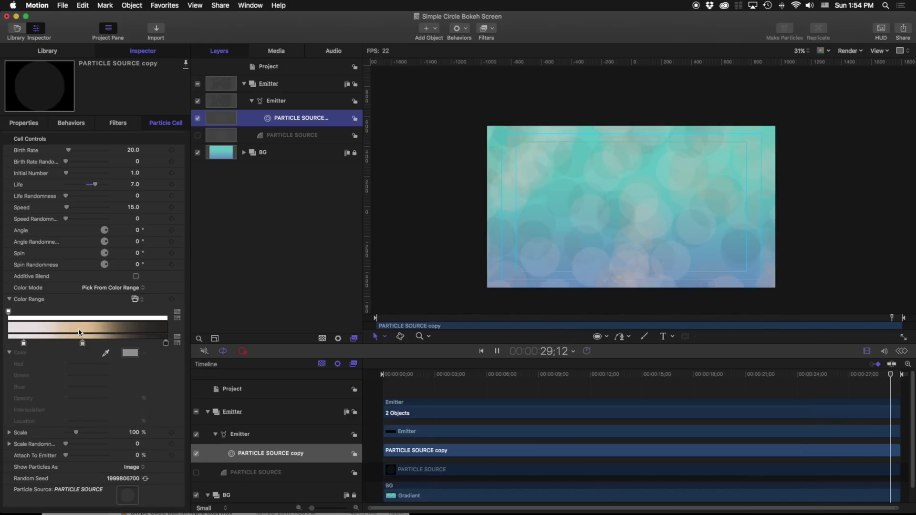
Step: Set the cell's color mode to Original and make Opacity Over Life rise from 0% at birth to 50% at location 9.5%
{"action": "left_click", "coordinate": [114, 289]}
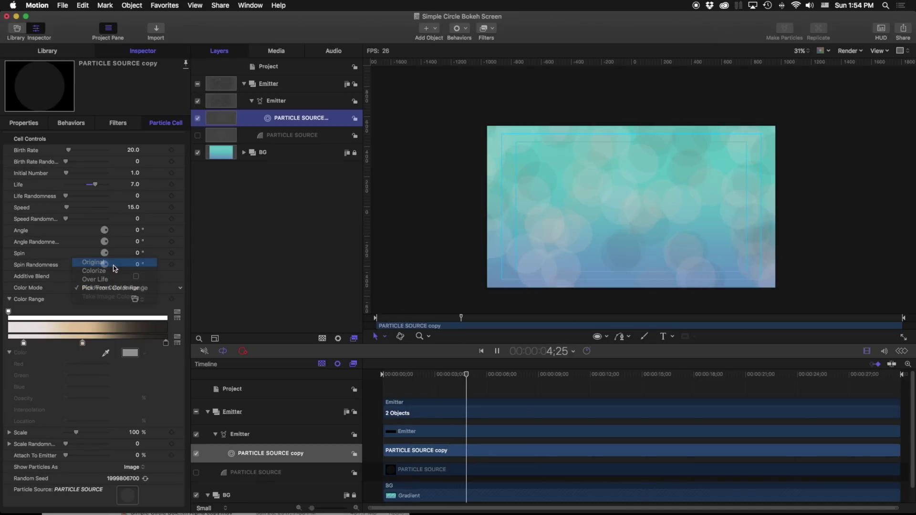
{"action": "left_click", "coordinate": [114, 265]}
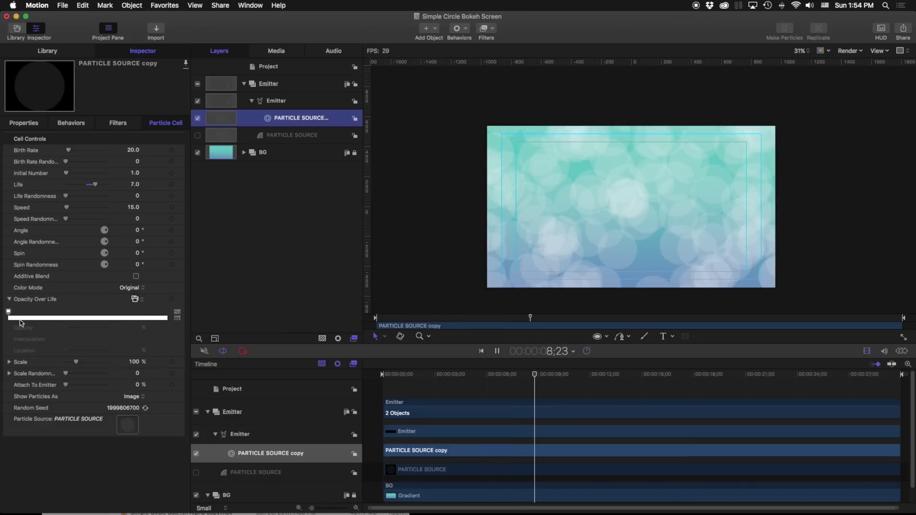
{"action": "left_click", "coordinate": [8, 311]}
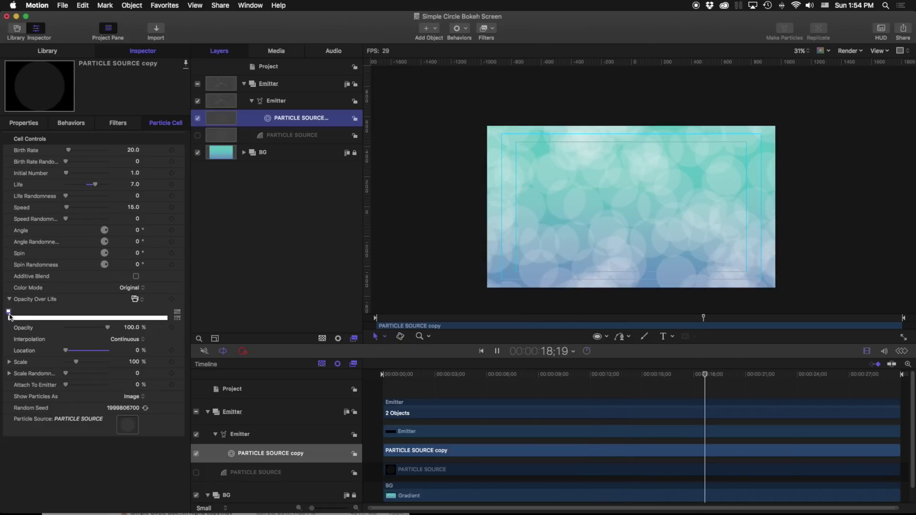
{"action": "left_click_drag", "start_coordinate": [108, 328], "coordinate": [16, 330]}
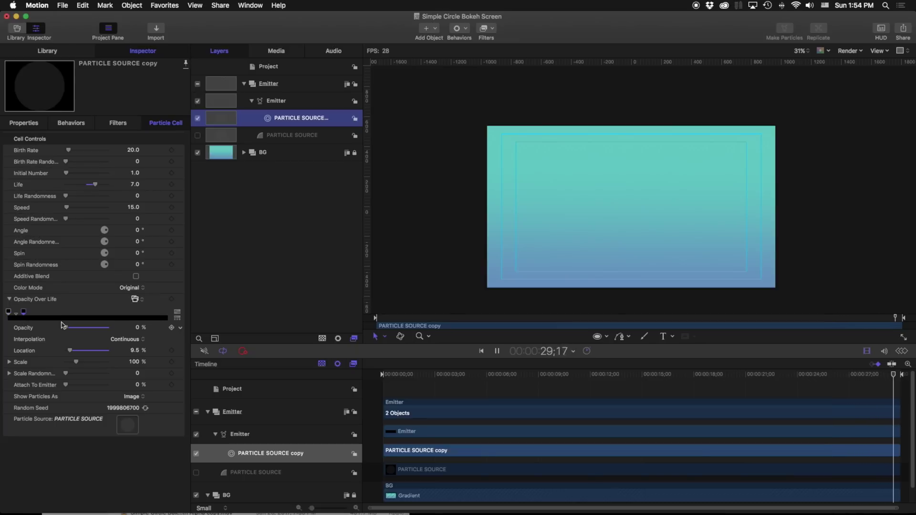
{"action": "left_click_drag", "start_coordinate": [66, 328], "coordinate": [94, 329]}
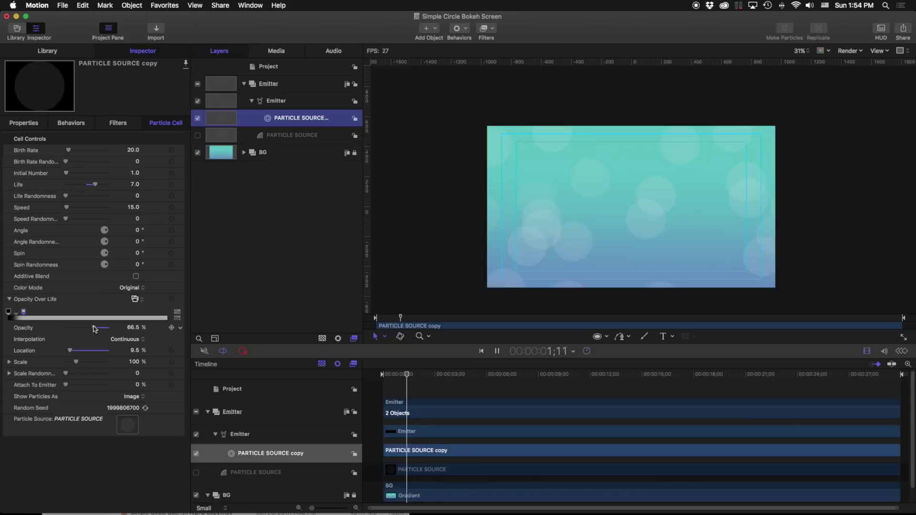
{"action": "left_click", "coordinate": [124, 330]}
{"action": "type", "text": "50"}
{"action": "key", "text": "Return"}
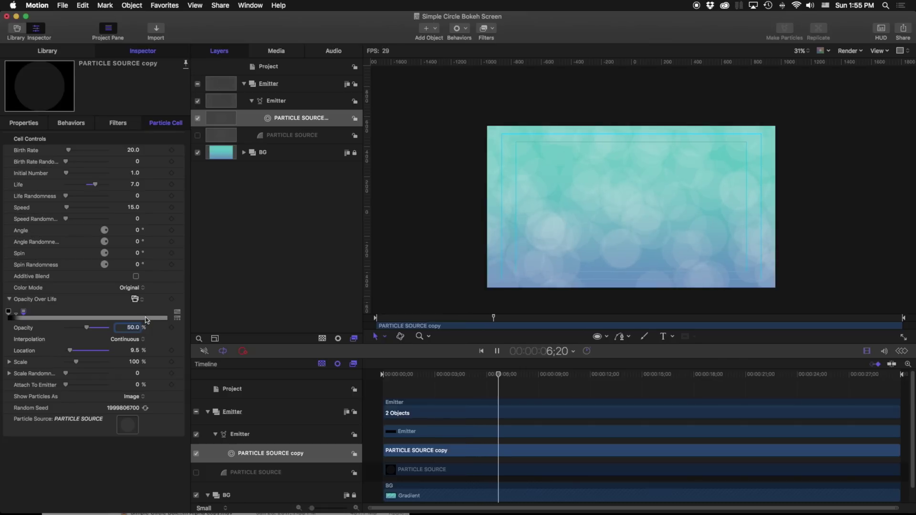
Step: Fade Opacity Over Life to 0% at location 99.62% and place the two 50% tags at about 26.49% and 80.29%
{"action": "left_click", "coordinate": [148, 319]}
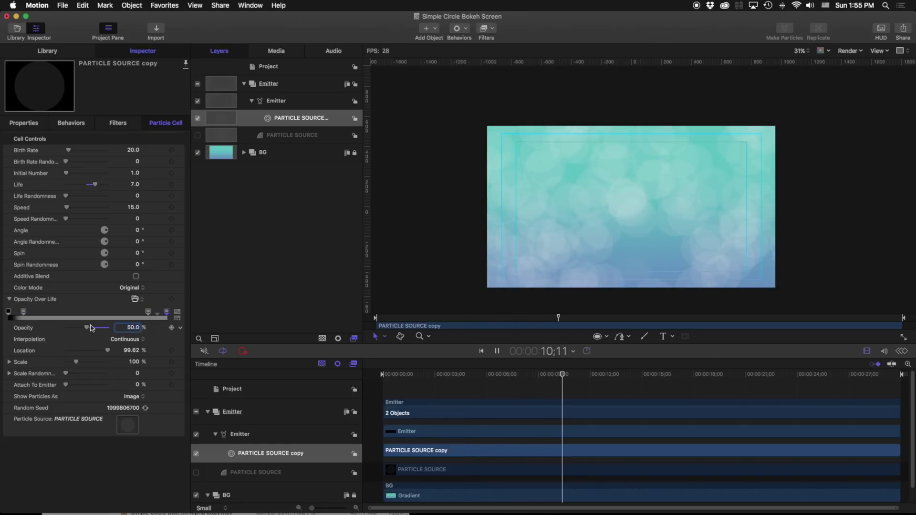
{"action": "left_click_drag", "start_coordinate": [87, 327], "coordinate": [23, 331]}
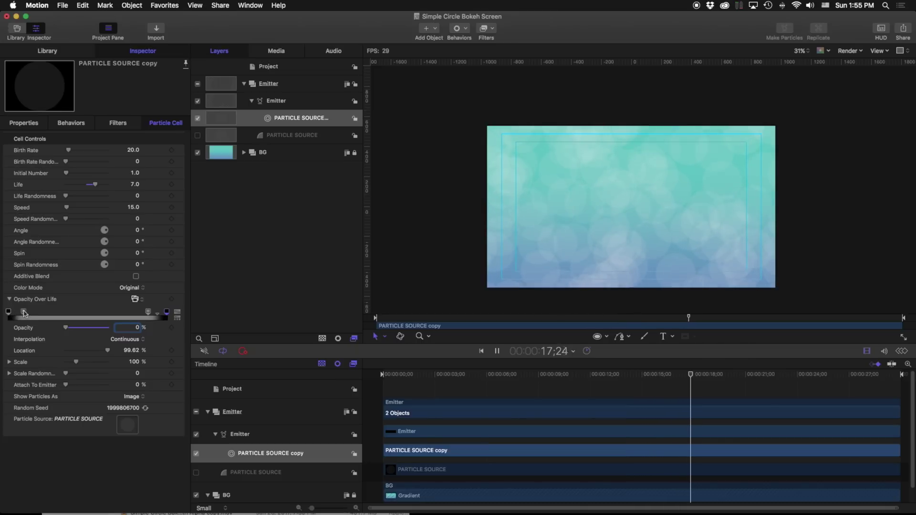
{"action": "left_click_drag", "start_coordinate": [24, 313], "coordinate": [52, 315]}
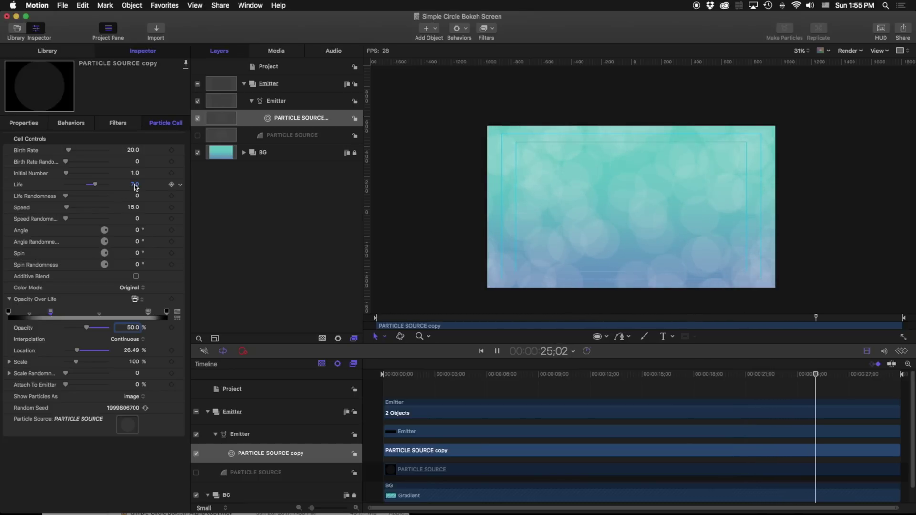
{"action": "left_click_drag", "start_coordinate": [149, 314], "coordinate": [146, 315]}
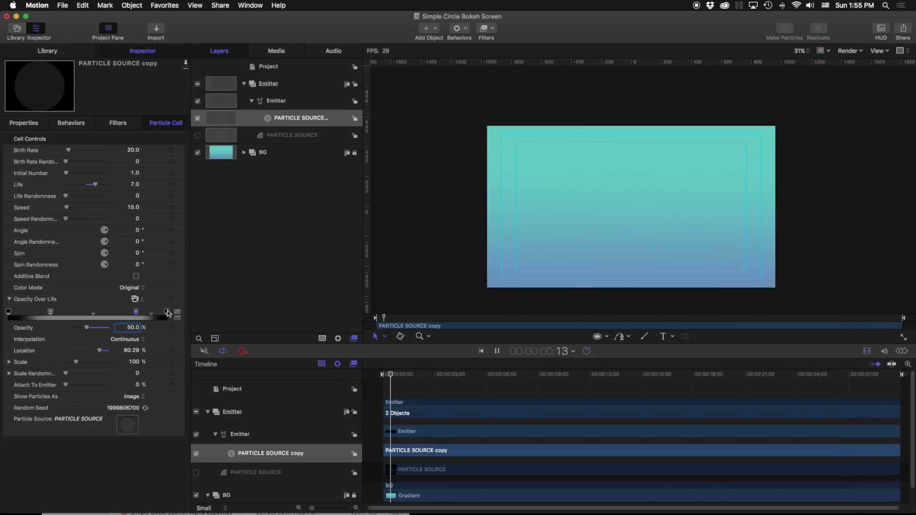
{"action": "left_click_drag", "start_coordinate": [449, 374], "coordinate": [609, 376]}
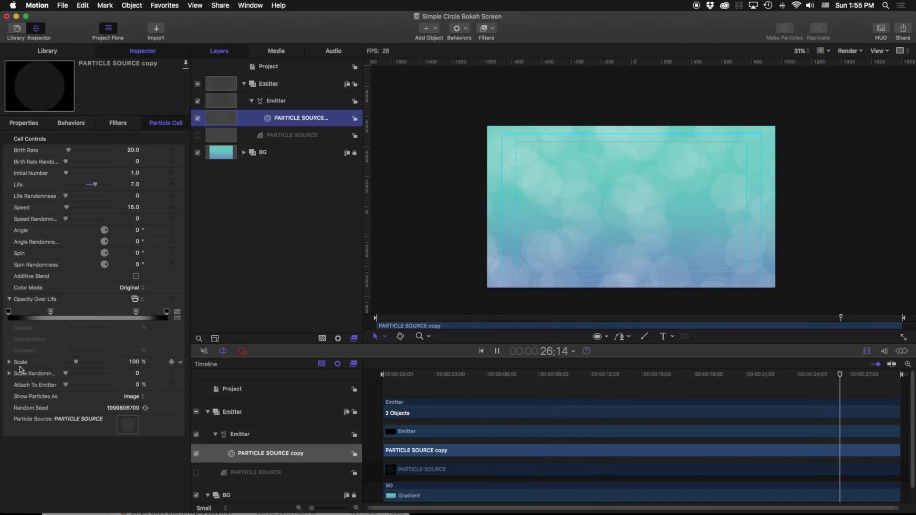
Step: Set the particle cell's Scale to 134% and its Scale Randomness to 18
{"action": "left_click_drag", "start_coordinate": [78, 364], "coordinate": [77, 365]}
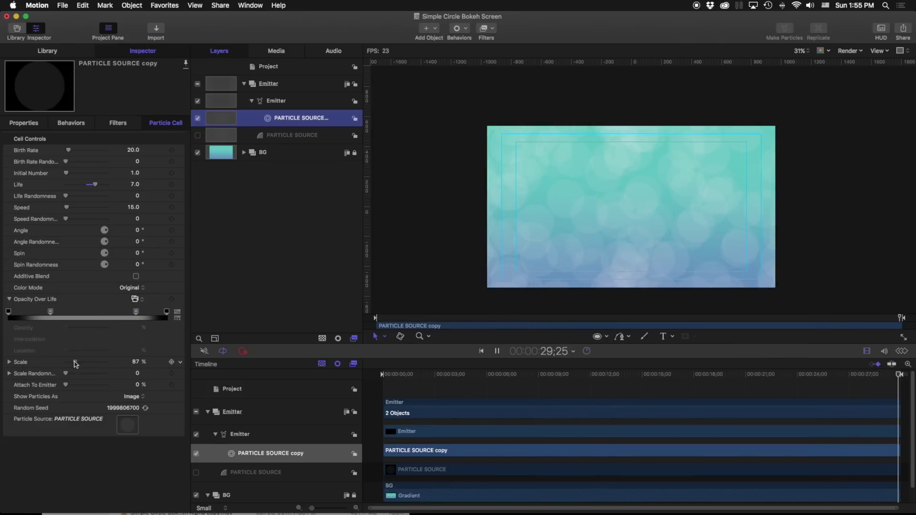
{"action": "left_click_drag", "start_coordinate": [74, 364], "coordinate": [75, 365]}
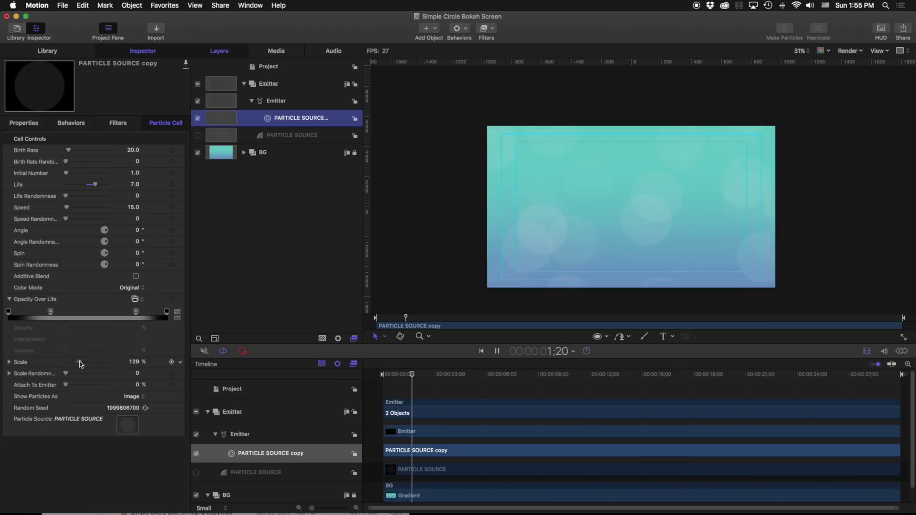
{"action": "left_click", "coordinate": [135, 362]}
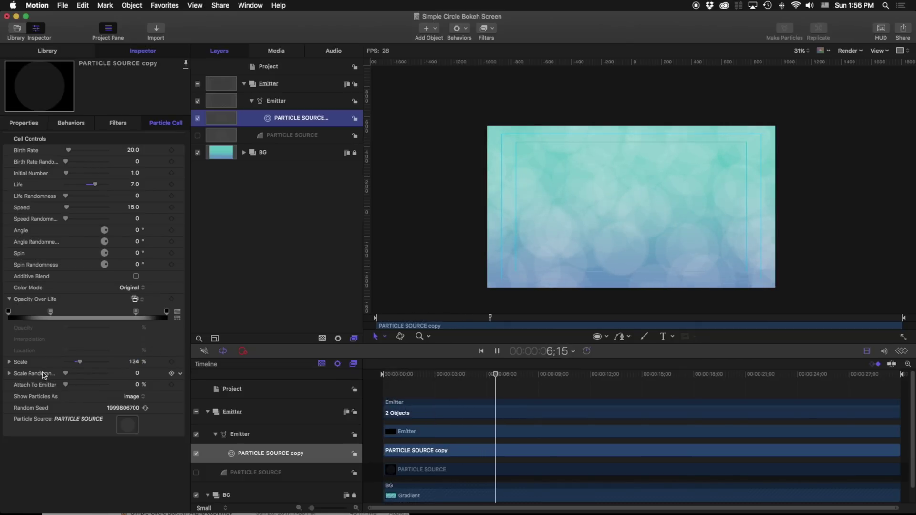
{"action": "left_click_drag", "start_coordinate": [72, 375], "coordinate": [92, 375]}
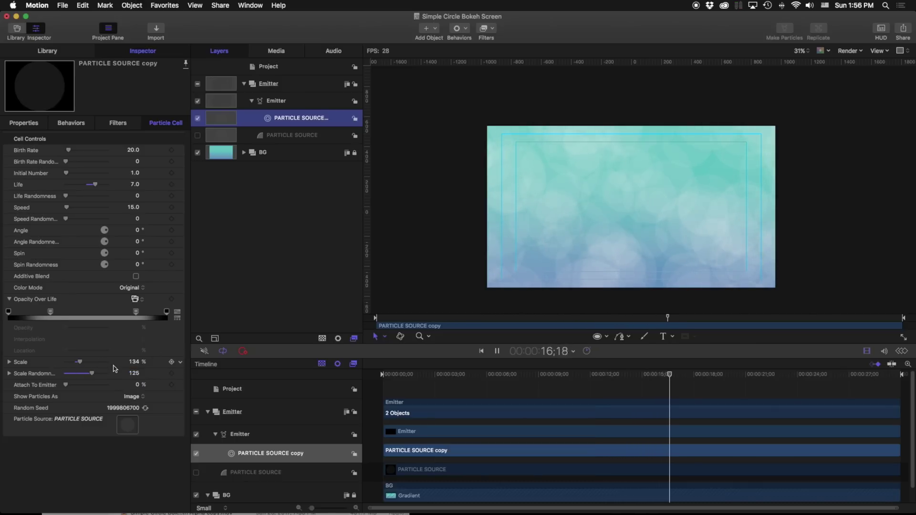
{"action": "mouse_move", "coordinate": [91, 374]}
{"action": "left_mouse_down"}
{"action": "mouse_move", "coordinate": [68, 375]}
{"action": "mouse_move", "coordinate": [86, 374]}
{"action": "left_mouse_up"}
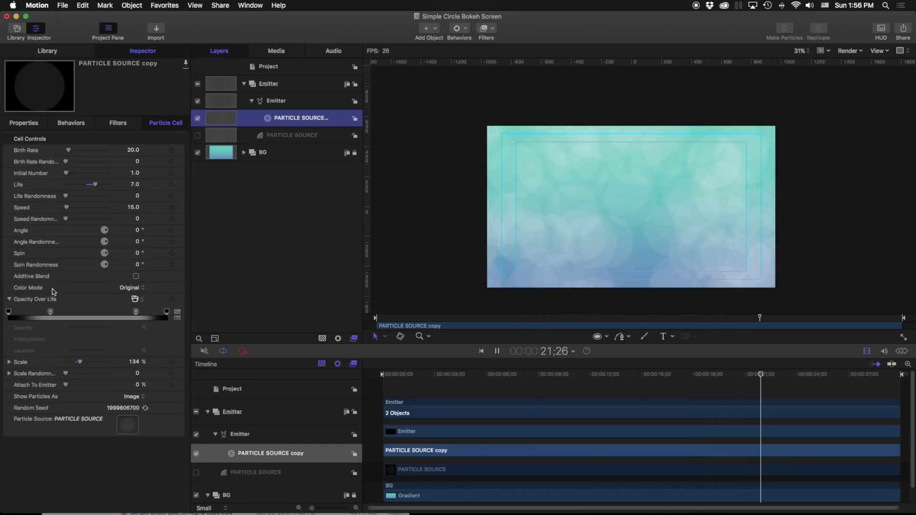
{"action": "left_click_drag", "start_coordinate": [68, 374], "coordinate": [70, 374]}
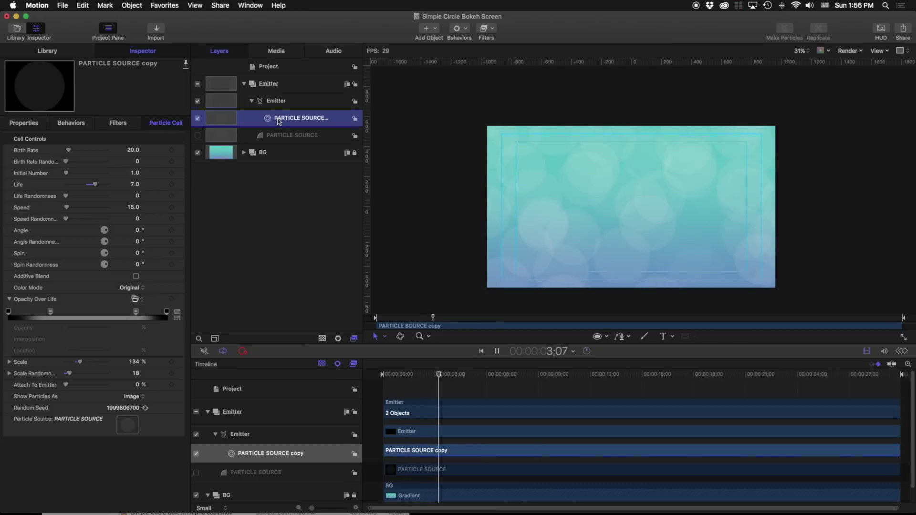
Step: Give the particle cell a new random seed, a Birth Rate of 15.0 and a Scale of about 147%
{"action": "left_click", "coordinate": [145, 408]}
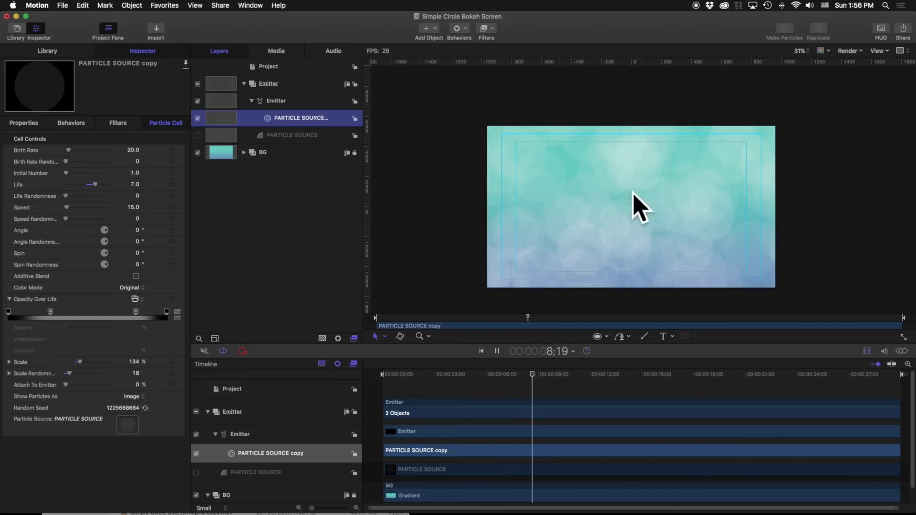
{"action": "left_click", "coordinate": [133, 151]}
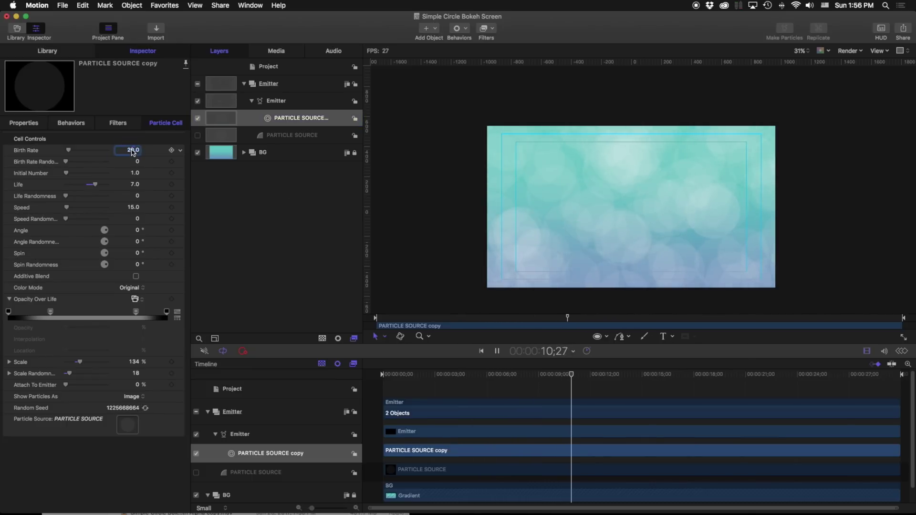
{"action": "type", "text": "15.0"}
{"action": "left_click_drag", "start_coordinate": [80, 361], "coordinate": [82, 362]}
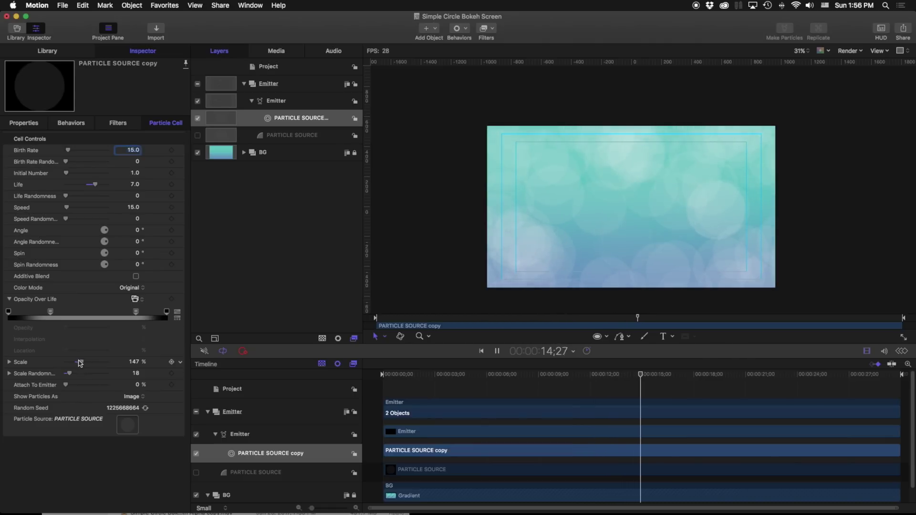
Step: Raise the opacity of the hidden PARTICLE SOURCE circle shape to about 46.27%
{"action": "left_click", "coordinate": [286, 136]}
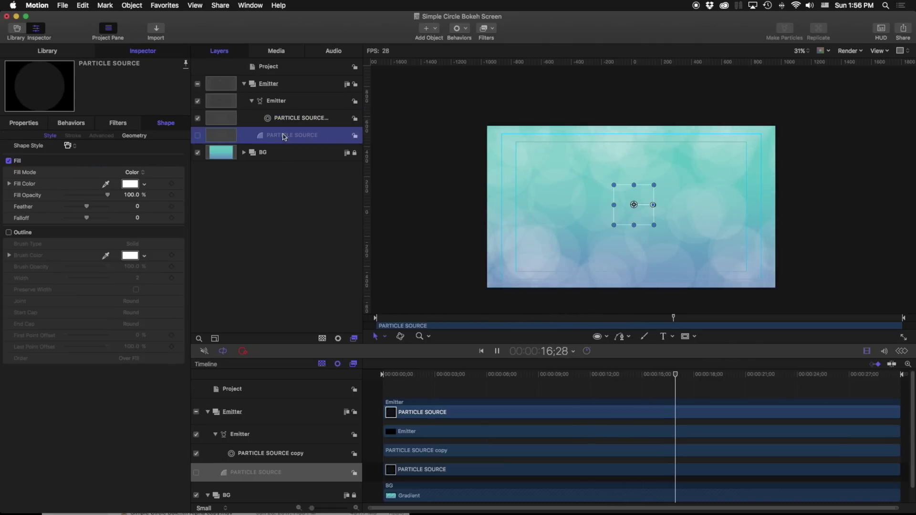
{"action": "left_click", "coordinate": [26, 125]}
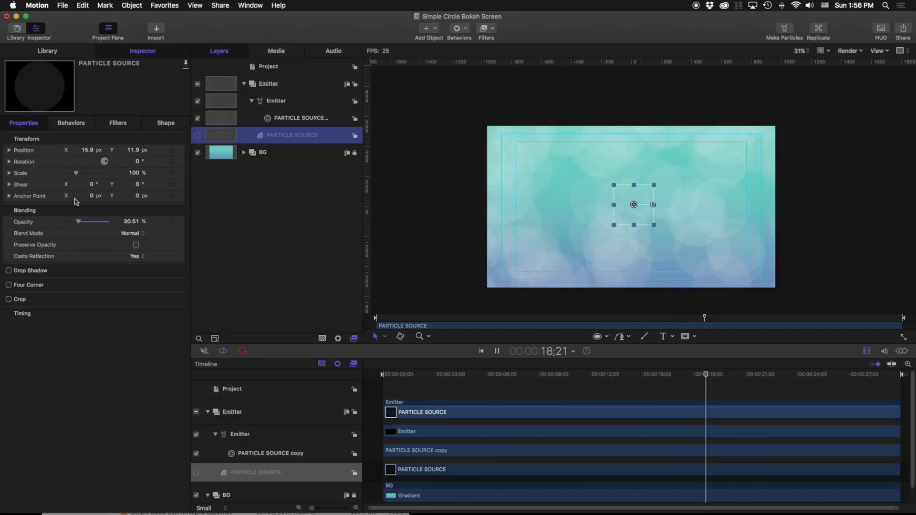
{"action": "left_click_drag", "start_coordinate": [108, 222], "coordinate": [82, 223]}
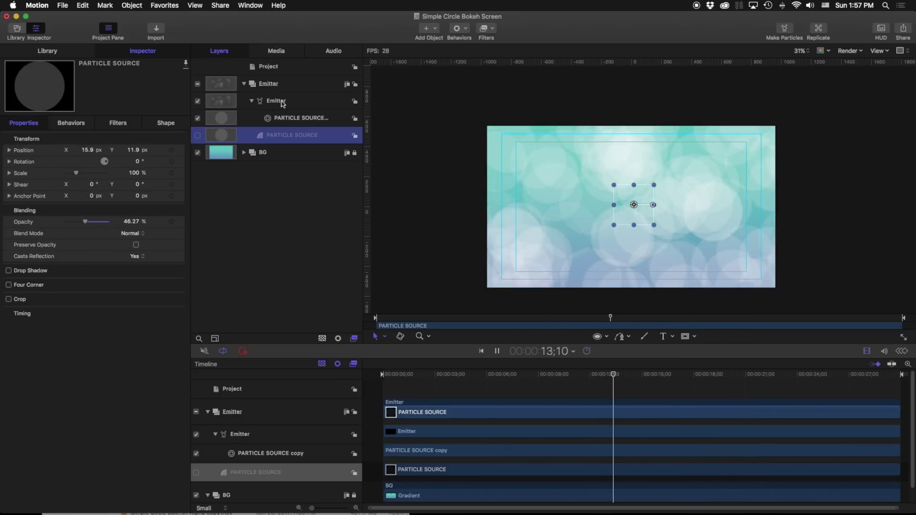
Step: Set the blend mode of the Emitter object inside the Emitter group to Add
{"action": "left_click", "coordinate": [283, 104]}
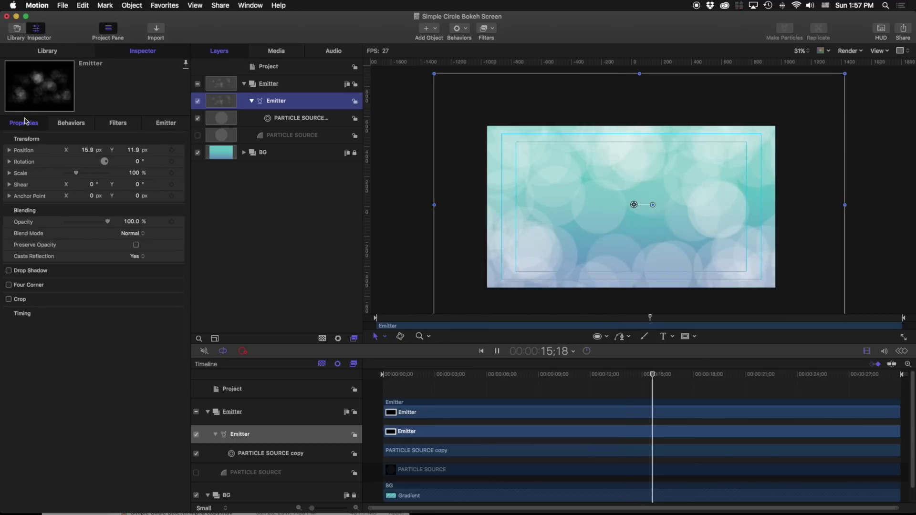
{"action": "left_click", "coordinate": [133, 232]}
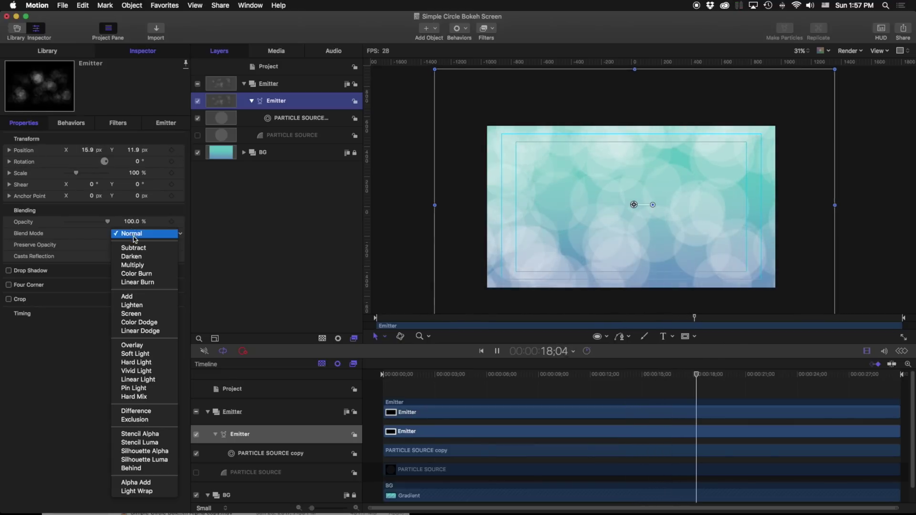
{"action": "left_click", "coordinate": [136, 298]}
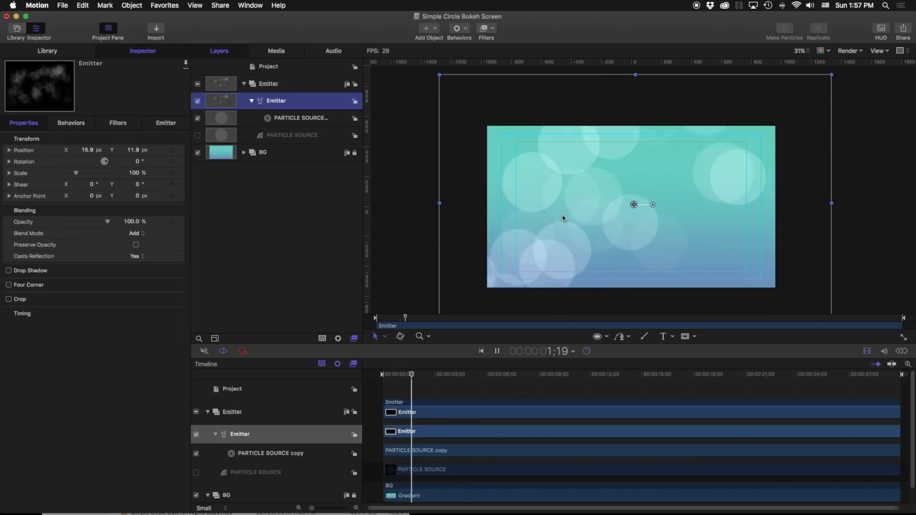
Step: Rename the particle emitter as Emitter BG and collapse its contents in the layer list
{"action": "double_click", "coordinate": [276, 101]}
{"action": "type", "text": "Emitter BG"}
{"action": "key", "text": "Return"}
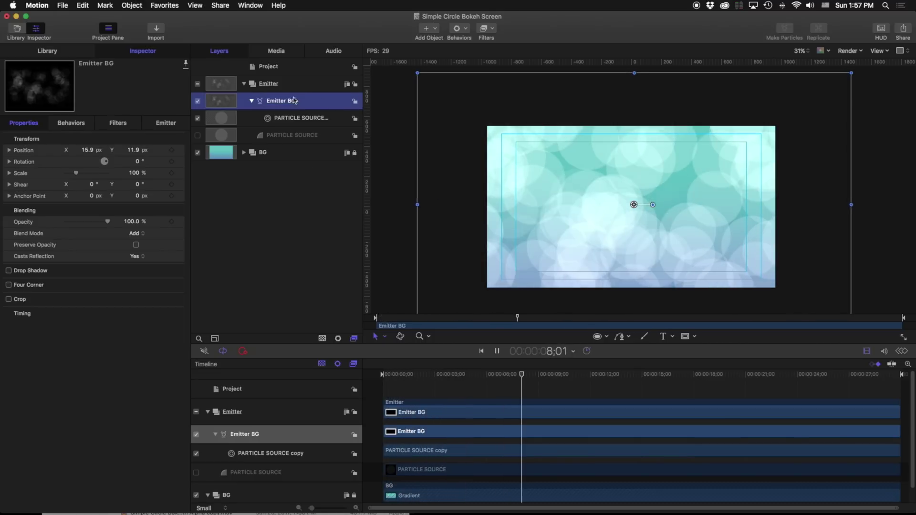
{"action": "key", "text": "Left"}
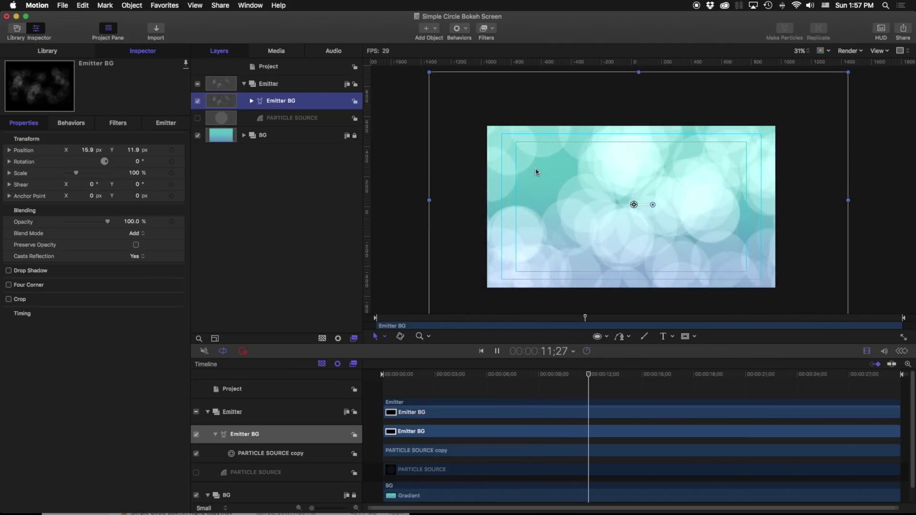
Step: Switch to QuickTime Player, play the finished Simple Circle Bokeh Screen movie as a reference, and put its window away
{"action": "mouse_move", "coordinate": [588, 514]}
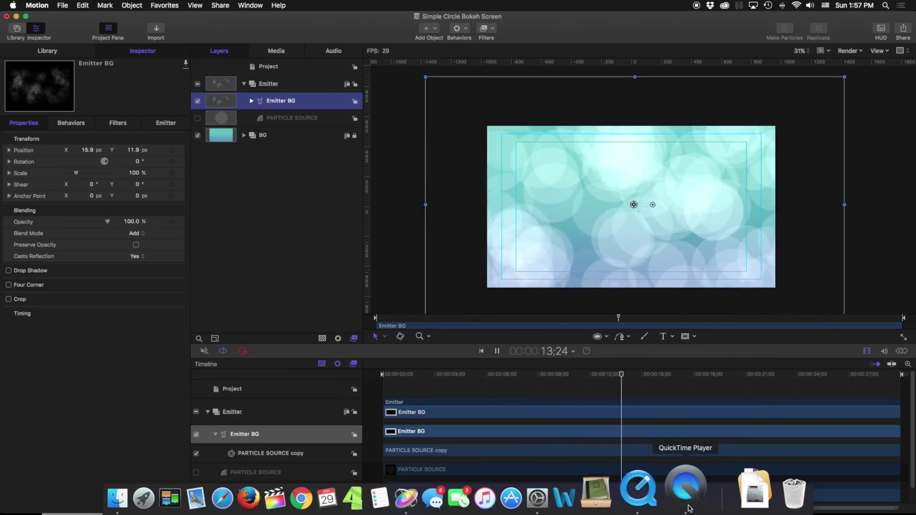
{"action": "left_click", "coordinate": [726, 505]}
{"action": "key", "text": "space"}
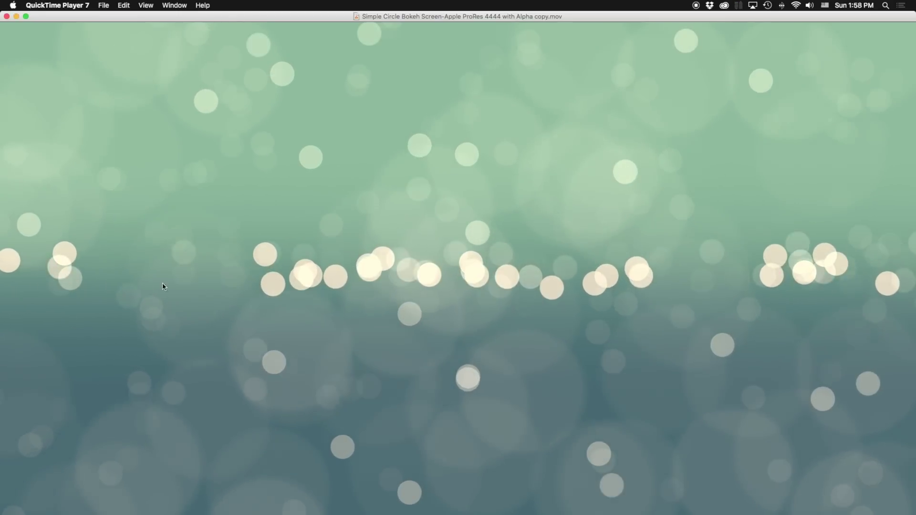
{"action": "left_click", "coordinate": [16, 17]}
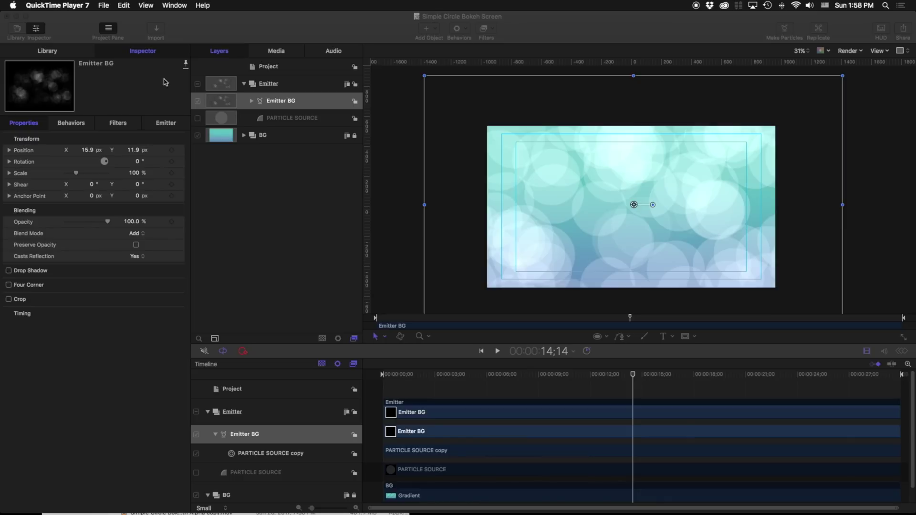
Step: Duplicate Emitter BG, rename the copy Emitter MID, and hide Emitter BG
{"action": "left_click", "coordinate": [278, 104]}
{"action": "key", "text": "super+d"}
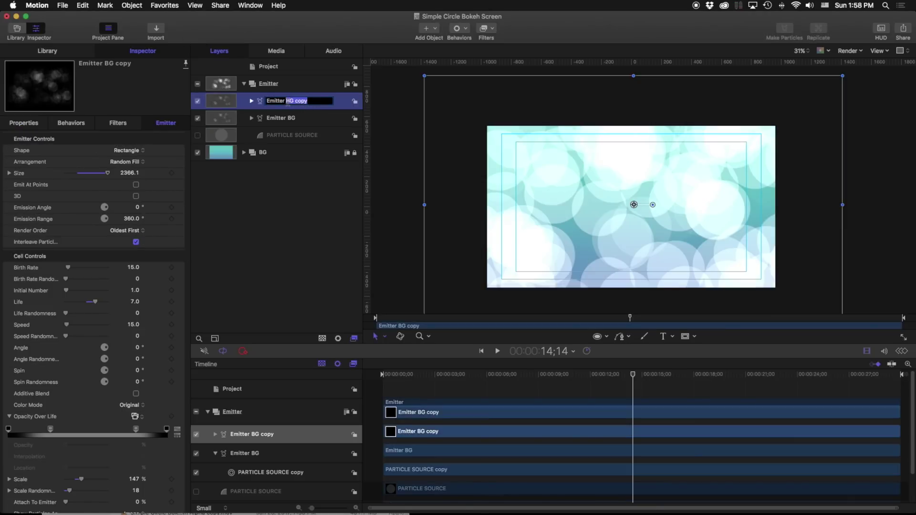
{"action": "key", "text": "Return"}
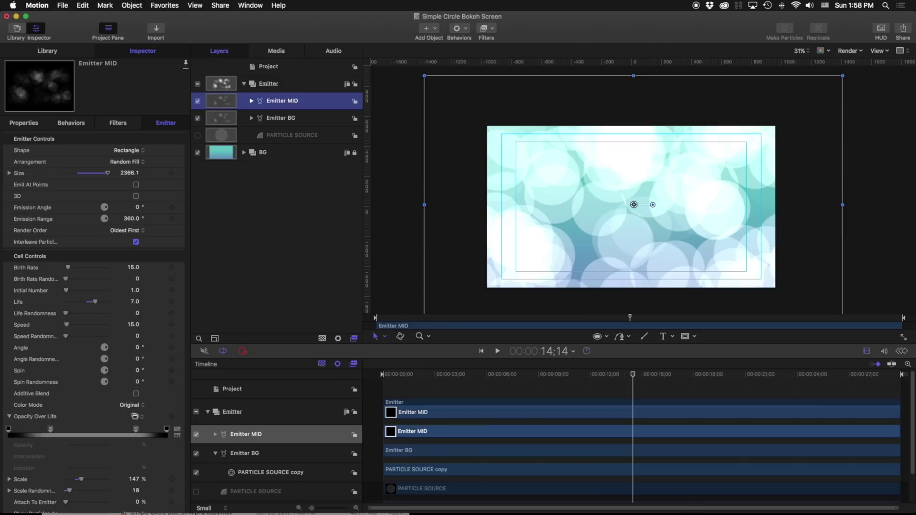
{"action": "left_click", "coordinate": [198, 118]}
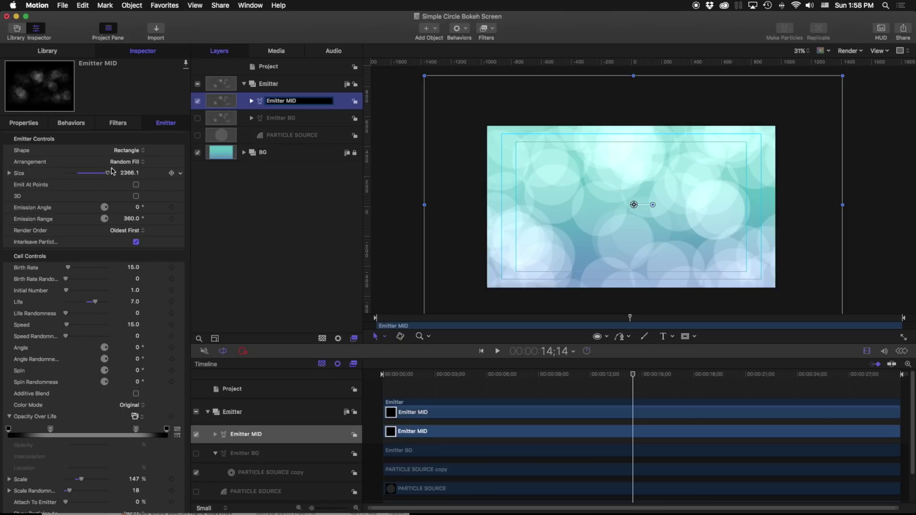
Step: Set Emitter MID's Size to 1583 and its Birth Rate to 25.0
{"action": "left_click_drag", "start_coordinate": [108, 177], "coordinate": [127, 172]}
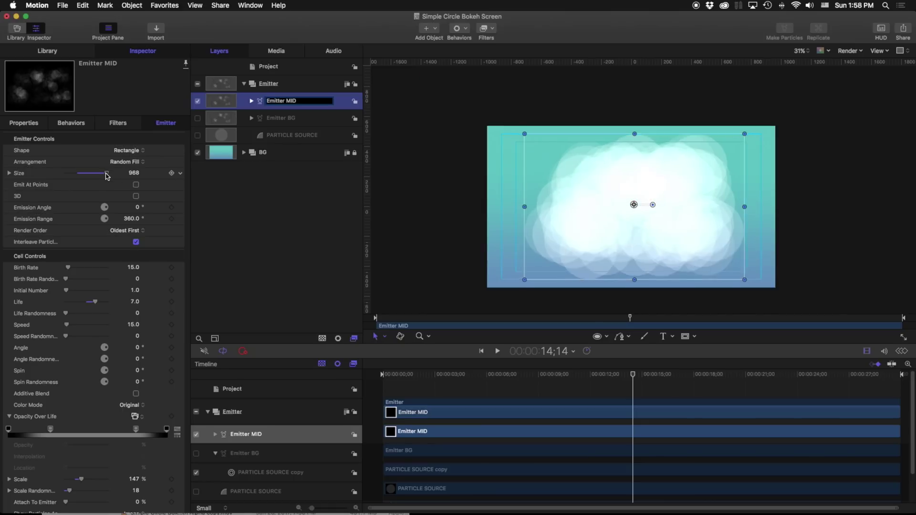
{"action": "left_click_drag", "start_coordinate": [126, 172], "coordinate": [130, 173]}
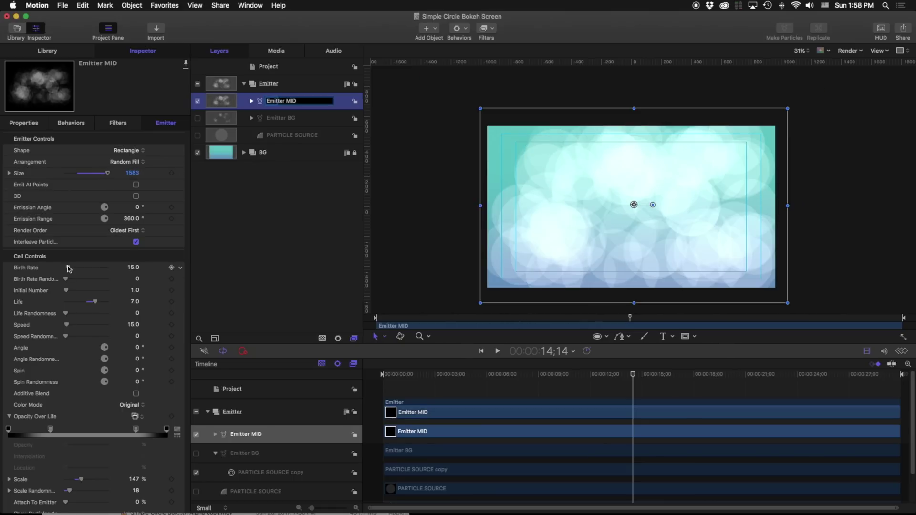
{"action": "left_click_drag", "start_coordinate": [69, 270], "coordinate": [70, 270]}
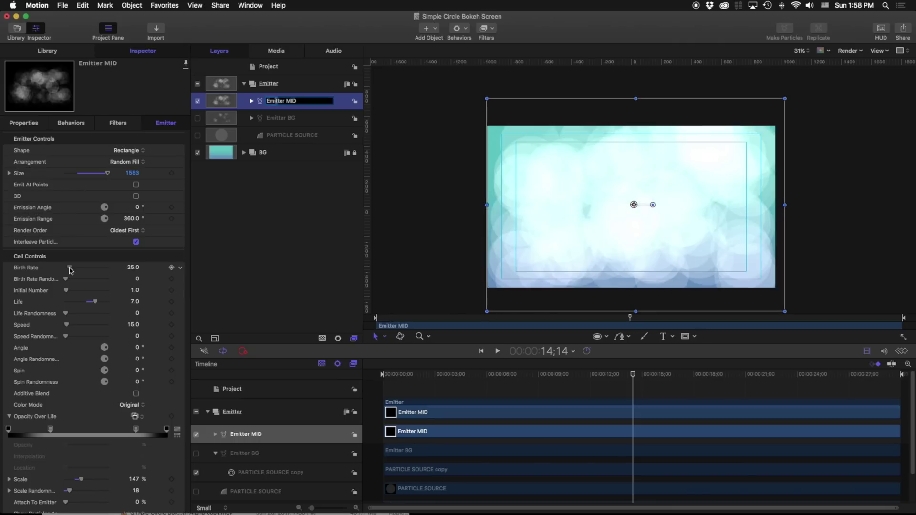
Step: Set Emitter MID's Scale to 17%, Scale Randomness to 0, Size to about 2336, Life to about 6.54 and Birth Rate to 69.0
{"action": "left_click_drag", "start_coordinate": [80, 481], "coordinate": [66, 480]}
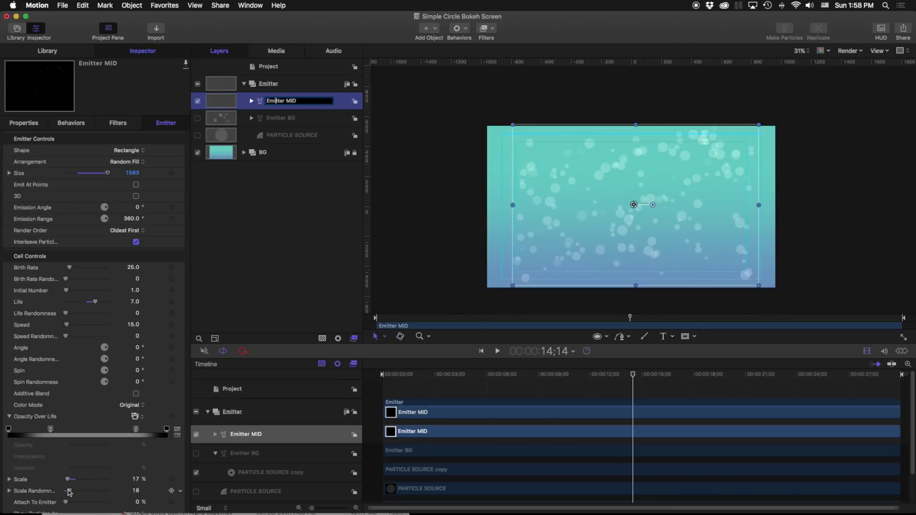
{"action": "left_click_drag", "start_coordinate": [71, 493], "coordinate": [31, 495]}
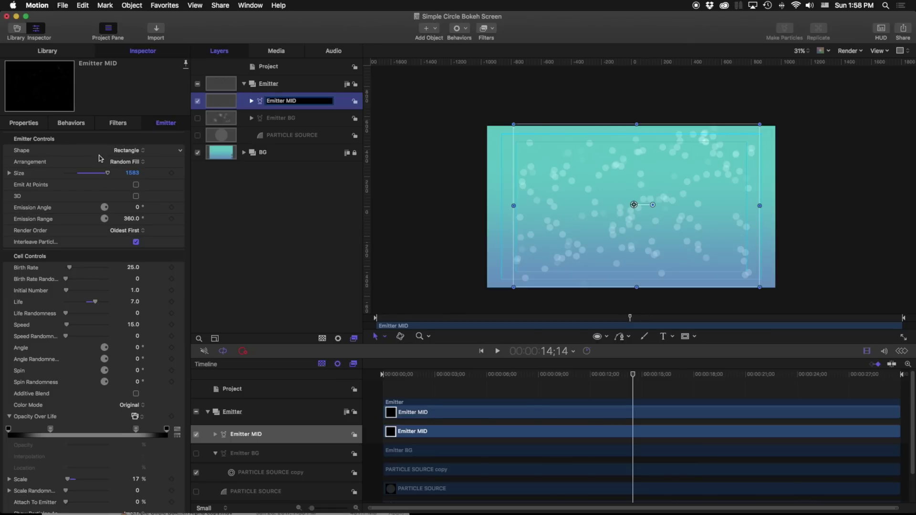
{"action": "left_click_drag", "start_coordinate": [136, 173], "coordinate": [130, 173]}
{"action": "left_click_drag", "start_coordinate": [98, 301], "coordinate": [97, 303]}
{"action": "left_click_drag", "start_coordinate": [69, 268], "coordinate": [76, 270]}
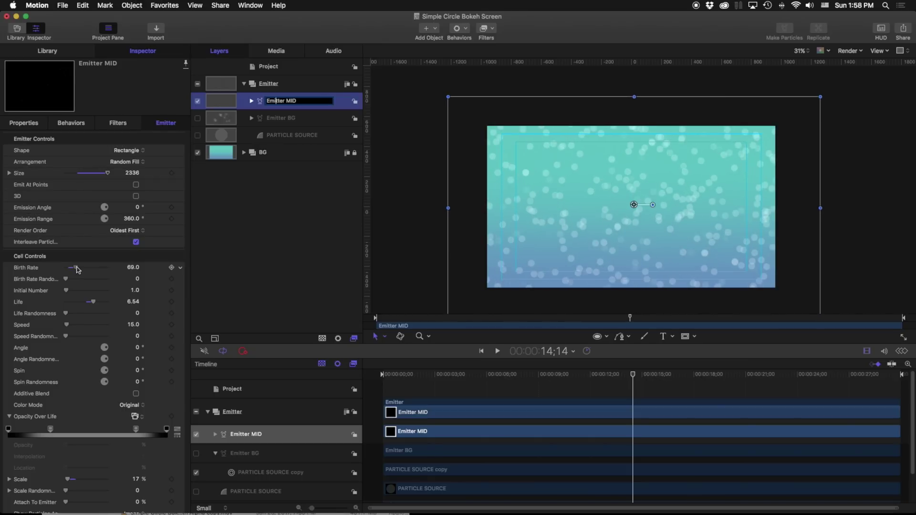
Step: Briefly toggle Emitter BG's visibility to compare, leave it hidden, and play the project to preview Emitter MID
{"action": "left_click", "coordinate": [198, 119]}
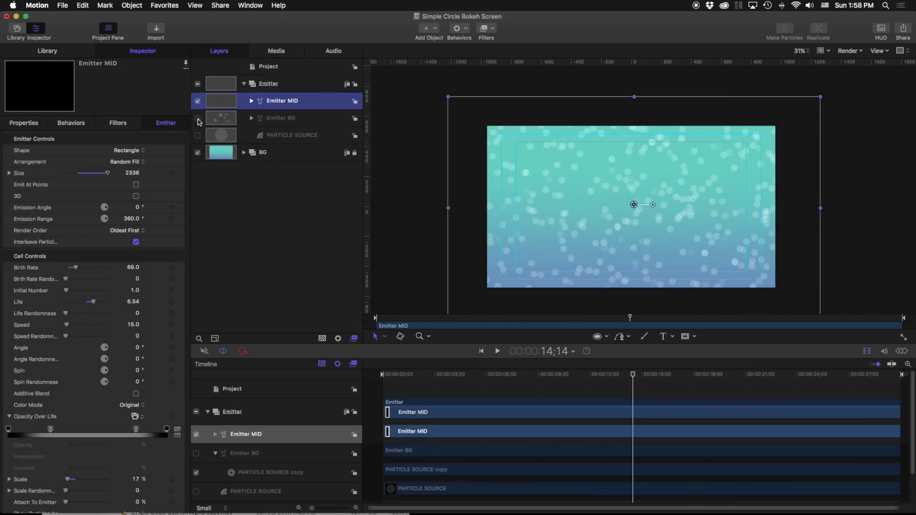
{"action": "left_click", "coordinate": [198, 119]}
{"action": "key", "text": "space"}
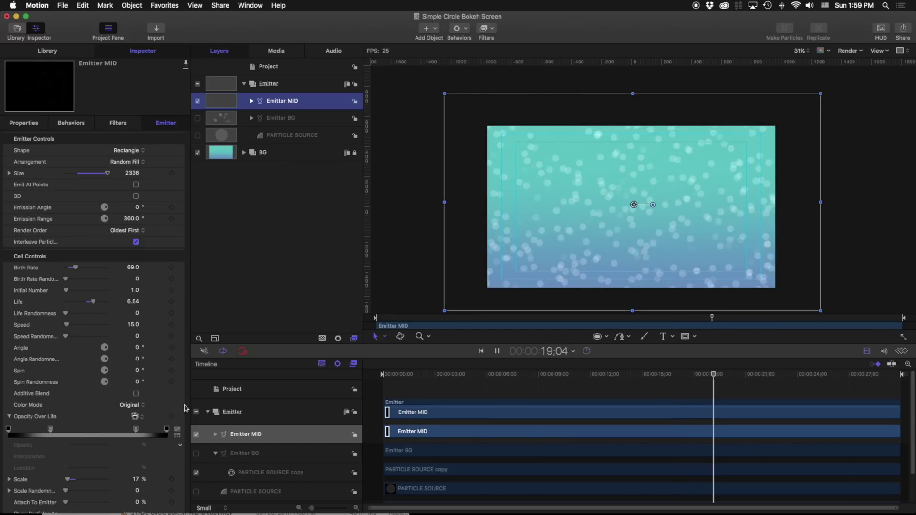
Step: Set the opacity of the 26.49% tag in Emitter MID's Opacity Over Life to 75% and check the 80.29% tag
{"action": "left_click", "coordinate": [51, 430]}
{"action": "left_click", "coordinate": [134, 445]}
{"action": "type", "text": "75"}
{"action": "key", "text": "Return"}
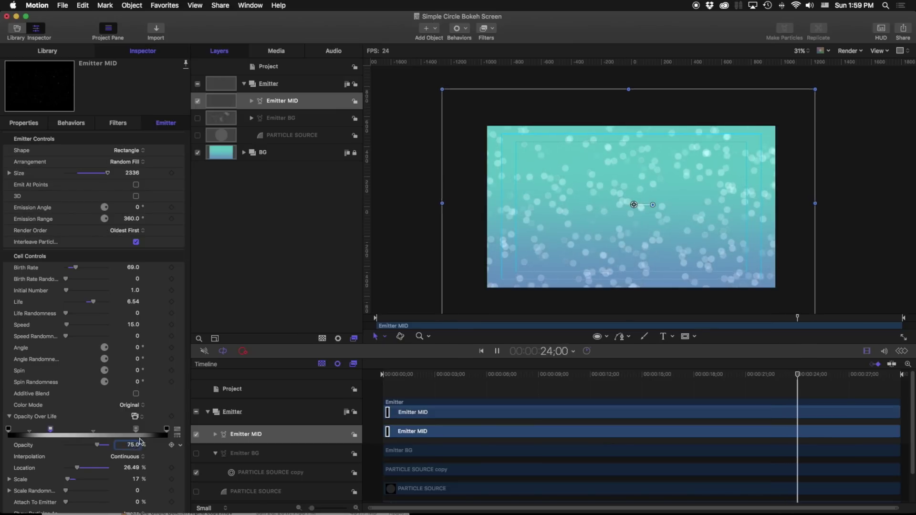
{"action": "left_click", "coordinate": [136, 429]}
Step: Set Emitter MID's particle Life to 4 and its Speed to 25
{"action": "left_click", "coordinate": [134, 302]}
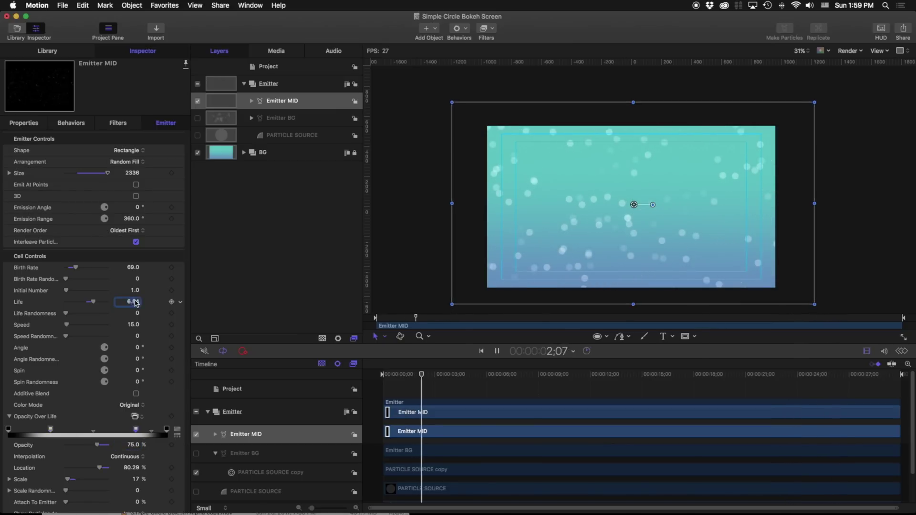
{"action": "type", "text": "4"}
{"action": "key", "text": "Return"}
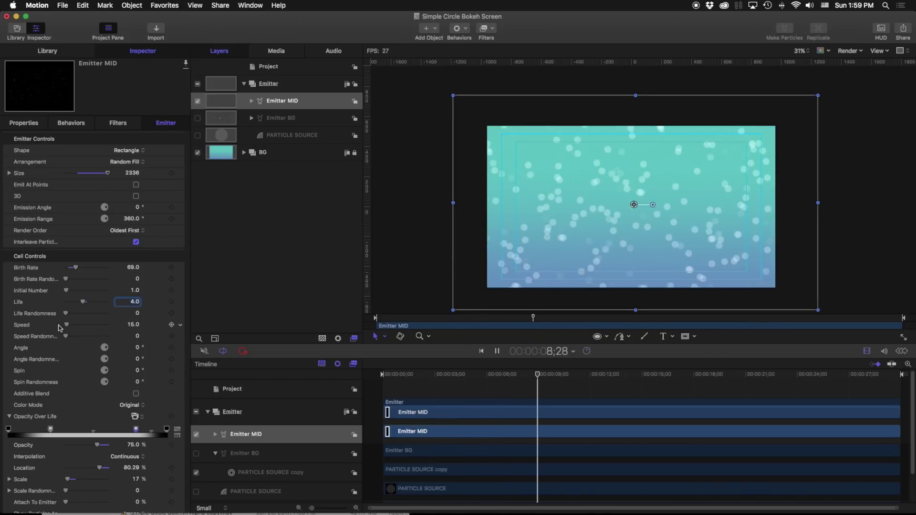
{"action": "type", "text": "25"}
{"action": "key", "text": "Return"}
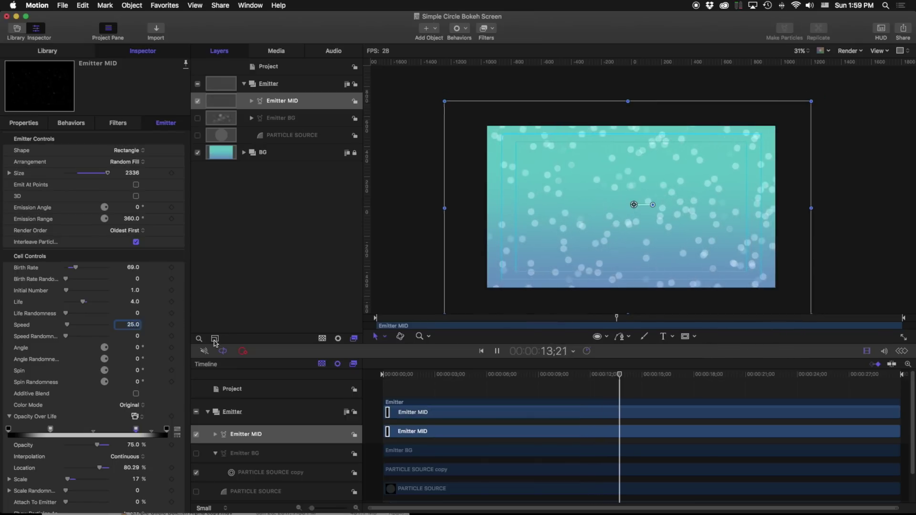
Step: Duplicate Emitter MID and rename the copy Emitter Center
{"action": "key", "text": "super+d"}
{"action": "double_click", "coordinate": [279, 100]}
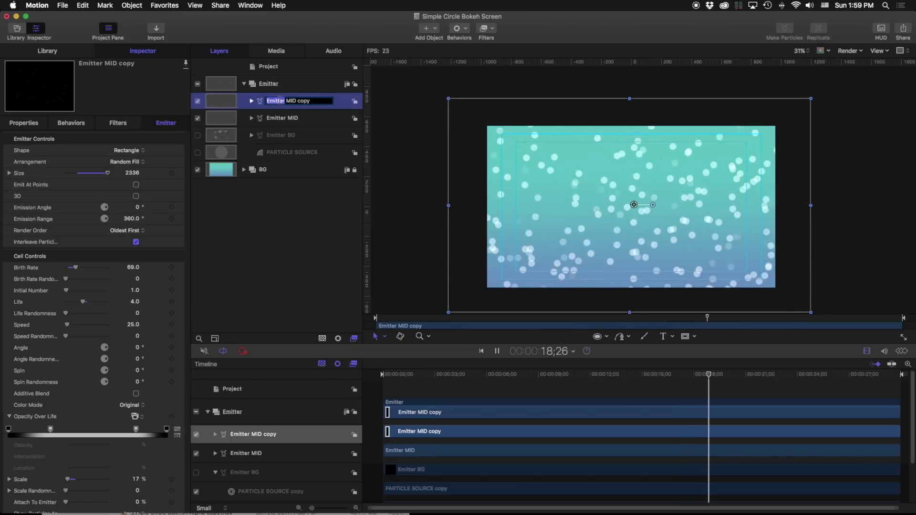
{"action": "left_click_drag", "start_coordinate": [288, 102], "coordinate": [374, 105]}
{"action": "type", "text": "Center"}
{"action": "key", "text": "Return"}
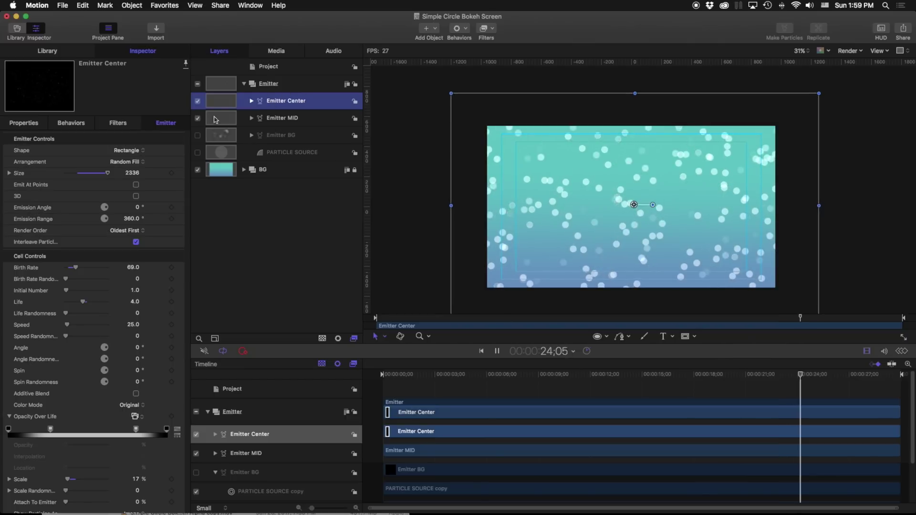
Step: Change Emitter Center's emitter shape to Line and set its Speed to 10
{"action": "left_click", "coordinate": [138, 152]}
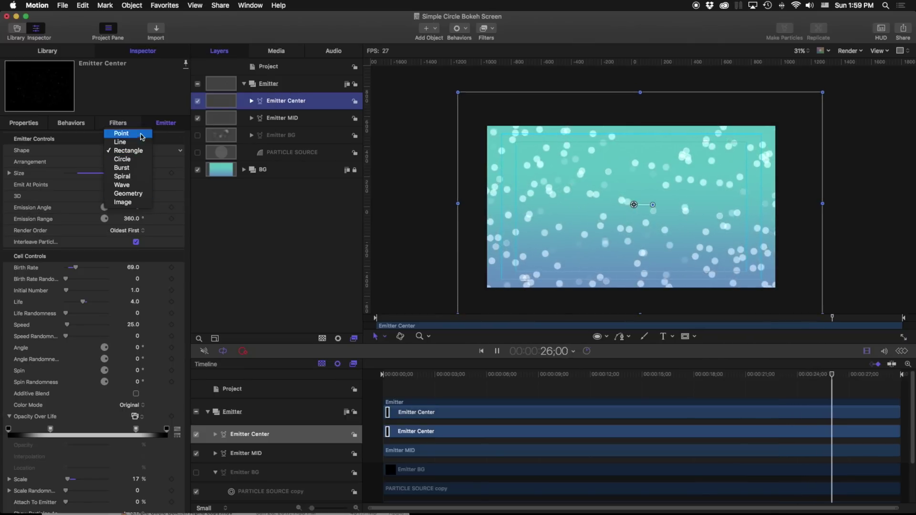
{"action": "left_click", "coordinate": [137, 143]}
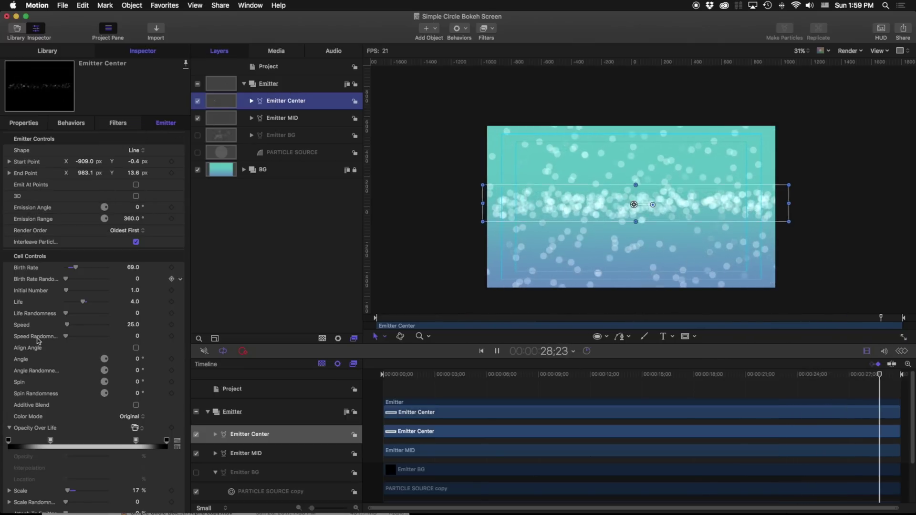
{"action": "left_click", "coordinate": [133, 325]}
{"action": "type", "text": "10"}
{"action": "key", "text": "Return"}
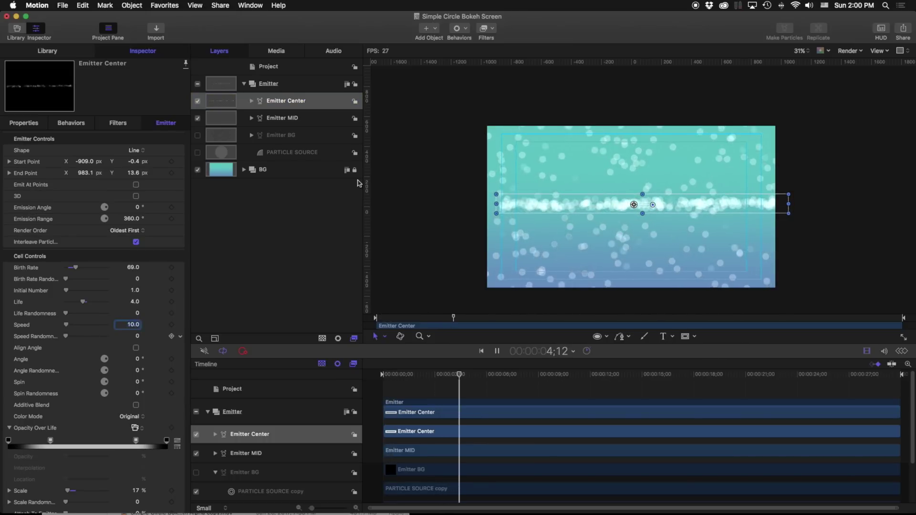
Step: Use Adjust Item to stretch Emitter Center's line beyond both frame edges, from about X -1298.5, Y -5.4 to X 1332.5, Y 12.0 px
{"action": "left_click", "coordinate": [385, 337]}
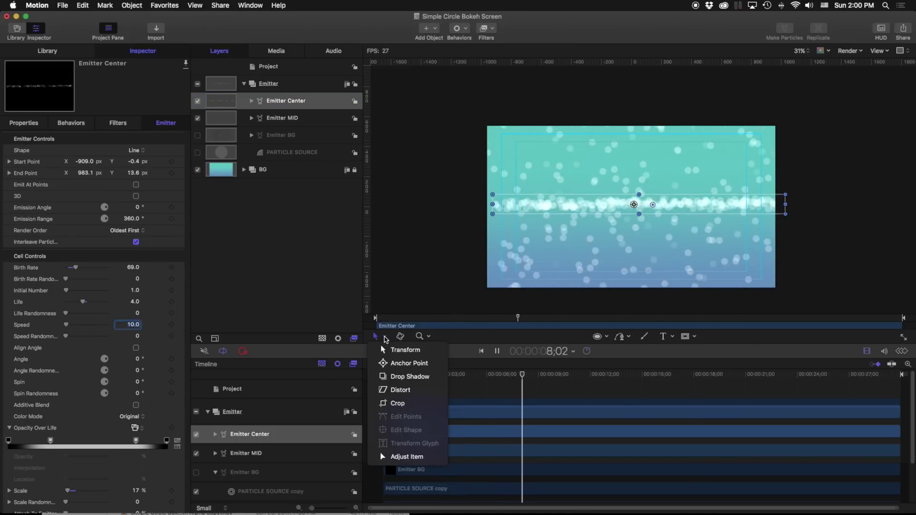
{"action": "left_click", "coordinate": [411, 457]}
{"action": "left_click_drag", "start_coordinate": [505, 207], "coordinate": [442, 209]}
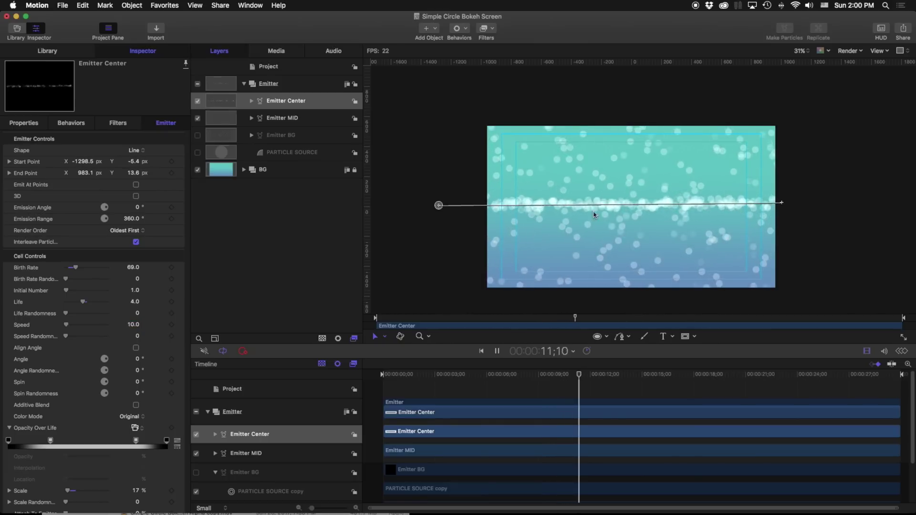
{"action": "left_click_drag", "start_coordinate": [799, 203], "coordinate": [834, 203]}
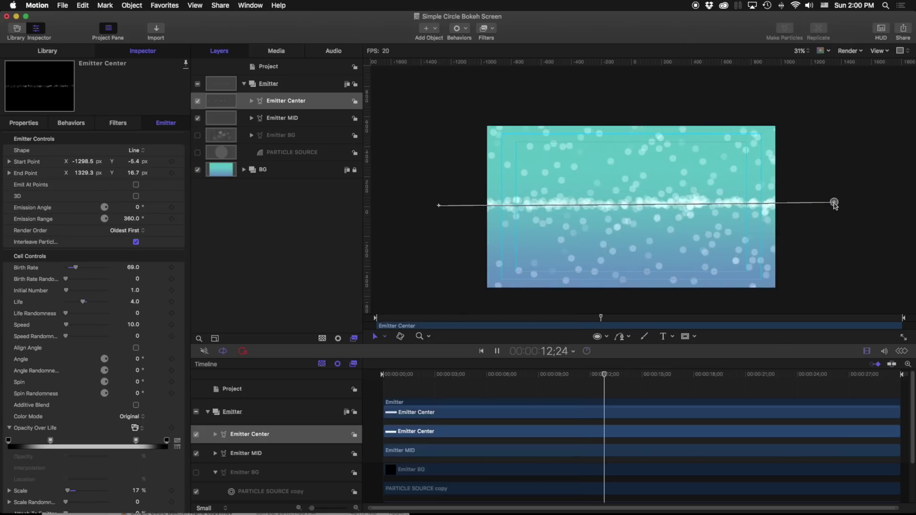
Step: Set Emitter Center's particle Scale to 12%
{"action": "left_click", "coordinate": [131, 491]}
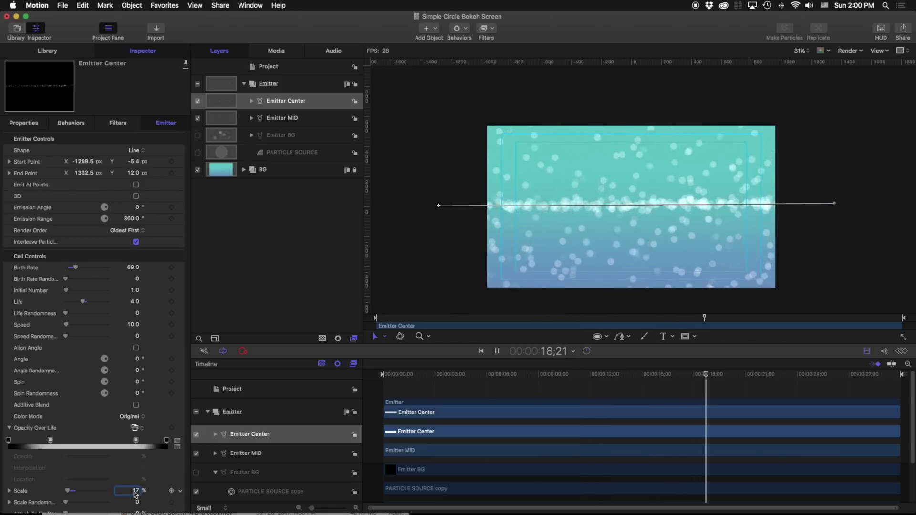
{"action": "type", "text": "12"}
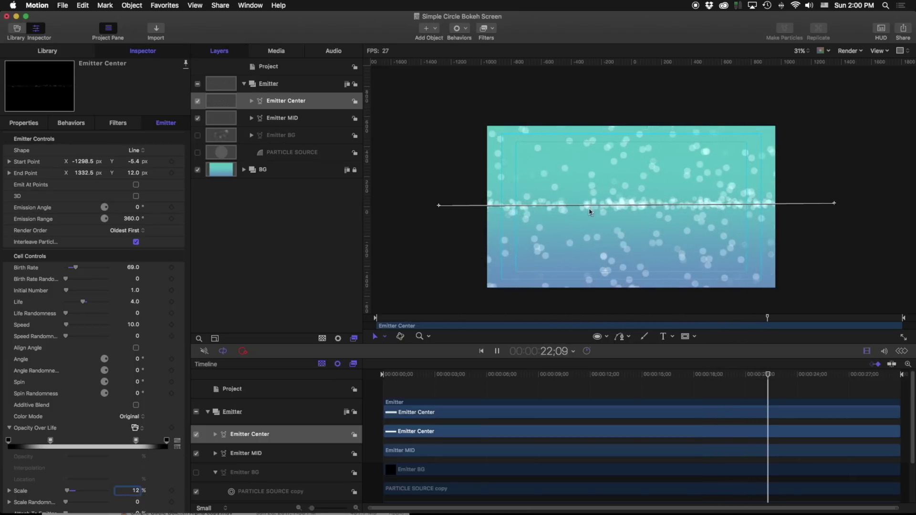
{"action": "key", "text": "Return"}
Step: Add alternating bright and dark points early in Emitter Center's Opacity Over Life gradient, with 0% opacity at locations 12.73% and 21.13%
{"action": "key", "text": "z"}
{"action": "left_click_drag", "start_coordinate": [572, 229], "coordinate": [590, 213]}
{"action": "key", "text": "h"}
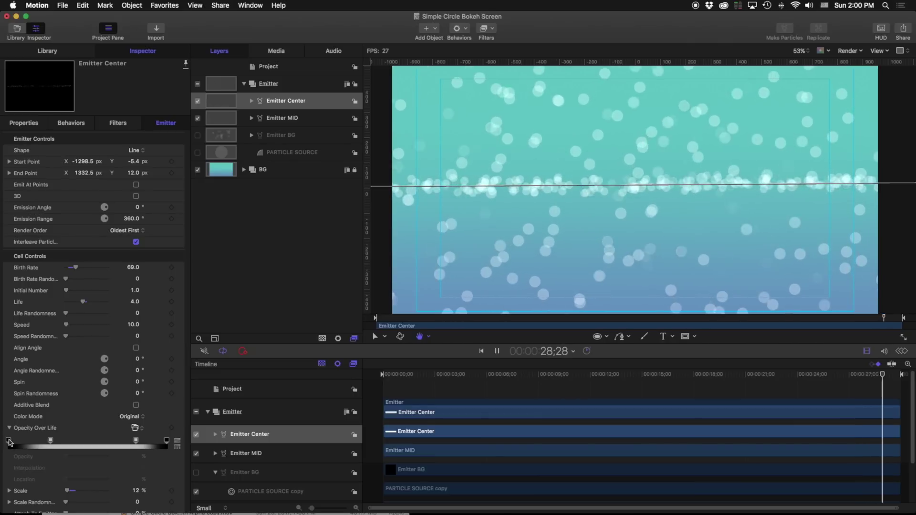
{"action": "left_click", "coordinate": [25, 442]}
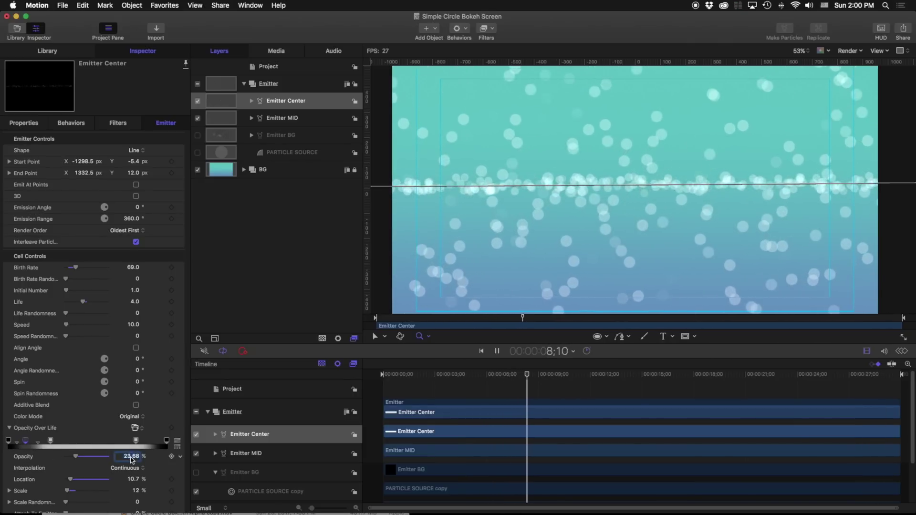
{"action": "key", "text": "Return"}
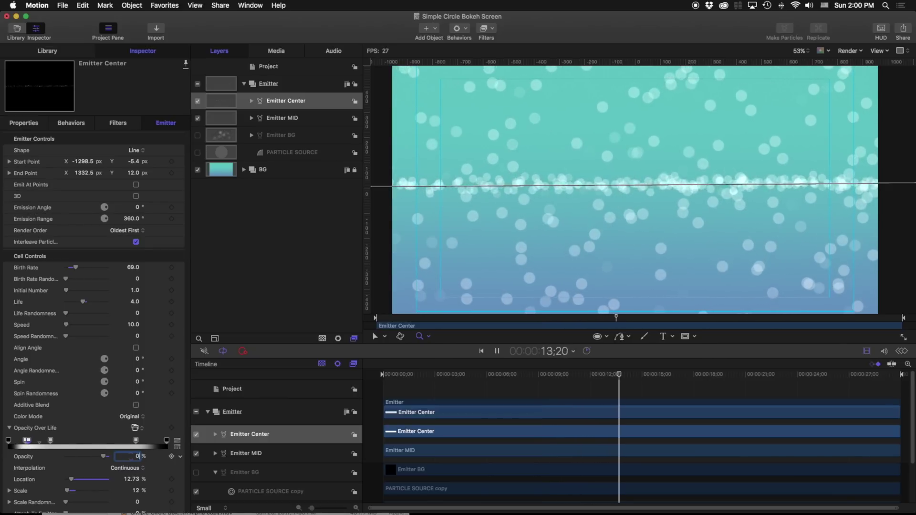
{"action": "left_click", "coordinate": [35, 447]}
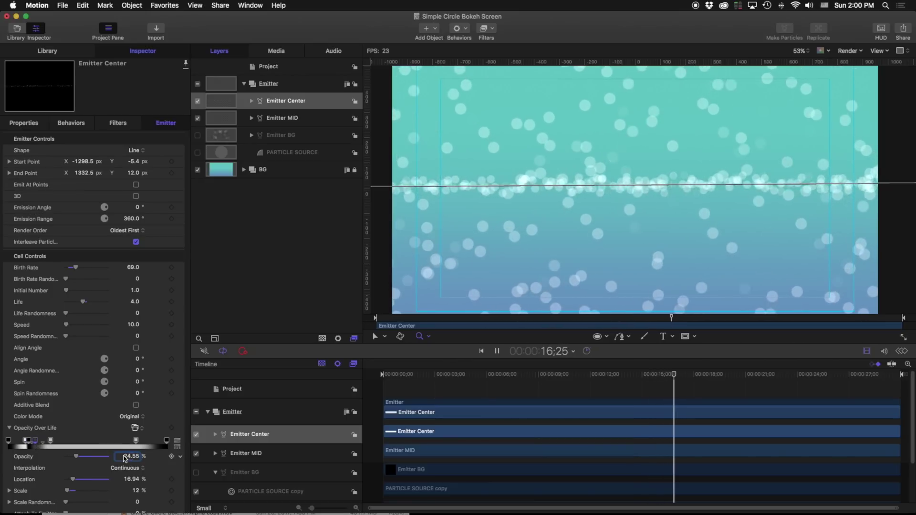
{"action": "left_click_drag", "start_coordinate": [92, 458], "coordinate": [100, 459]}
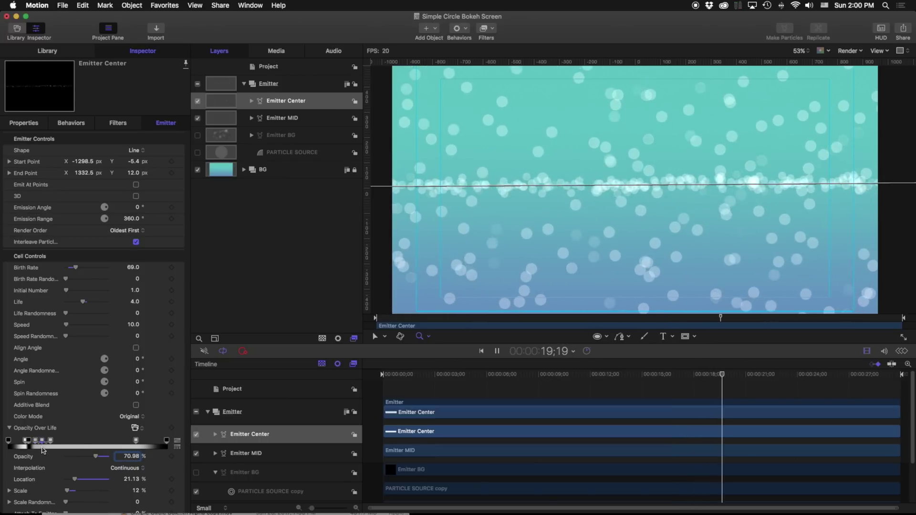
{"action": "left_click_drag", "start_coordinate": [94, 458], "coordinate": [38, 460]}
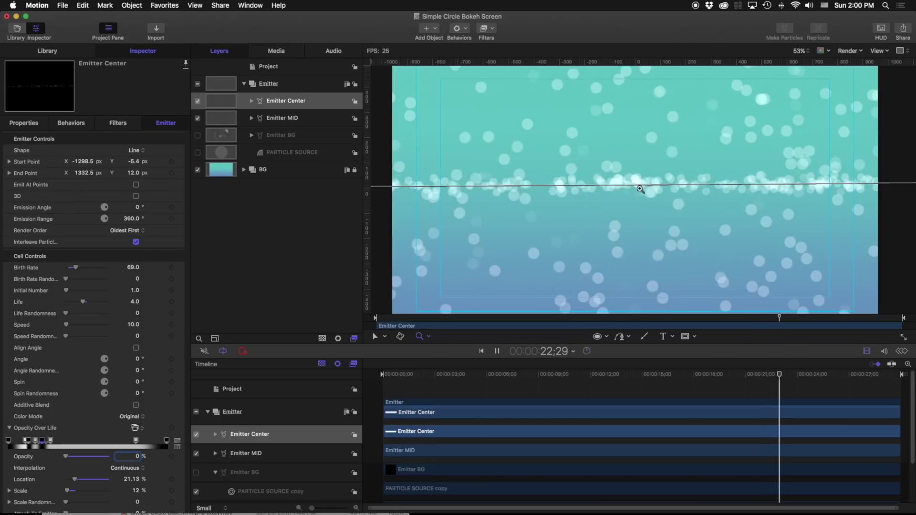
Step: Add more opacity points to Emitter Center's Opacity Over Life, including one at 33.6% and one at 57.32% with 12.68% opacity
{"action": "left_click", "coordinate": [51, 440]}
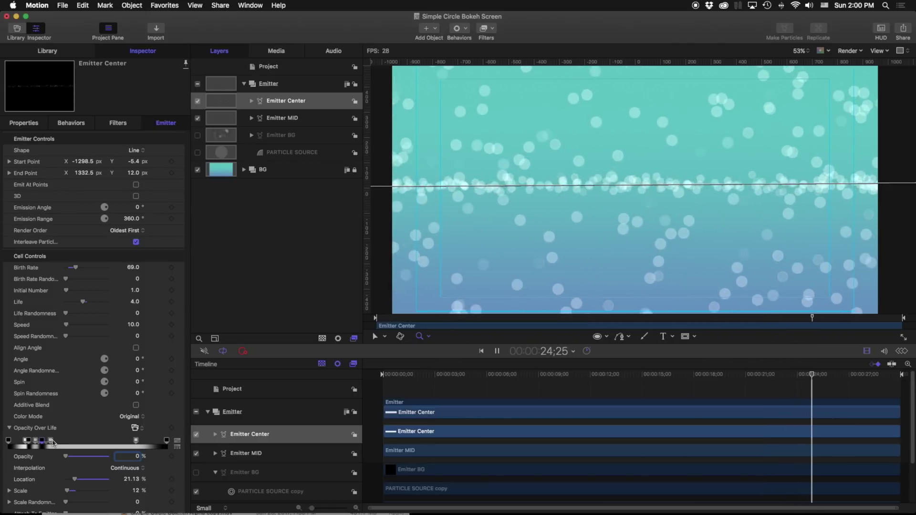
{"action": "left_click_drag", "start_coordinate": [62, 449], "coordinate": [62, 444]}
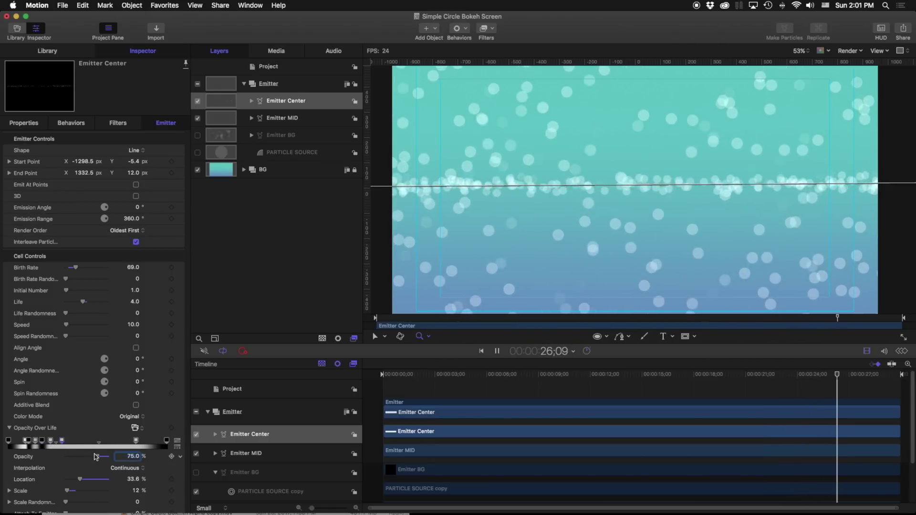
{"action": "left_click", "coordinate": [77, 440]}
{"action": "left_click", "coordinate": [99, 440]}
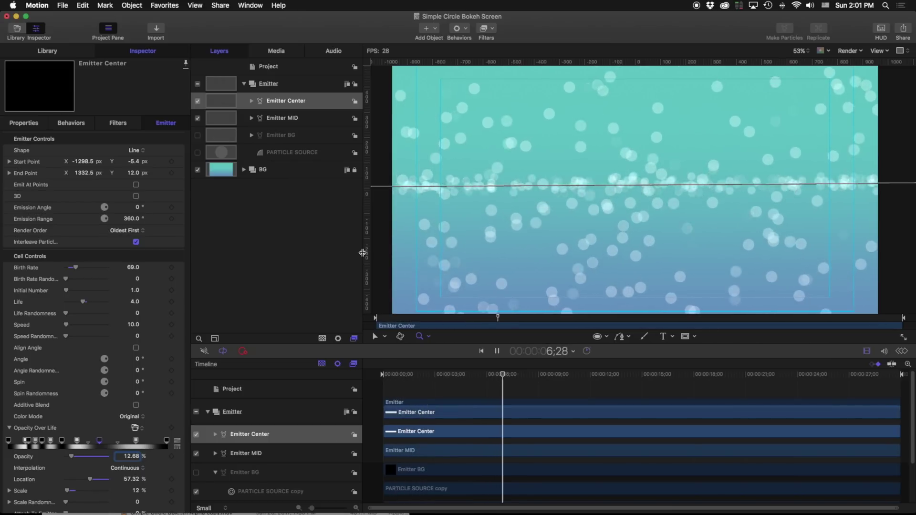
Step: Turn Emitter BG back on and apply a Gaussian Blur filter to it with the Amount set to 56
{"action": "left_click", "coordinate": [198, 135]}
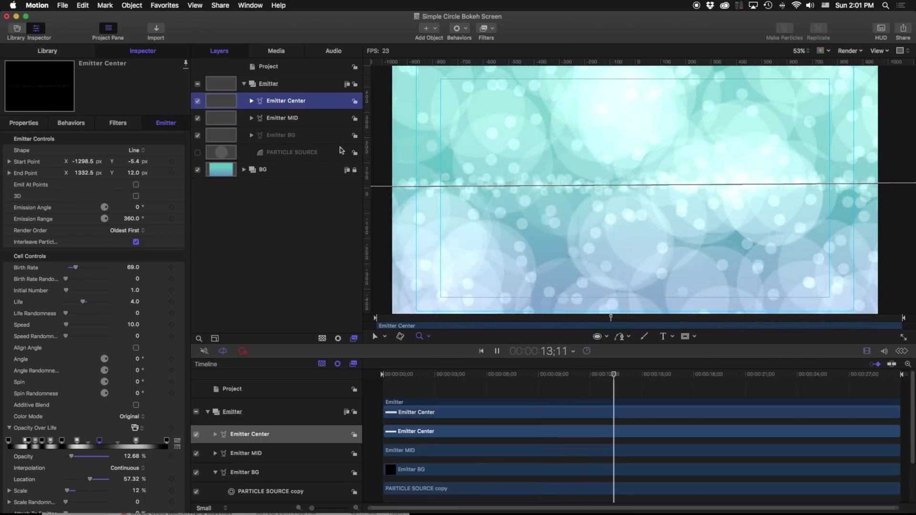
{"action": "left_click", "coordinate": [296, 138]}
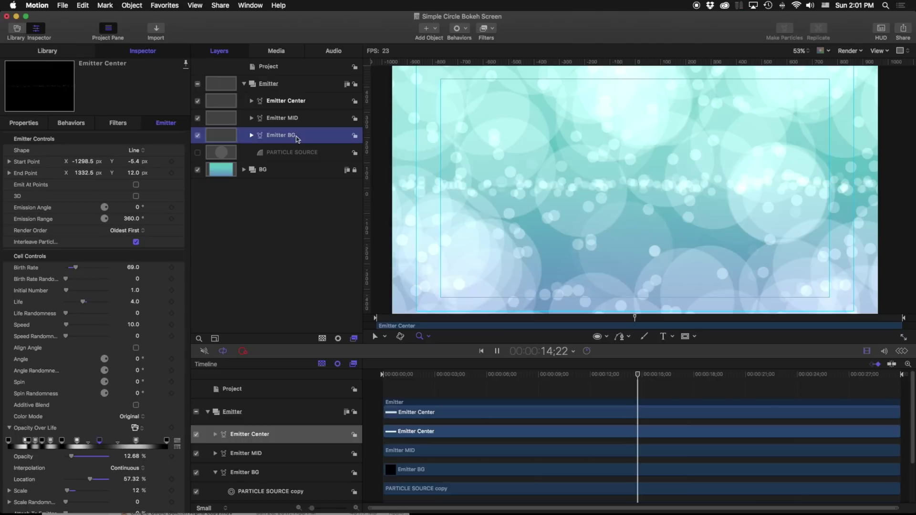
{"action": "left_click", "coordinate": [27, 52]}
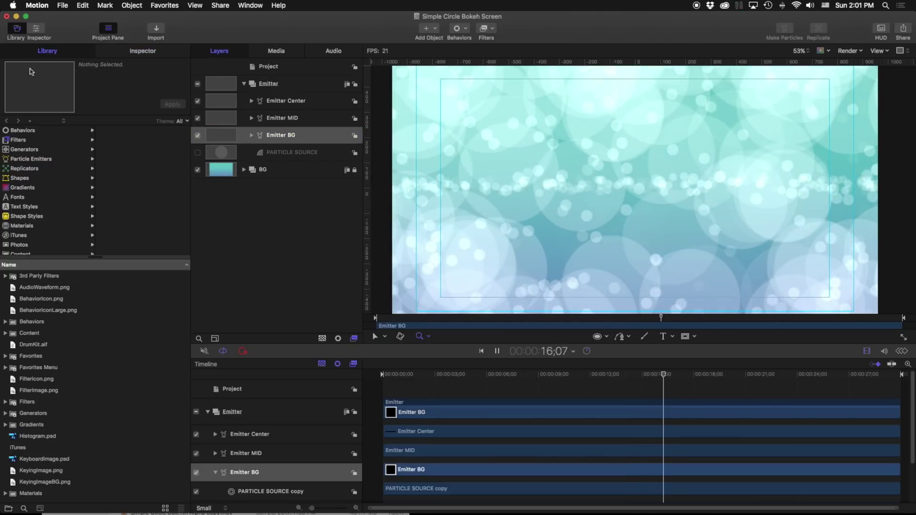
{"action": "left_click", "coordinate": [19, 140]}
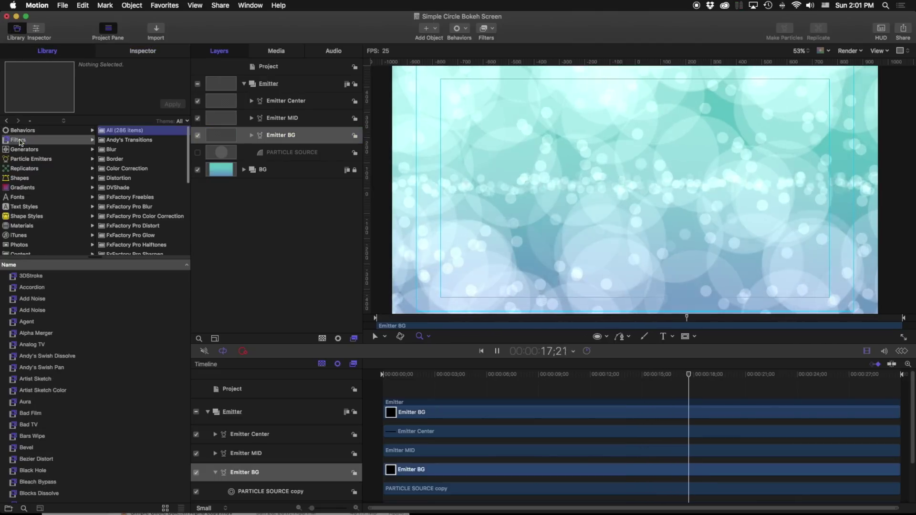
{"action": "left_click", "coordinate": [113, 150]}
{"action": "left_click_drag", "start_coordinate": [35, 340], "coordinate": [269, 137]}
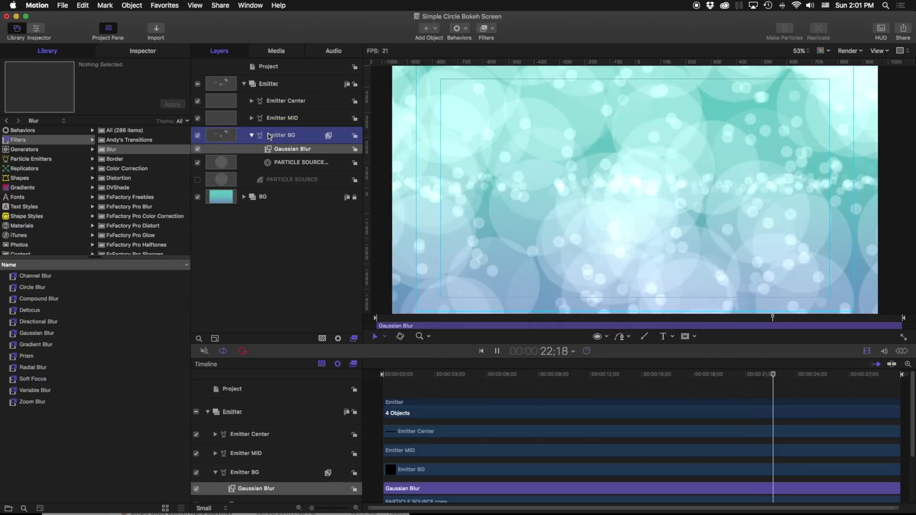
{"action": "left_click", "coordinate": [126, 52]}
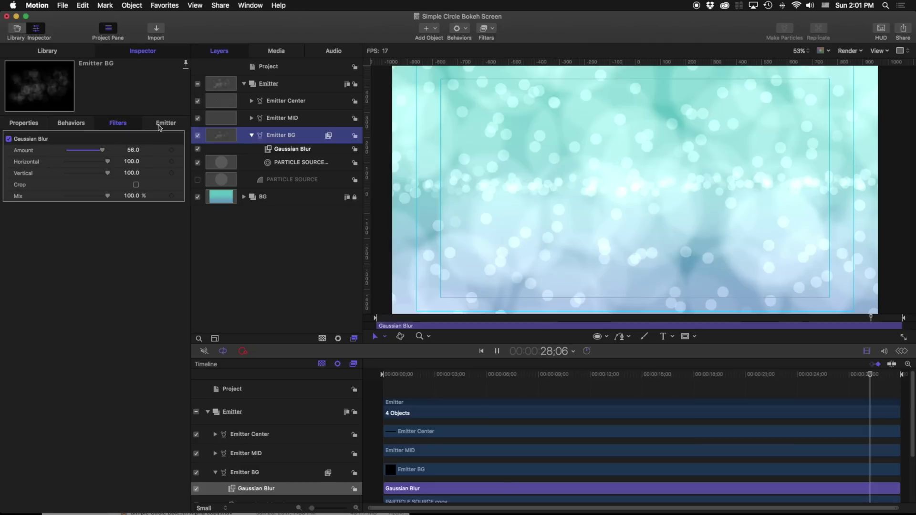
Step: Lower Emitter BG's blending Opacity to about 65.71%
{"action": "key", "text": "Up"}
{"action": "left_click", "coordinate": [24, 123]}
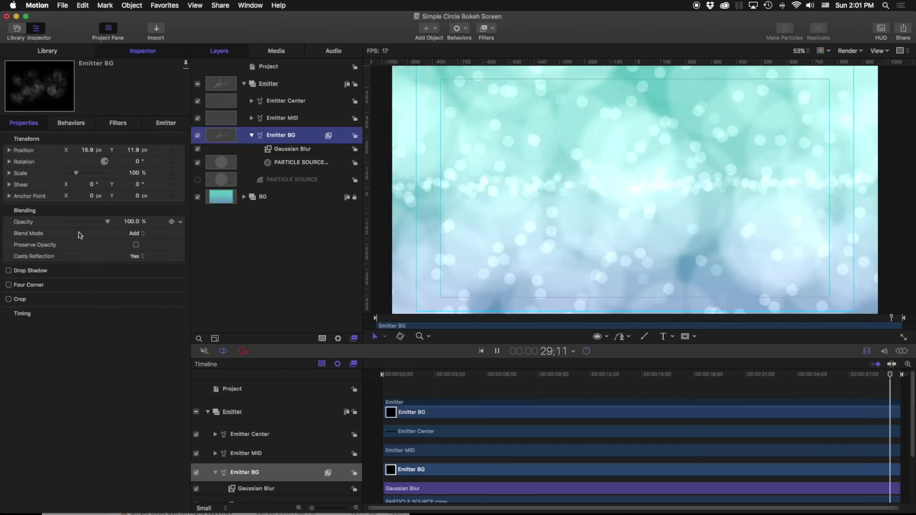
{"action": "left_click_drag", "start_coordinate": [108, 222], "coordinate": [93, 221]}
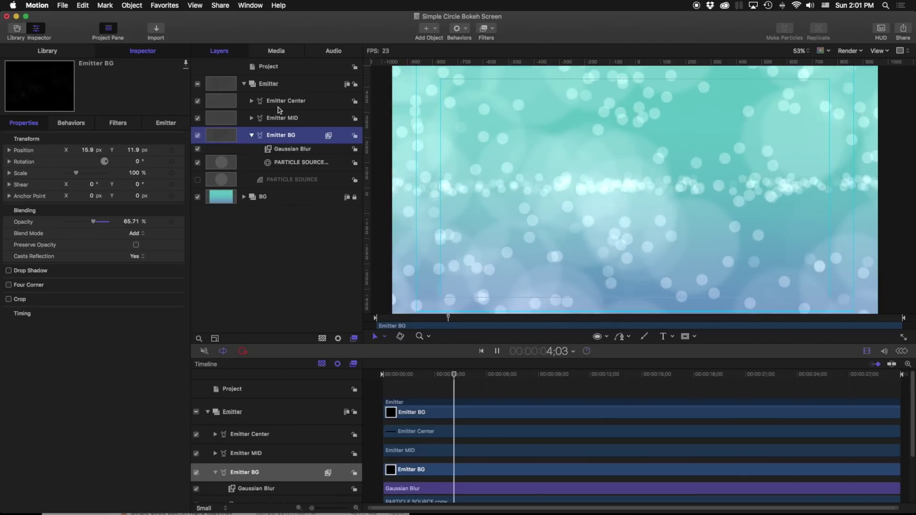
Step: Copy Emitter BG's Gaussian Blur filter onto Emitter MID
{"action": "left_click", "coordinate": [288, 120]}
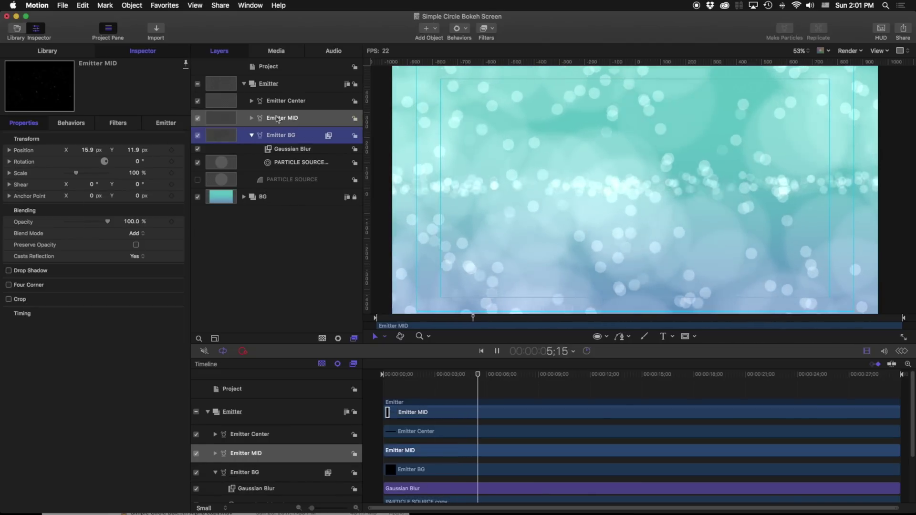
{"action": "left_click", "coordinate": [279, 121]}
{"action": "key", "text": "Up"}
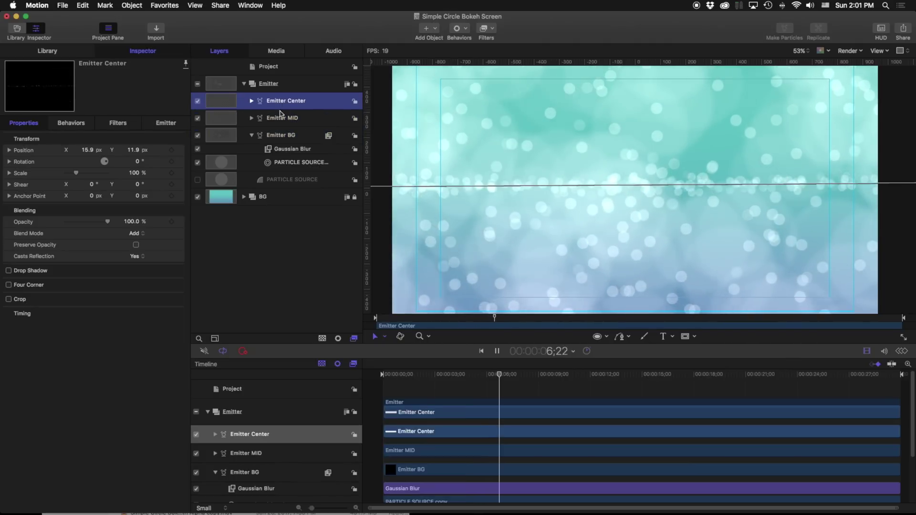
{"action": "left_click", "coordinate": [288, 149]}
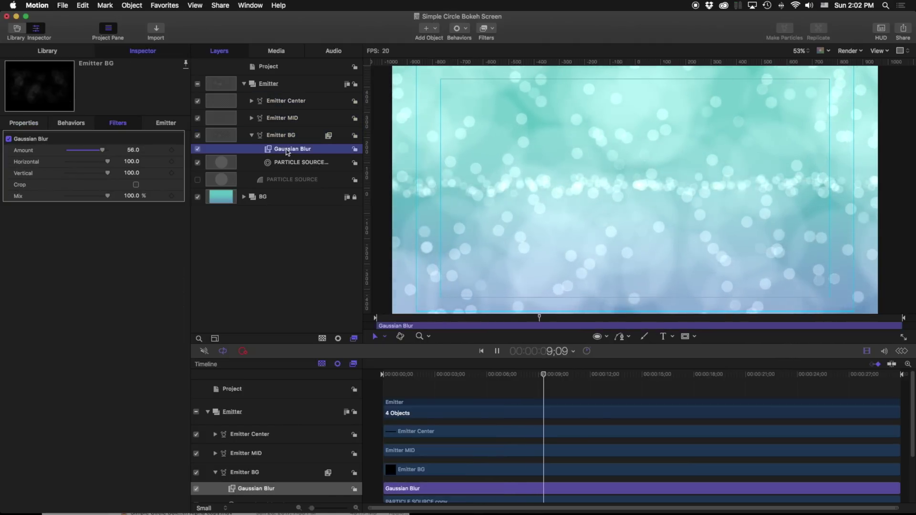
{"action": "left_click", "coordinate": [295, 122]}
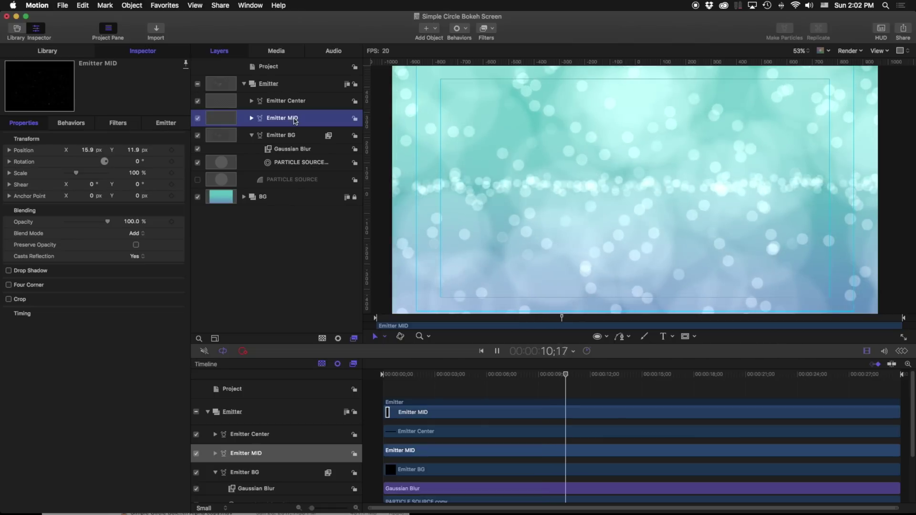
{"action": "key", "text": "super+d"}
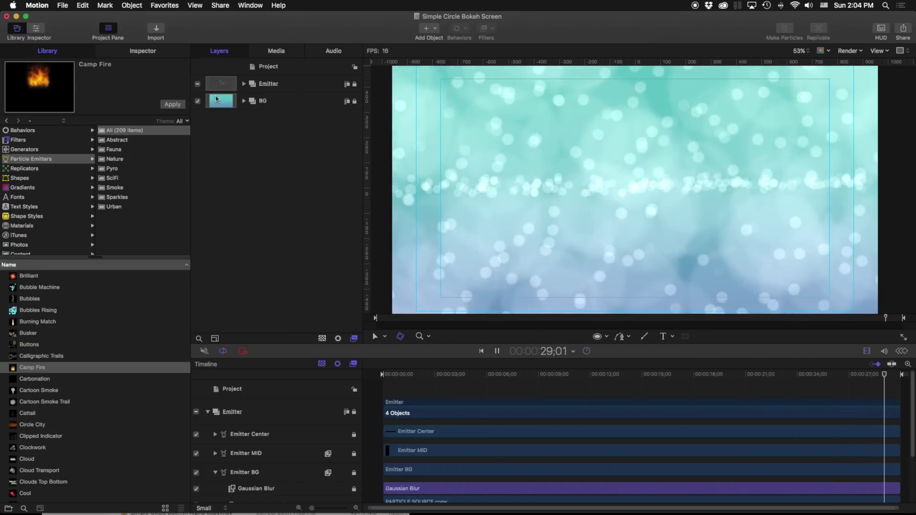
Step: Browse the Smoke particle emitter presets in the library and preview Locomotive, Shoot Smoke and Vapors
{"action": "left_click", "coordinate": [17, 160]}
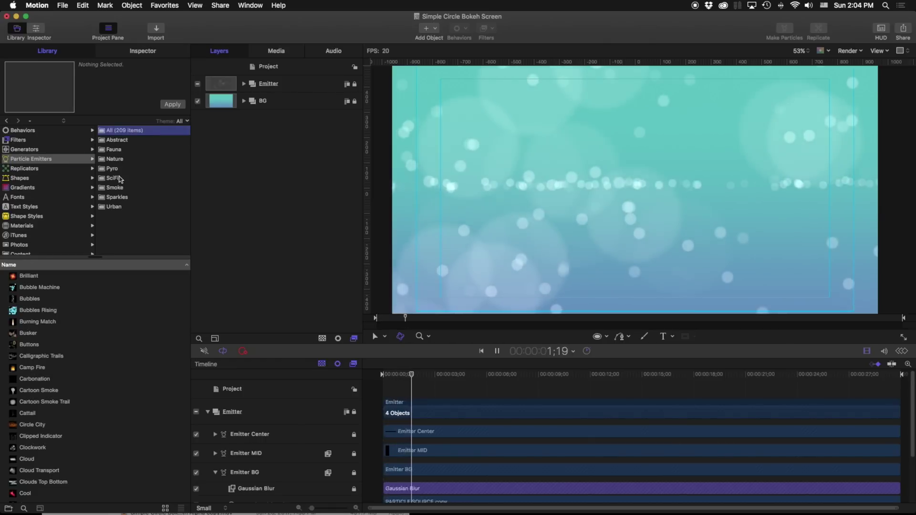
{"action": "left_click", "coordinate": [108, 188]}
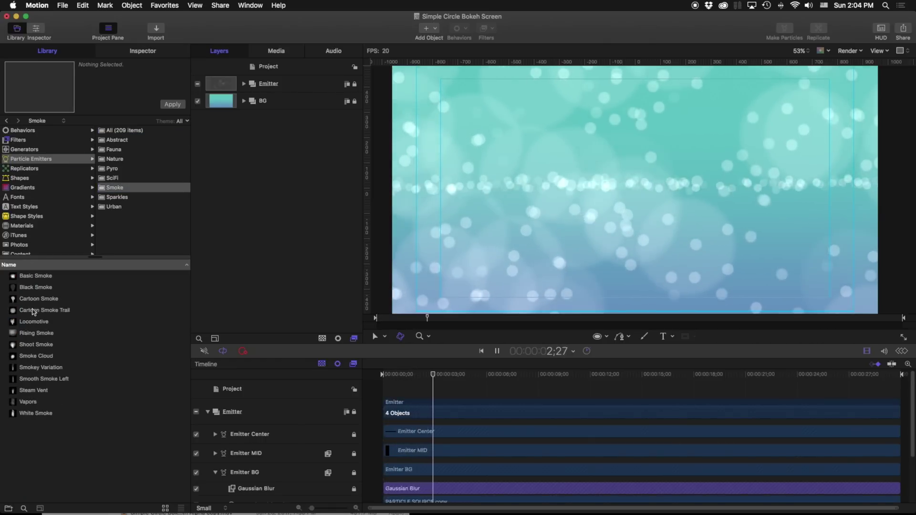
{"action": "left_click", "coordinate": [33, 310]}
{"action": "left_click", "coordinate": [34, 324]}
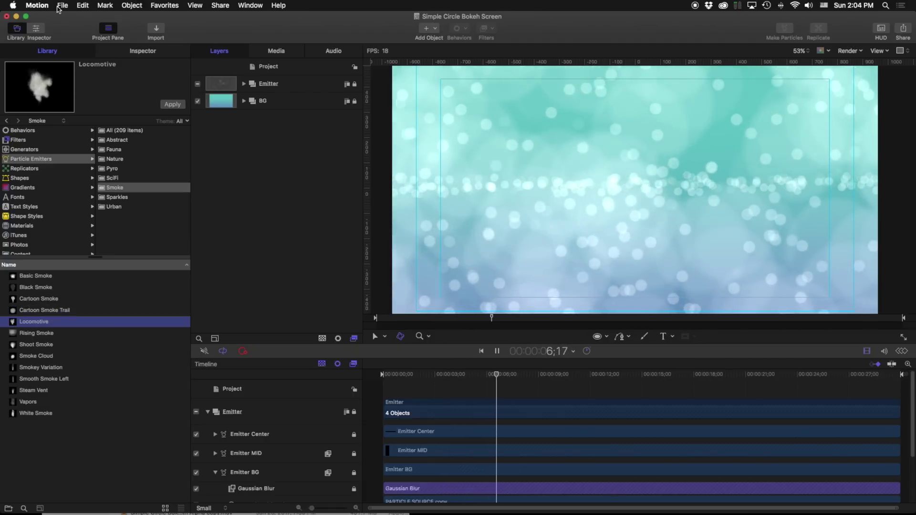
{"action": "left_click", "coordinate": [37, 5]}
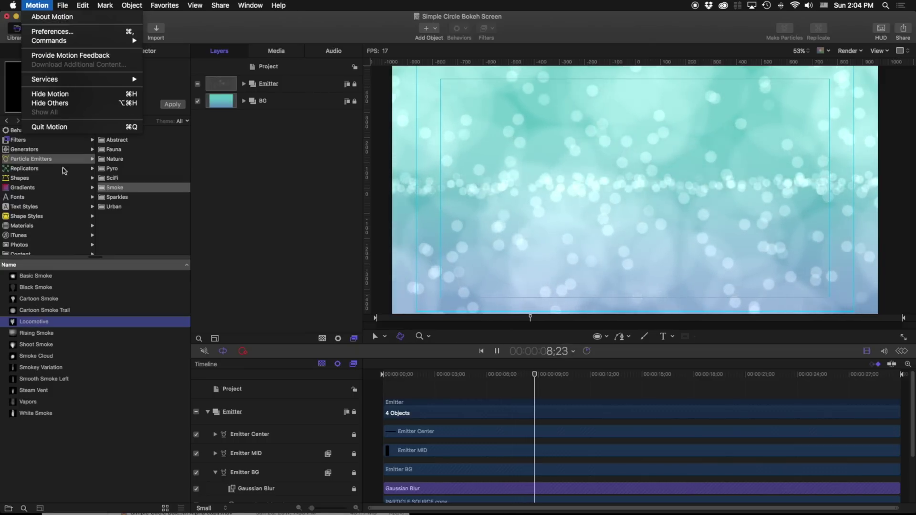
{"action": "left_click", "coordinate": [73, 352]}
{"action": "left_click", "coordinate": [42, 344]}
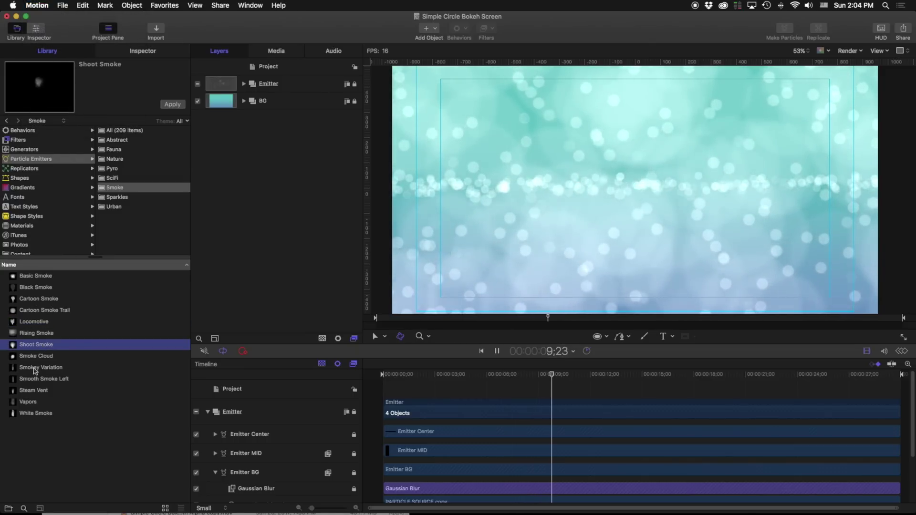
{"action": "left_click", "coordinate": [26, 403]}
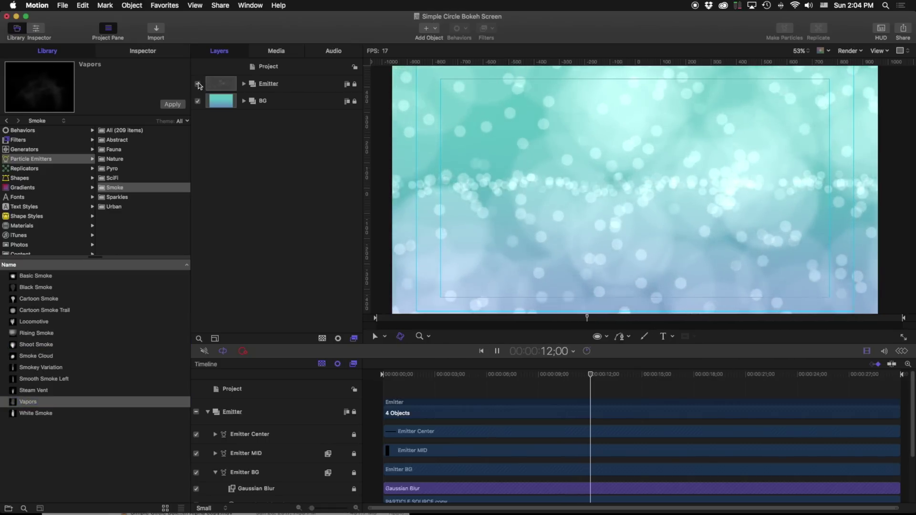
Step: Hide the Emitter and BG groups, then add the Vapors emitter to the project and preview it near the start of the timeline
{"action": "left_click", "coordinate": [198, 84]}
{"action": "left_click_drag", "start_coordinate": [32, 402], "coordinate": [267, 240]}
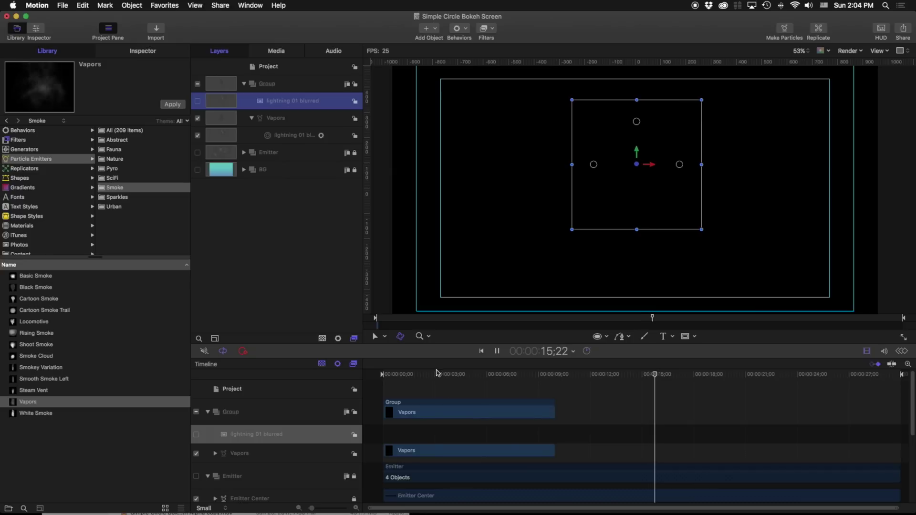
{"action": "left_click_drag", "start_coordinate": [451, 375], "coordinate": [421, 375]}
{"action": "key", "text": "space"}
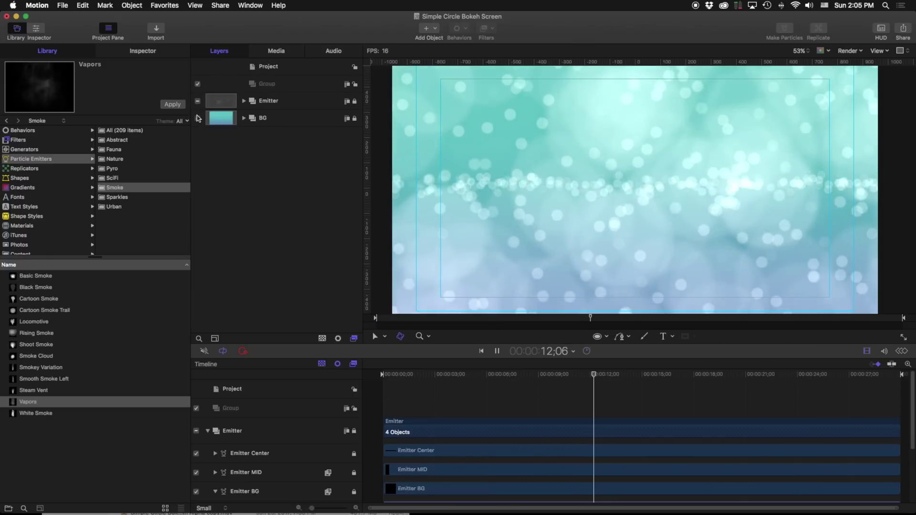
Step: Expand the BG and Emitter groups to review their layers, select PARTICLE SOURCE and show the library's Content collection
{"action": "left_click", "coordinate": [244, 118]}
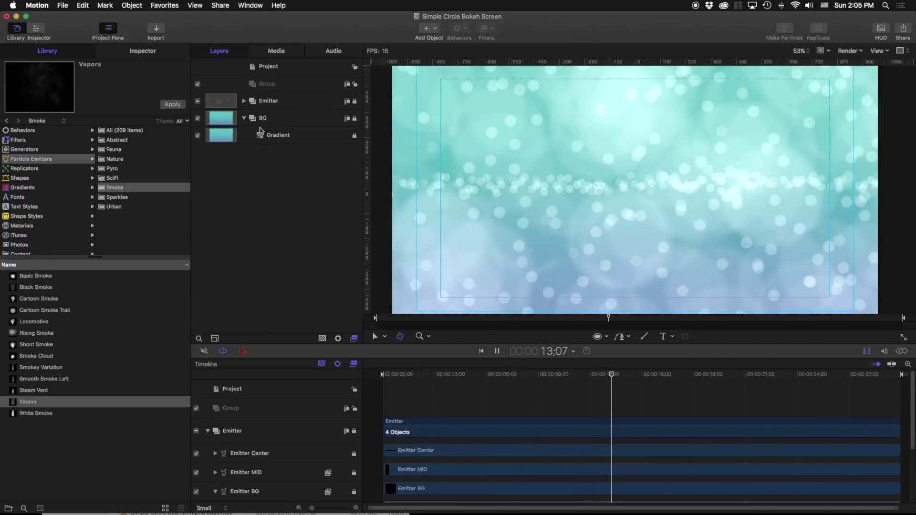
{"action": "left_click", "coordinate": [244, 101]}
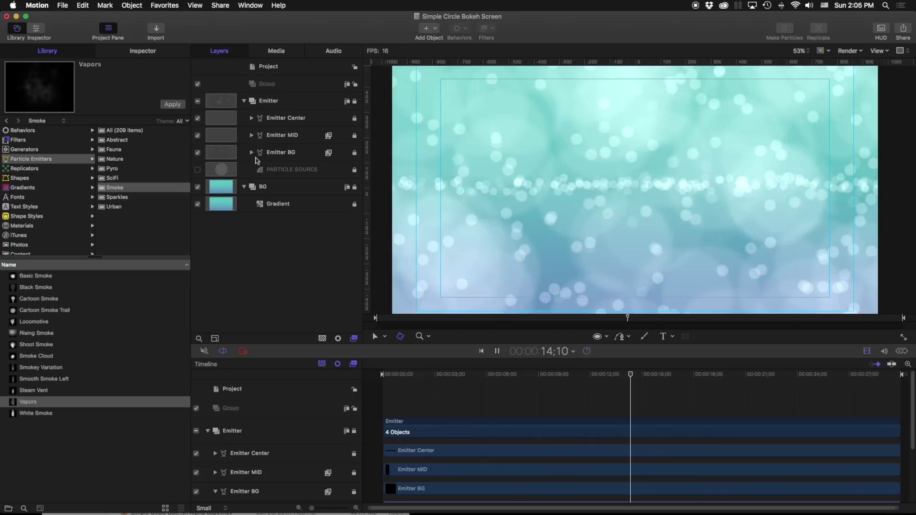
{"action": "left_click", "coordinate": [261, 173]}
{"action": "scroll", "coordinate": [21, 229], "scroll_direction": "down", "scroll_amount": 3}
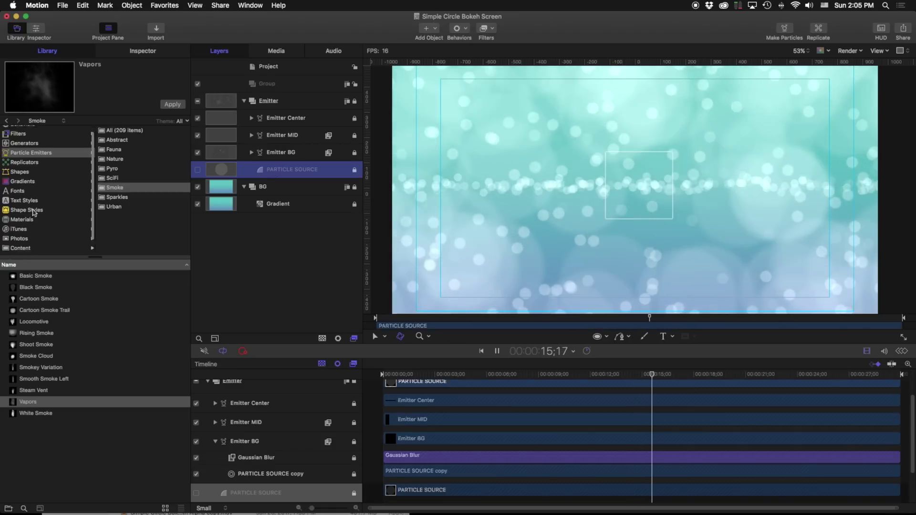
{"action": "left_click", "coordinate": [21, 231]}
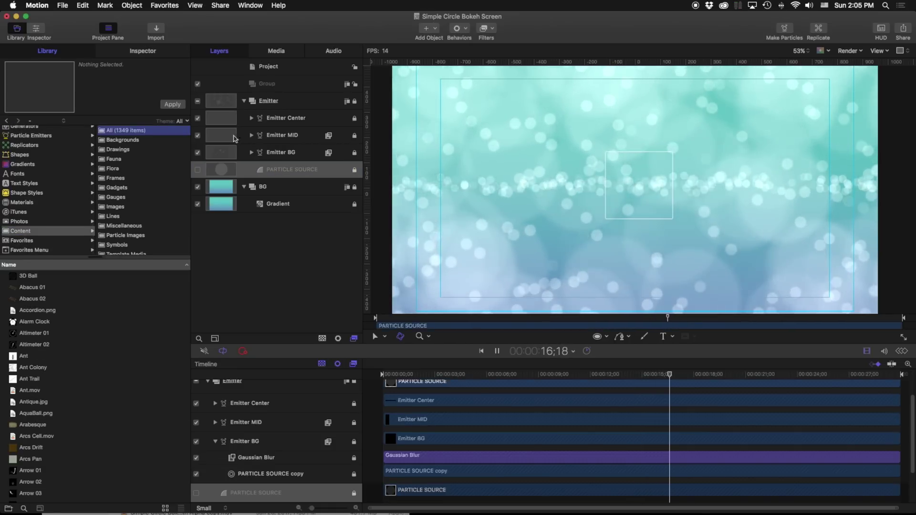
Step: Hide Emitter Center and Emitter BG, and expand Emitter MID to show its filter and particle source
{"action": "left_click", "coordinate": [197, 118]}
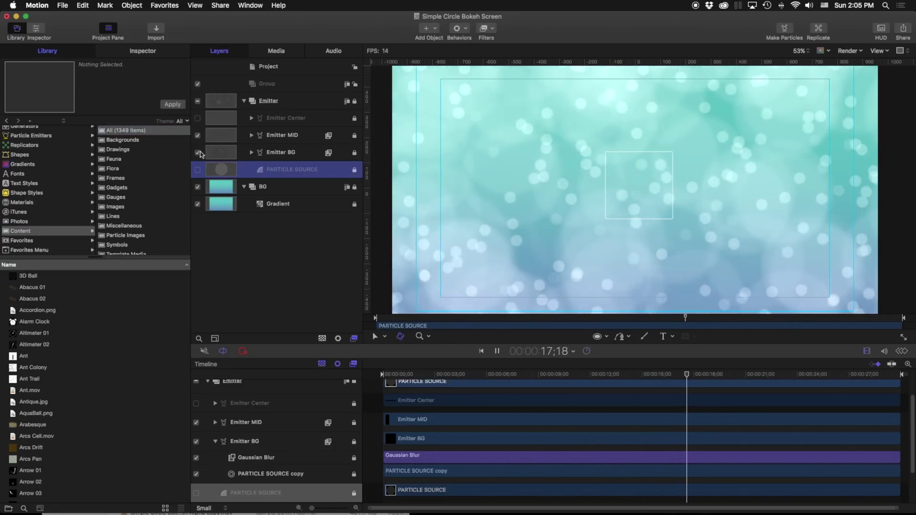
{"action": "left_click", "coordinate": [197, 153]}
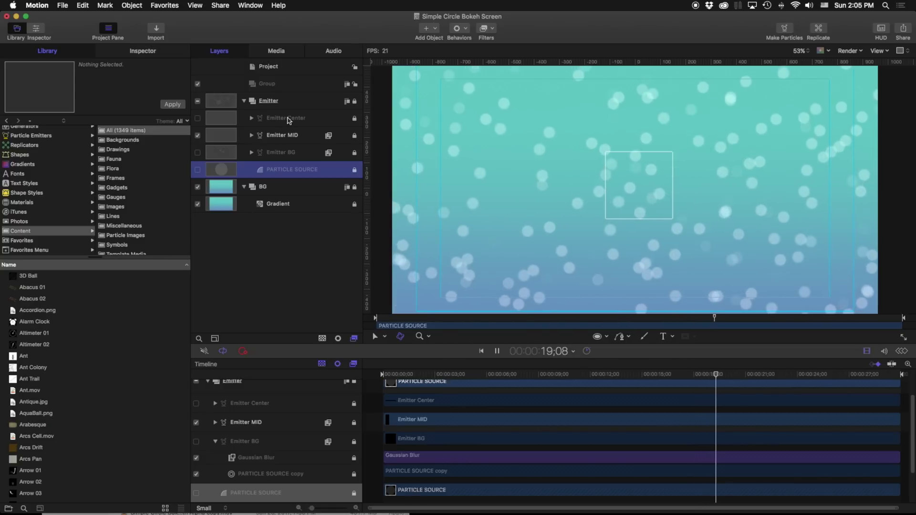
{"action": "left_click", "coordinate": [251, 135]}
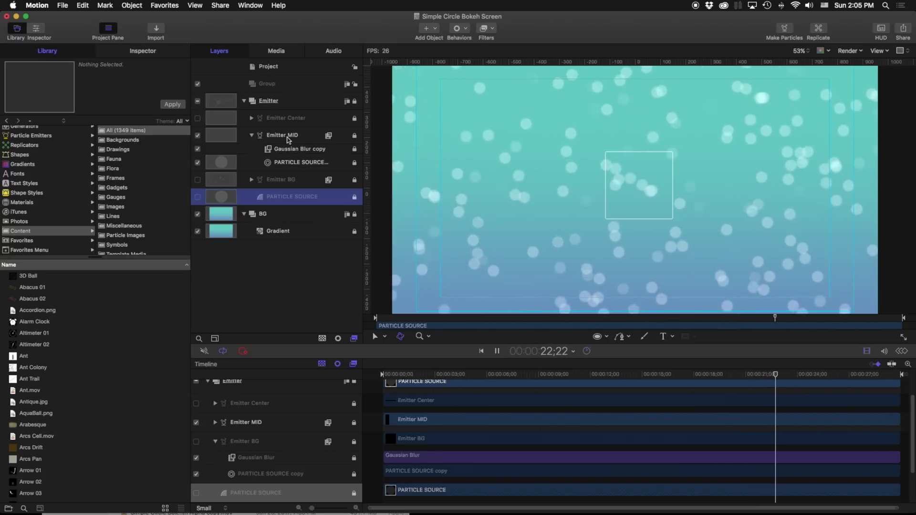
Step: Show the Particle Images in the library's Content collection and preview blur line.png and Blur01.png
{"action": "left_click", "coordinate": [10, 232]}
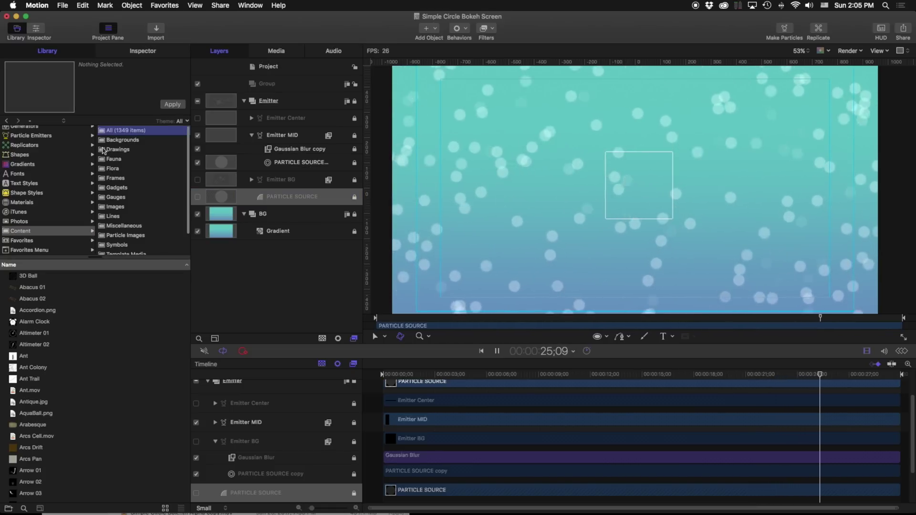
{"action": "scroll", "coordinate": [124, 217], "scroll_direction": "down", "scroll_amount": 1}
{"action": "left_click", "coordinate": [125, 224]}
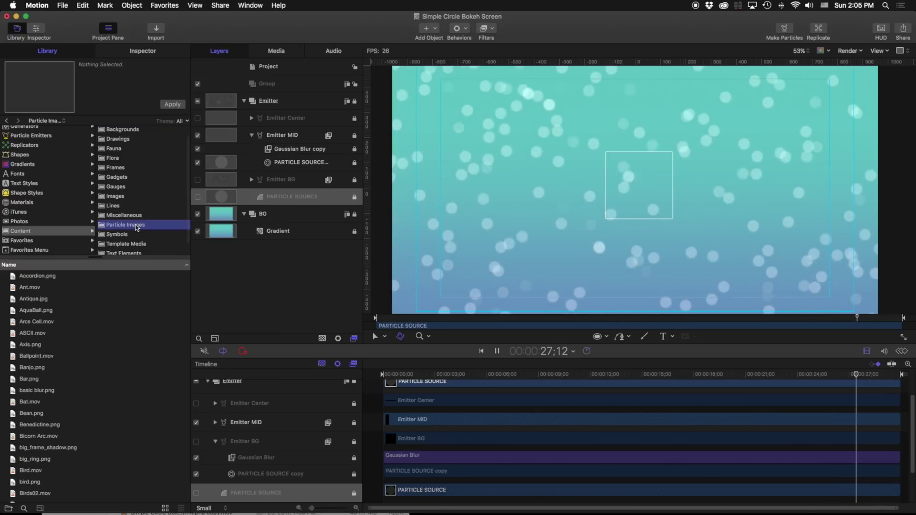
{"action": "left_click", "coordinate": [42, 368]}
{"action": "scroll", "coordinate": [41, 370], "scroll_direction": "down", "scroll_amount": 5}
{"action": "left_click", "coordinate": [41, 363]}
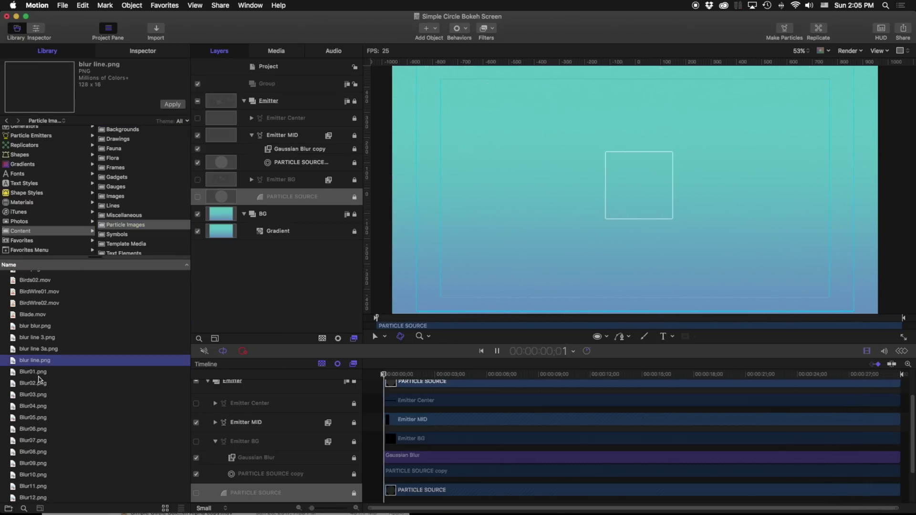
{"action": "left_click", "coordinate": [39, 375]}
{"action": "scroll", "coordinate": [24, 384], "scroll_direction": "down", "scroll_amount": 2}
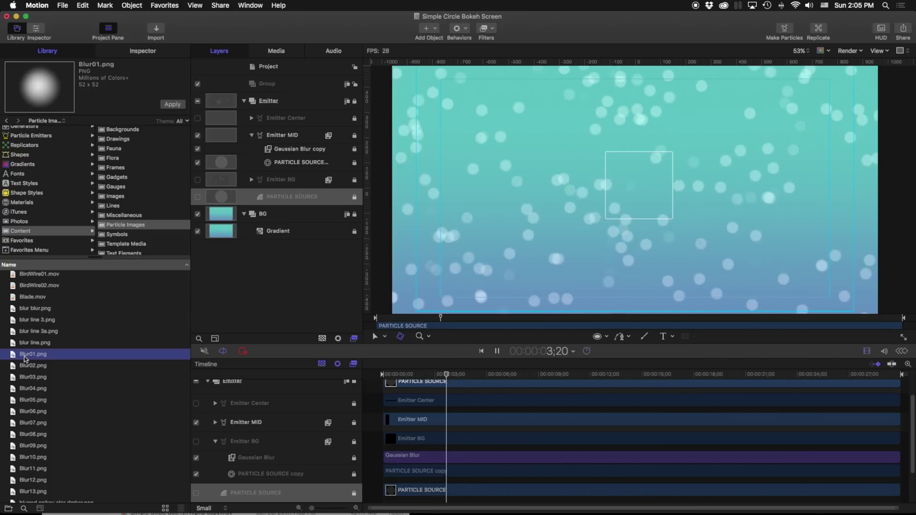
Step: Add Blur01.png to the project, hide its group, and assign it as Emitter MID's particle source
{"action": "left_click_drag", "start_coordinate": [65, 317], "coordinate": [228, 262]}
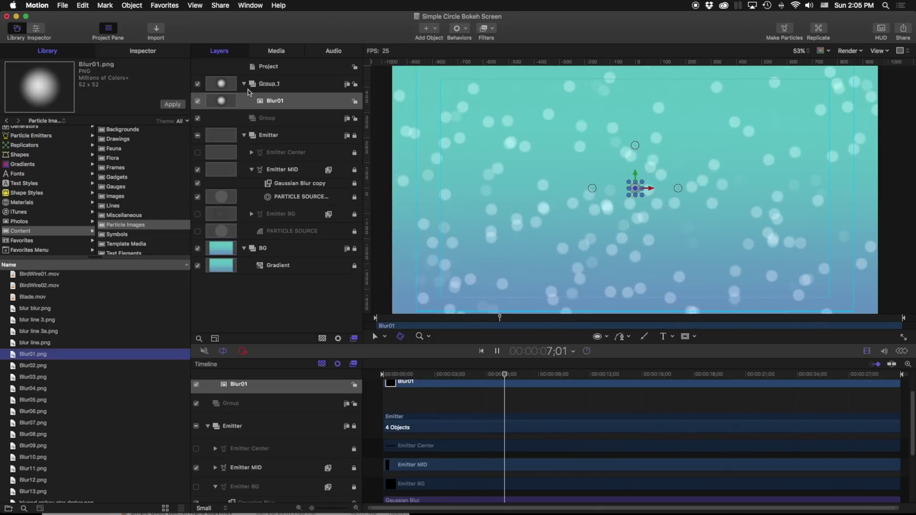
{"action": "left_click", "coordinate": [198, 85]}
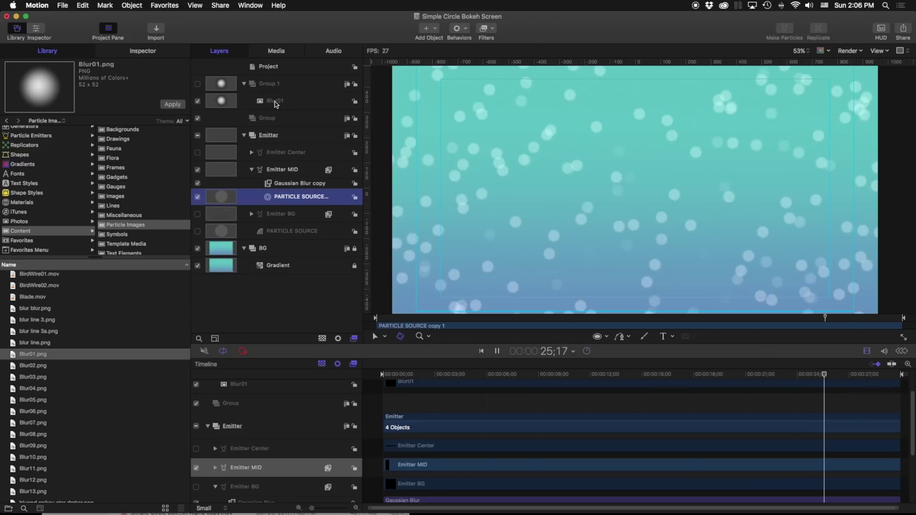
{"action": "left_click_drag", "start_coordinate": [276, 104], "coordinate": [275, 200]}
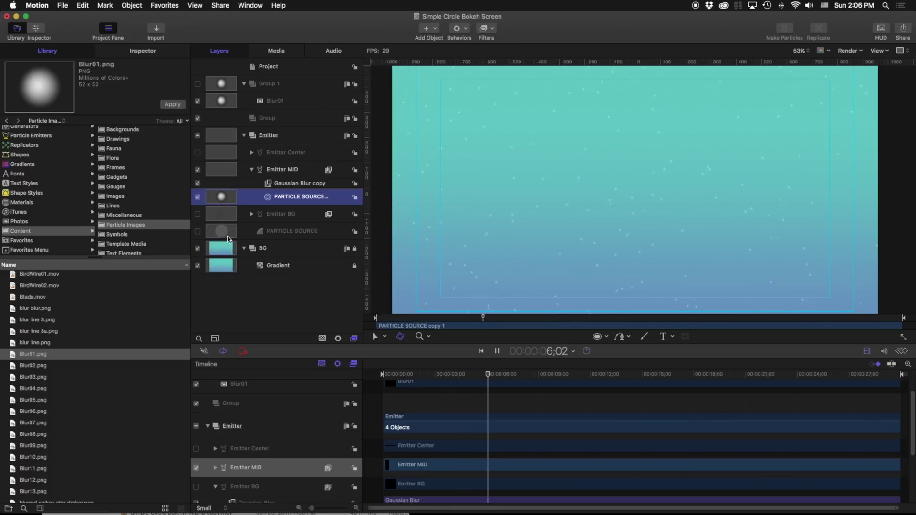
Step: Find Cube.mov among the Particle Images, add it to the project and assign it as Emitter MID's particle source
{"action": "scroll", "coordinate": [27, 465], "scroll_direction": "down", "scroll_amount": 10}
{"action": "left_click", "coordinate": [33, 451]}
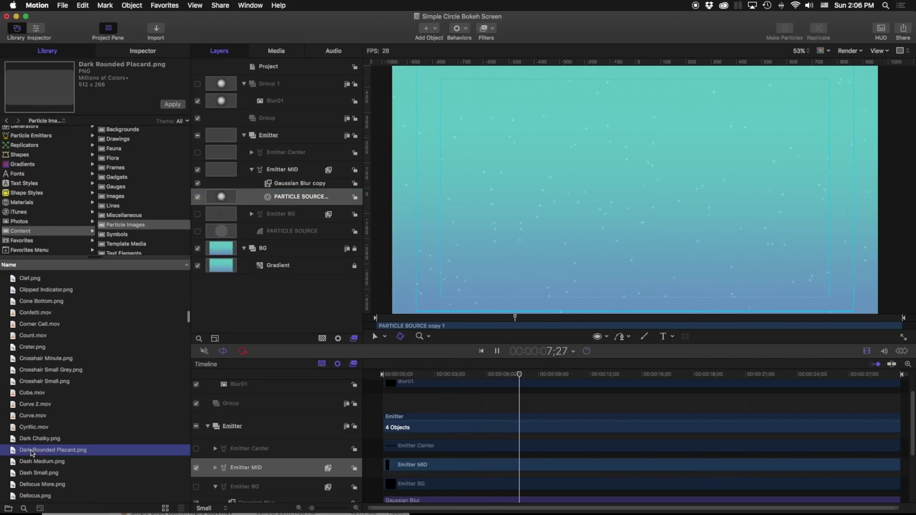
{"action": "left_click", "coordinate": [30, 427]}
{"action": "left_click", "coordinate": [26, 395]}
{"action": "left_click_drag", "start_coordinate": [26, 395], "coordinate": [271, 300]}
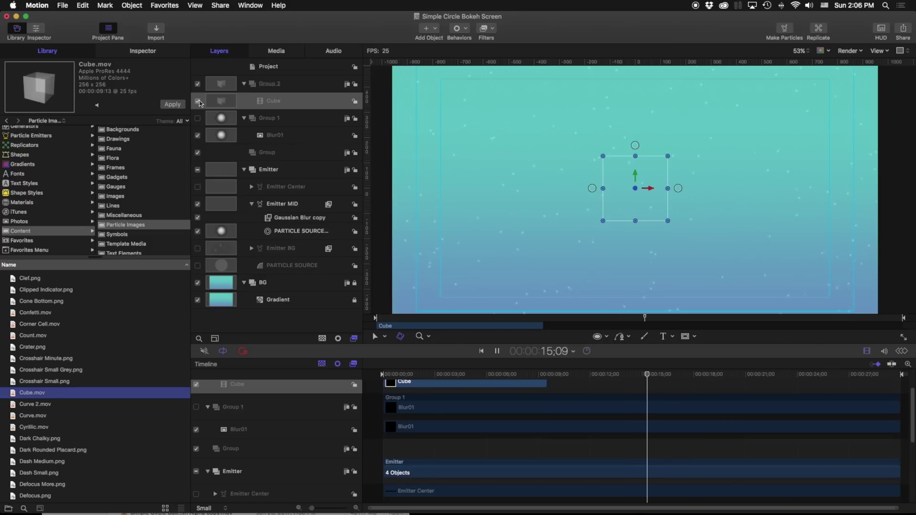
{"action": "left_click_drag", "start_coordinate": [205, 101], "coordinate": [281, 234]}
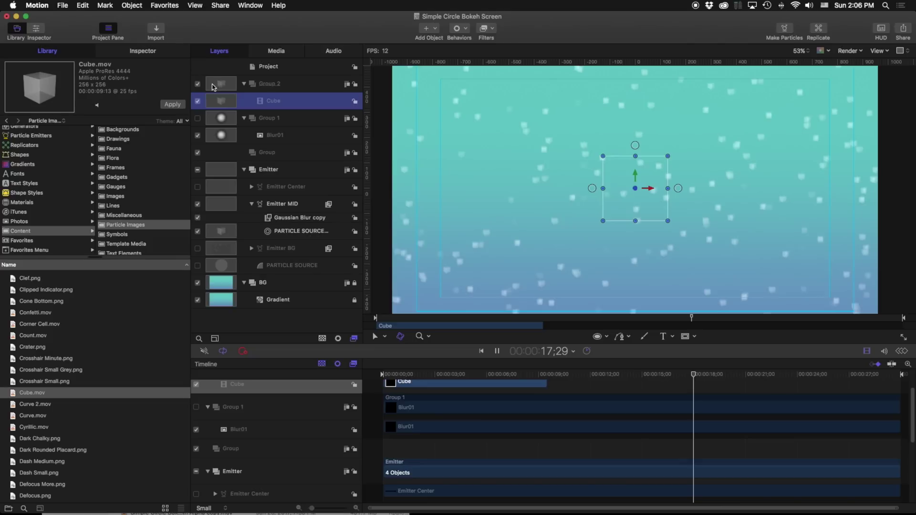
{"action": "left_click", "coordinate": [41, 92]}
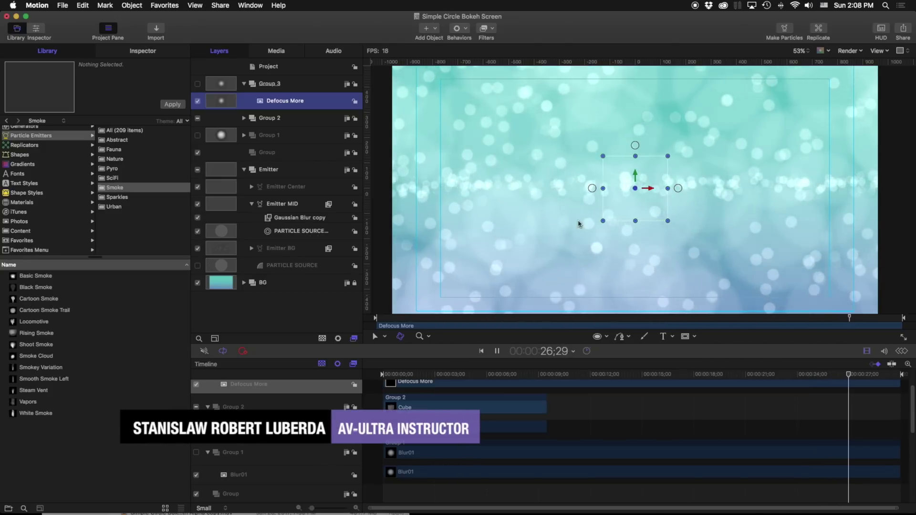
{"action": "left_click", "coordinate": [520, 267]}
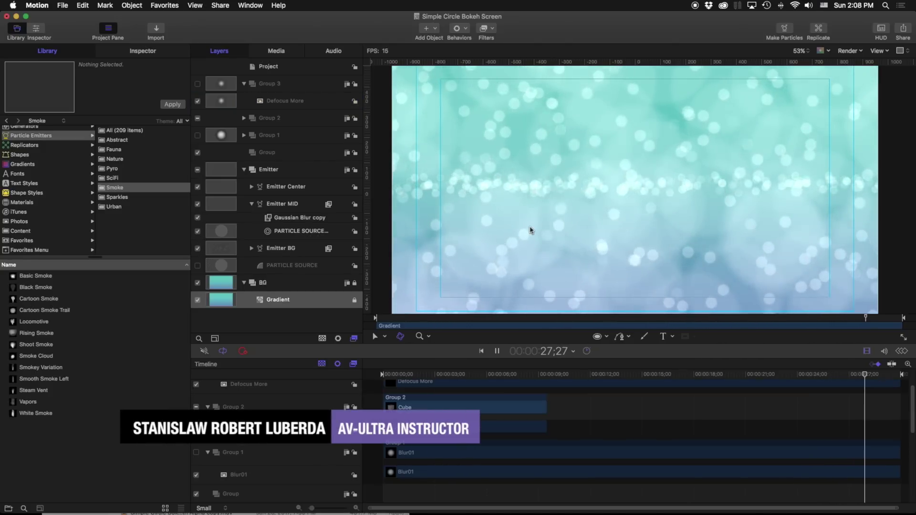